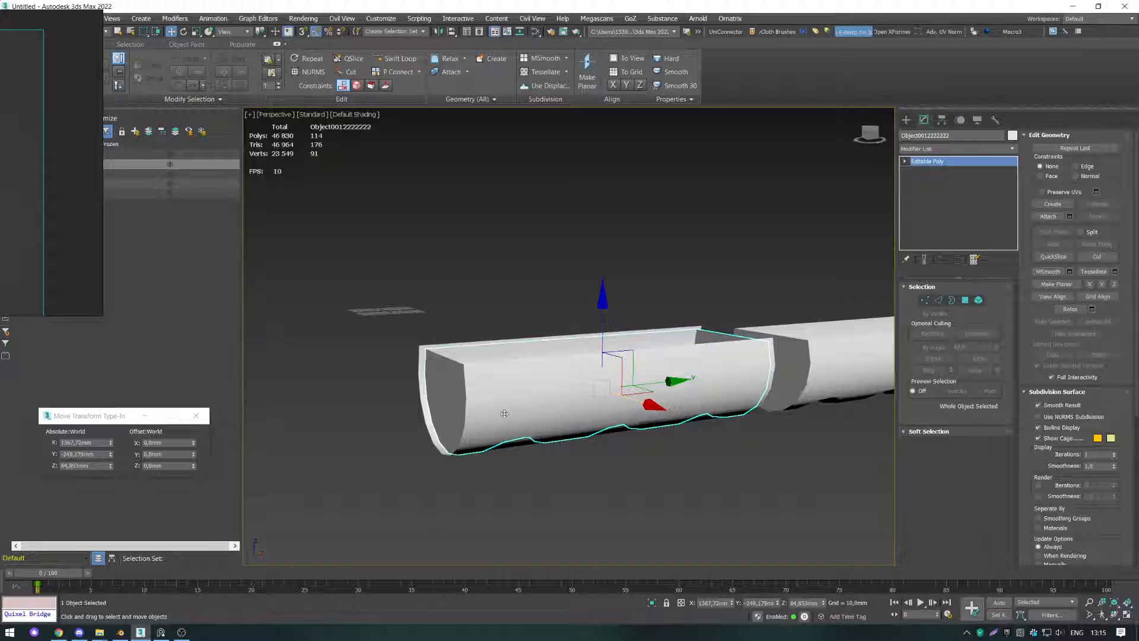
pyautogui.keyDown('alt'); pyautogui.moveTo(504, 413); pyautogui.dragTo(465, 401, button='middle'); pyautogui.keyUp('alt')
pyautogui.hotkey('alt', 'q')
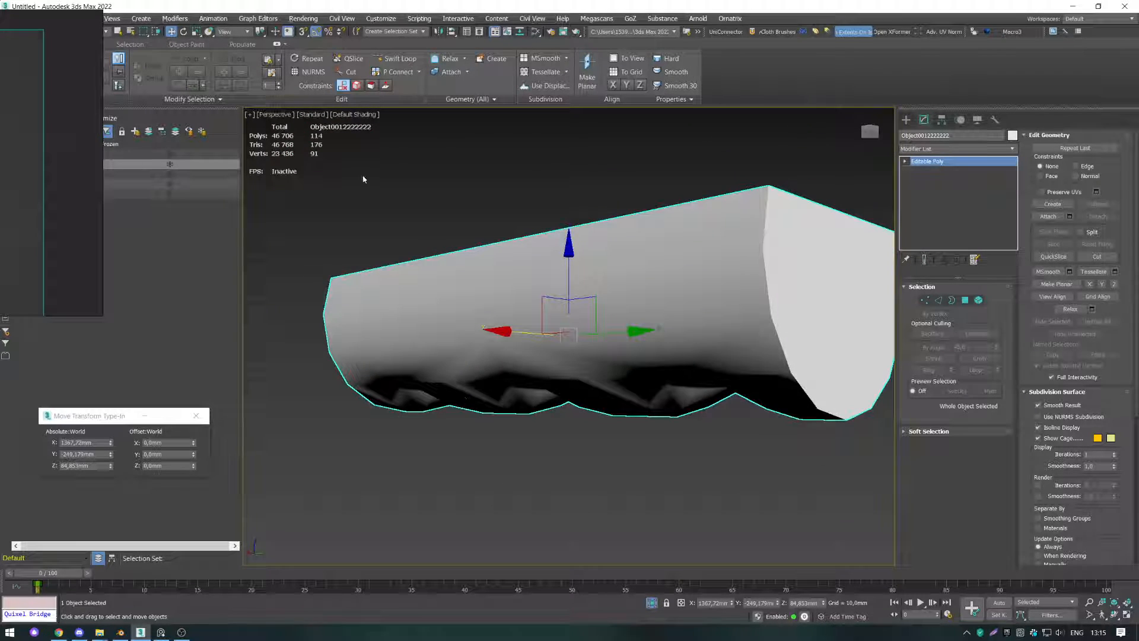
pyautogui.click(363, 121)
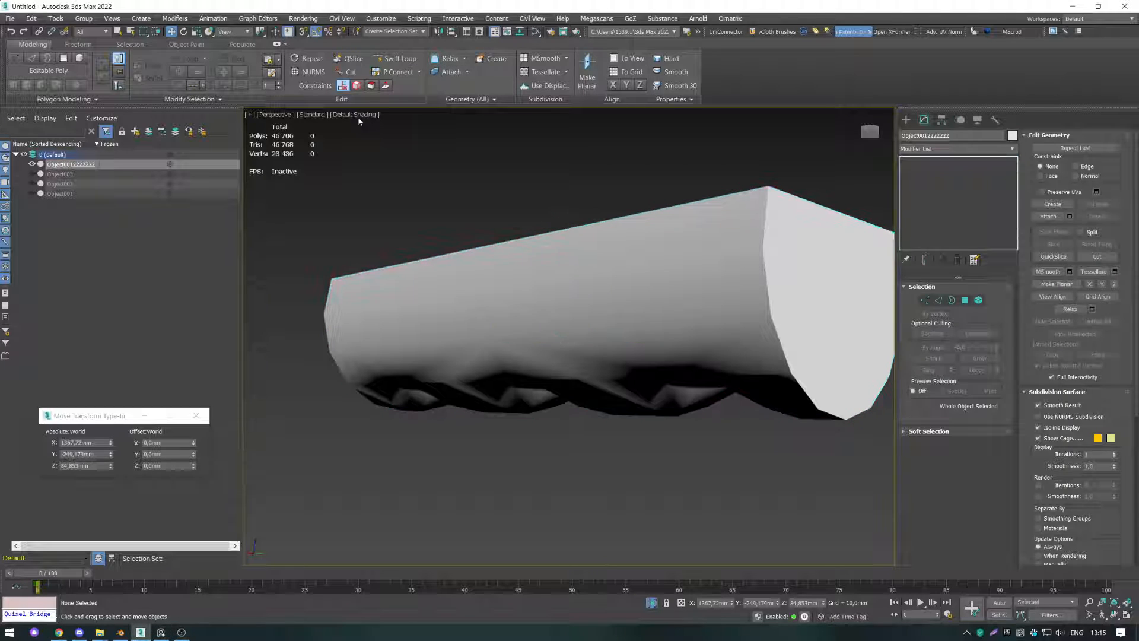
pyautogui.click(349, 116)
pyautogui.click(361, 183)
pyautogui.moveTo(483, 231)
pyautogui.keyDown('alt'); pyautogui.mouseDown(button='middle')
pyautogui.moveTo(529, 102)
pyautogui.moveTo(519, 191)
pyautogui.moveTo(528, 272)
pyautogui.moveTo(560, 274)
pyautogui.moveTo(533, 236)
pyautogui.moveTo(475, 247)
pyautogui.moveTo(528, 237)
pyautogui.mouseUp(button='middle'); pyautogui.keyUp('alt')
pyautogui.click(338, 119)
pyautogui.click(362, 125)
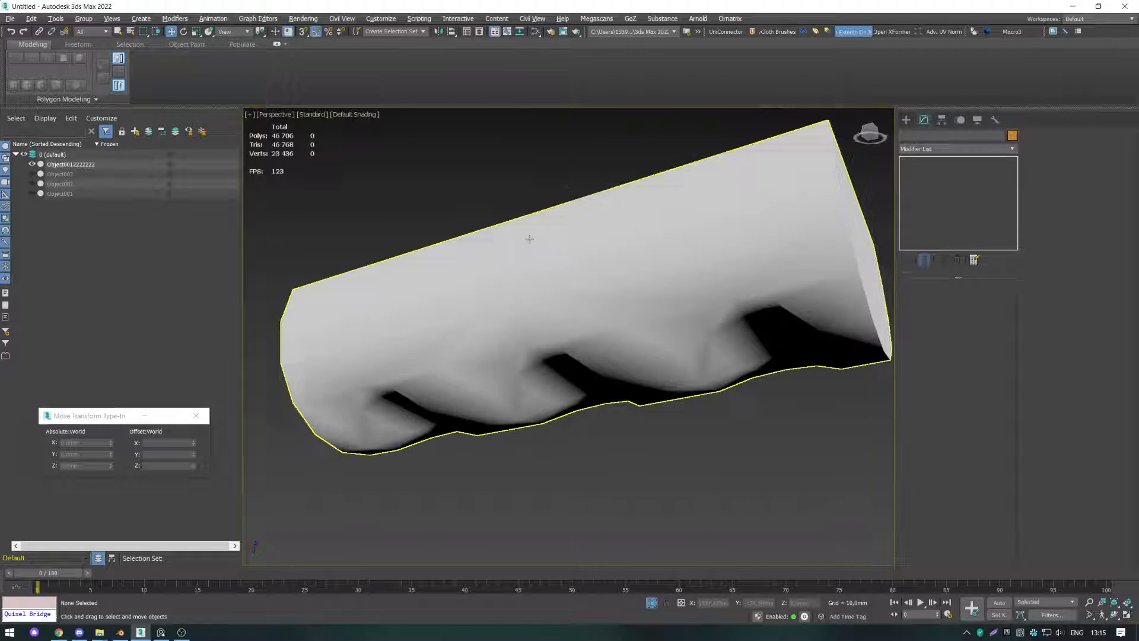
pyautogui.click(707, 256)
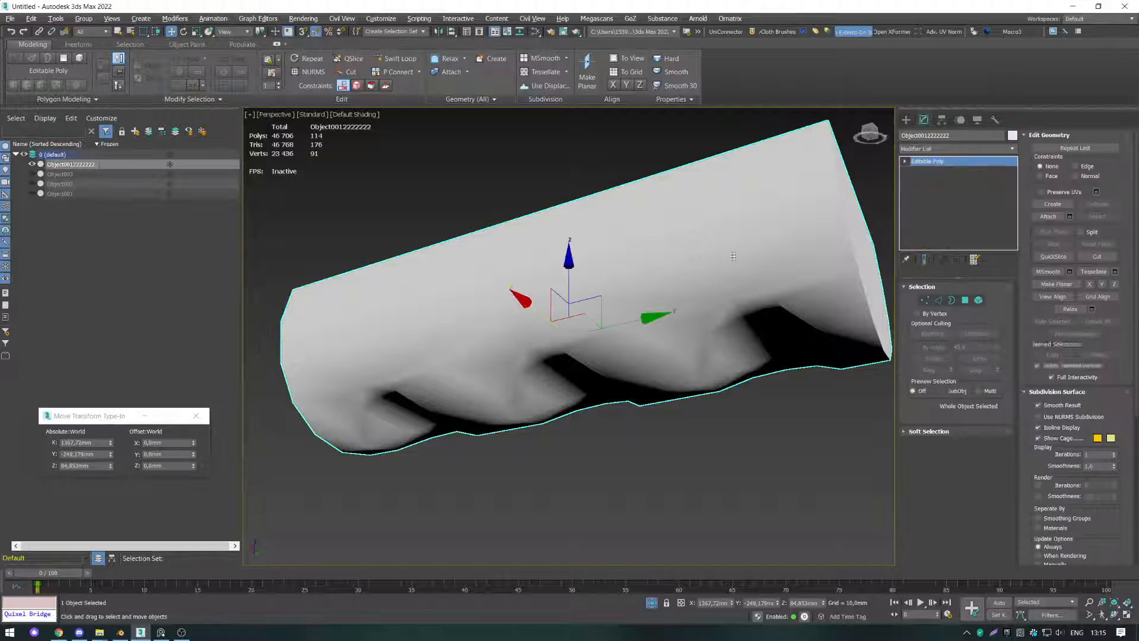
pyautogui.press('2')
pyautogui.keyDown('alt'); pyautogui.moveTo(834, 392); pyautogui.dragTo(878, 403, button='middle'); pyautogui.keyUp('alt')
pyautogui.click(771, 409)
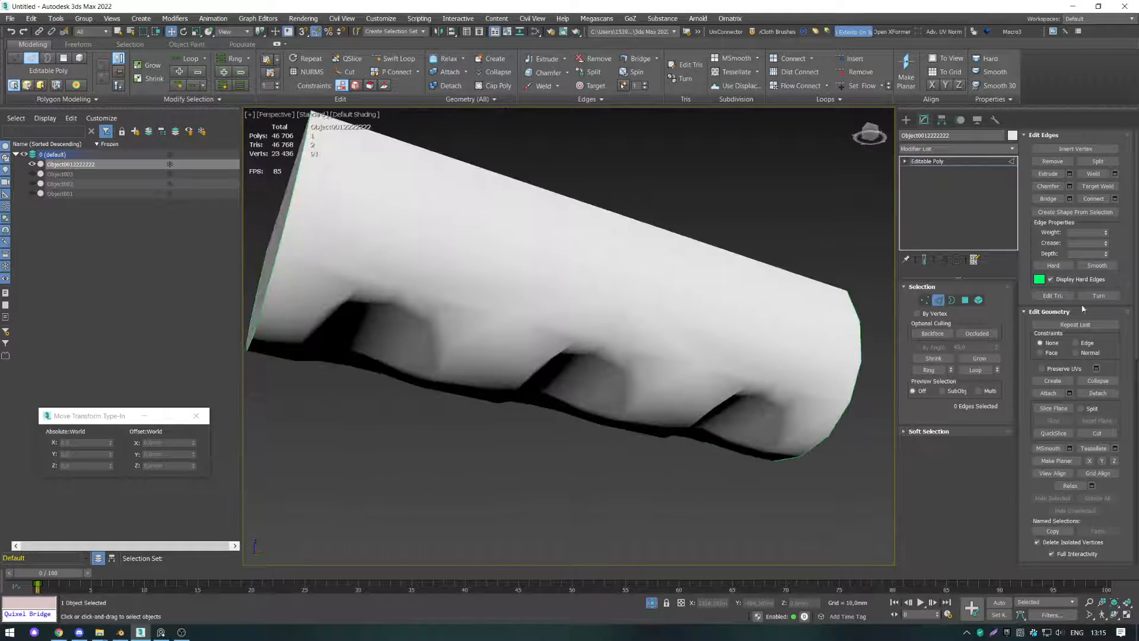
pyautogui.click(1050, 279)
pyautogui.click(651, 602)
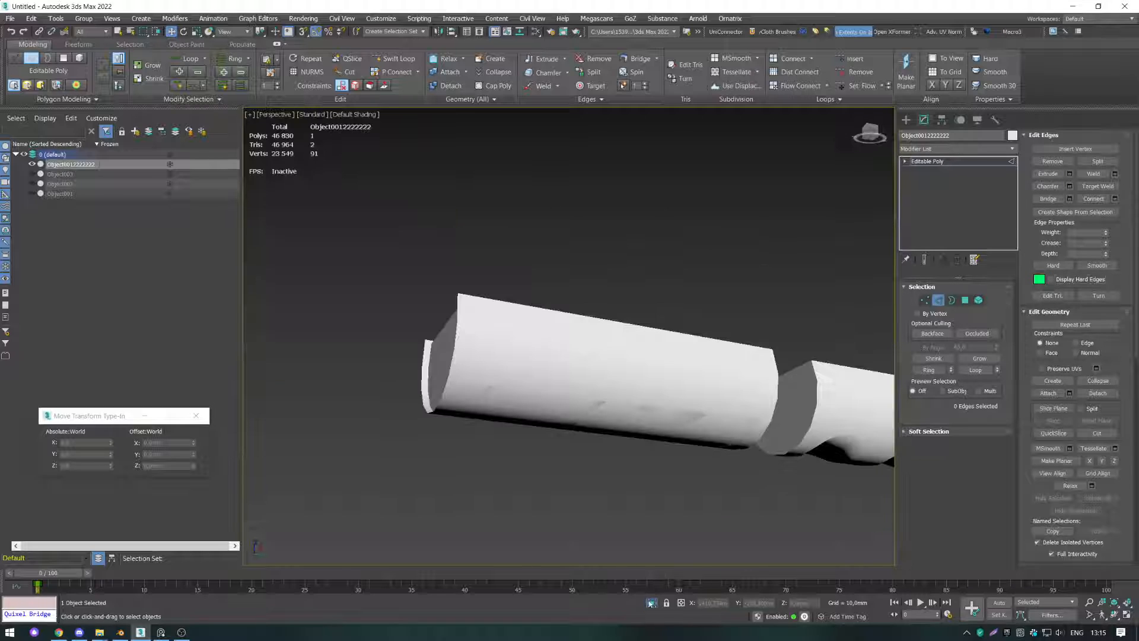
# Step: Leave edge editing and isolate the clean half-cylinder shell Object002 to examine its smooth shading
pyautogui.click(521, 362)
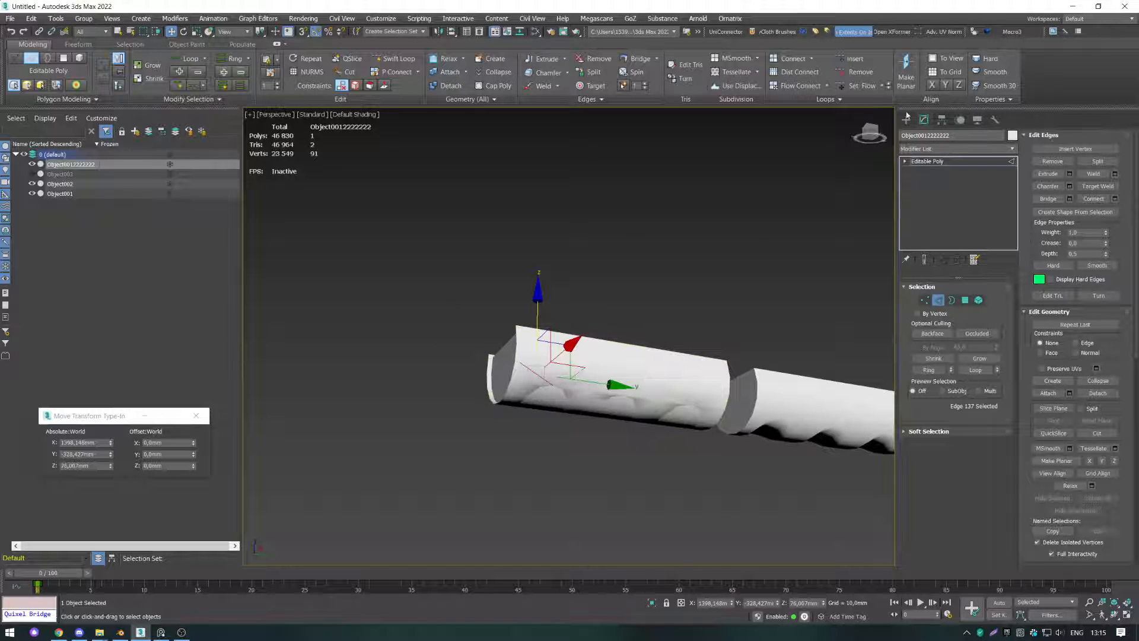
pyautogui.click(905, 120)
pyautogui.click(664, 206)
pyautogui.click(537, 345)
pyautogui.hotkey('alt', 'q')
pyautogui.keyDown('alt'); pyautogui.moveTo(537, 346); pyautogui.dragTo(577, 412, button='middle'); pyautogui.keyUp('alt')
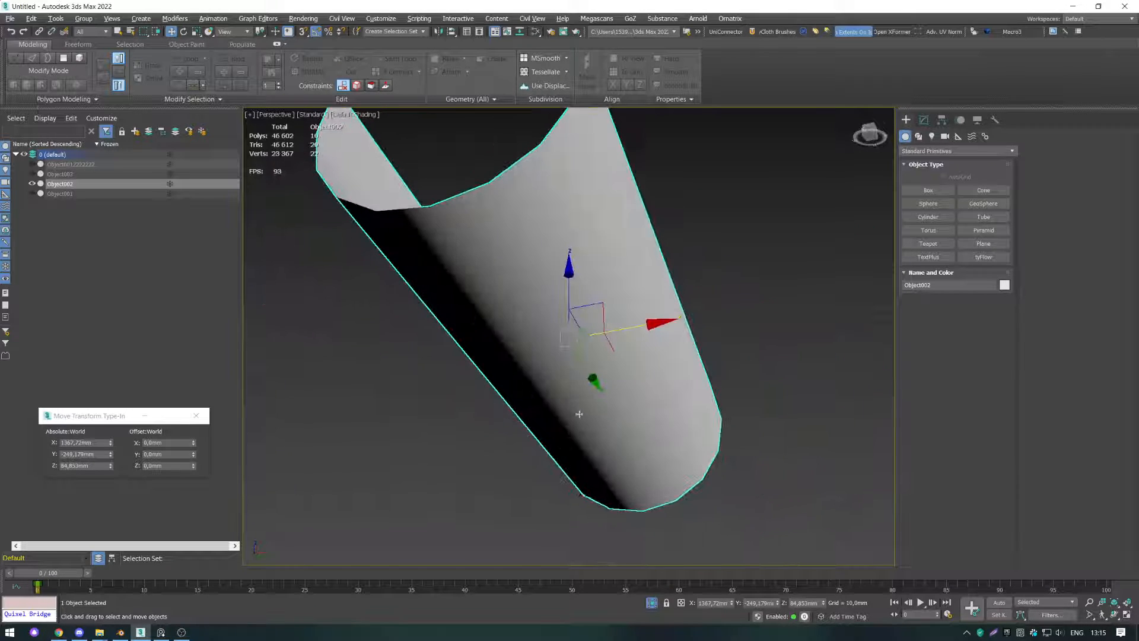
# Step: End the isolation, try raising Object002 along the Z axis, and undo that move
pyautogui.click(652, 602)
pyautogui.scroll(5, 589, 393)
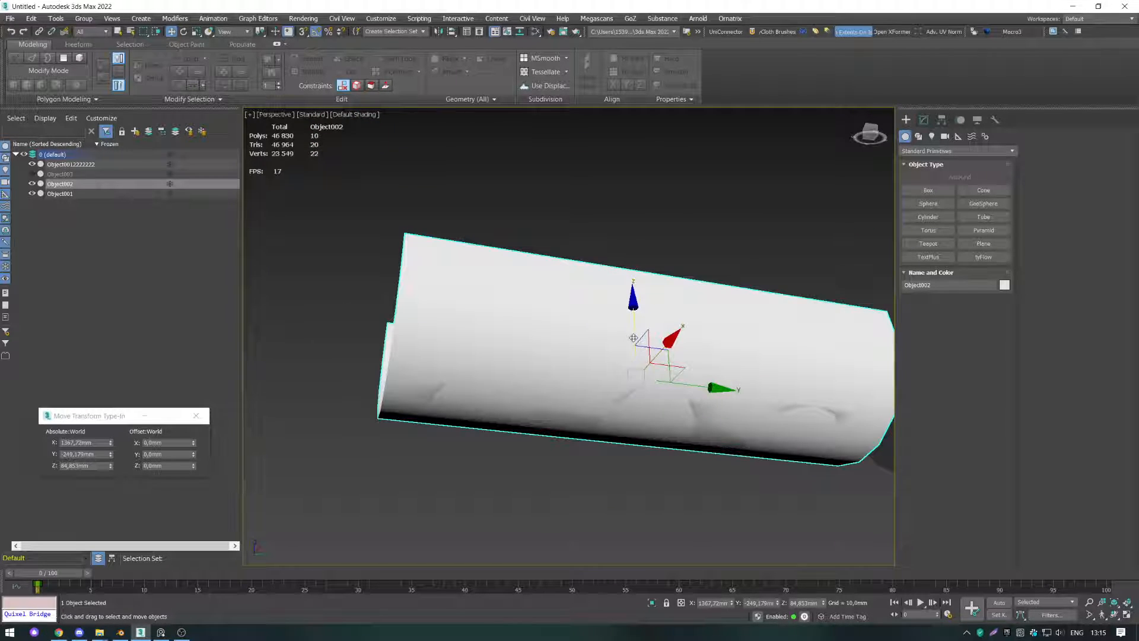
pyautogui.moveTo(634, 333); pyautogui.dragTo(627, 162)
pyautogui.hotkey('ctrl', 'z')
# Step: Examine from front and orthographic views how the Object002 shell encloses the piece with cutouts
pyautogui.keyDown('alt'); pyautogui.moveTo(574, 338); pyautogui.dragTo(641, 362); pyautogui.keyUp('alt')
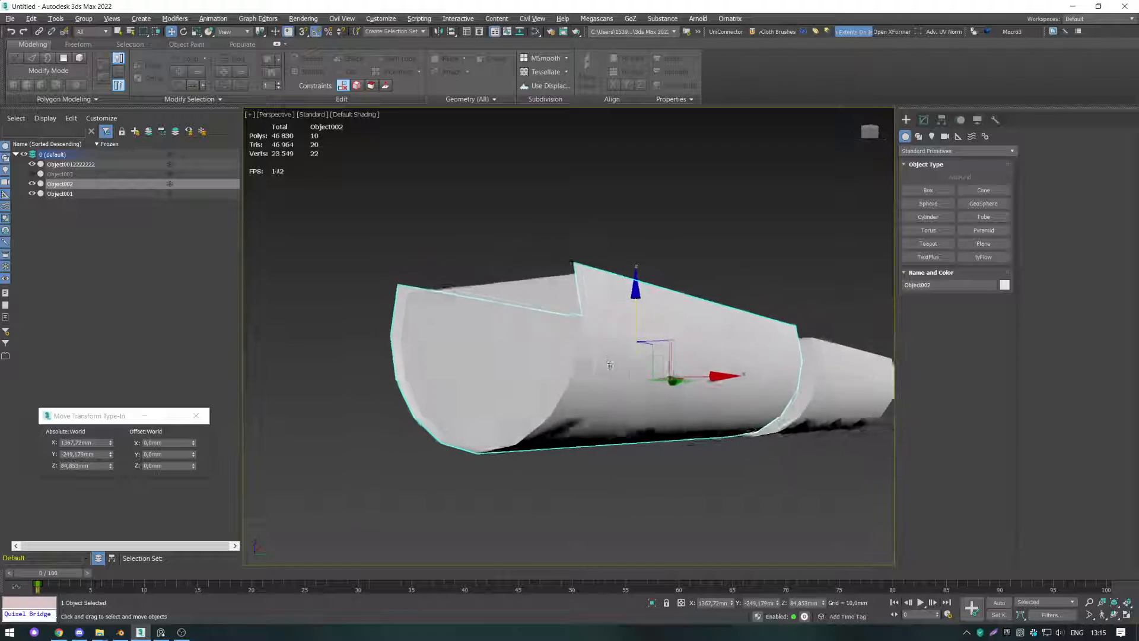
pyautogui.keyDown('alt'); pyautogui.moveTo(640, 362); pyautogui.dragTo(585, 379, button='middle'); pyautogui.keyUp('alt')
pyautogui.press('f')
pyautogui.moveTo(479, 215); pyautogui.dragTo(539, 289, button='middle')
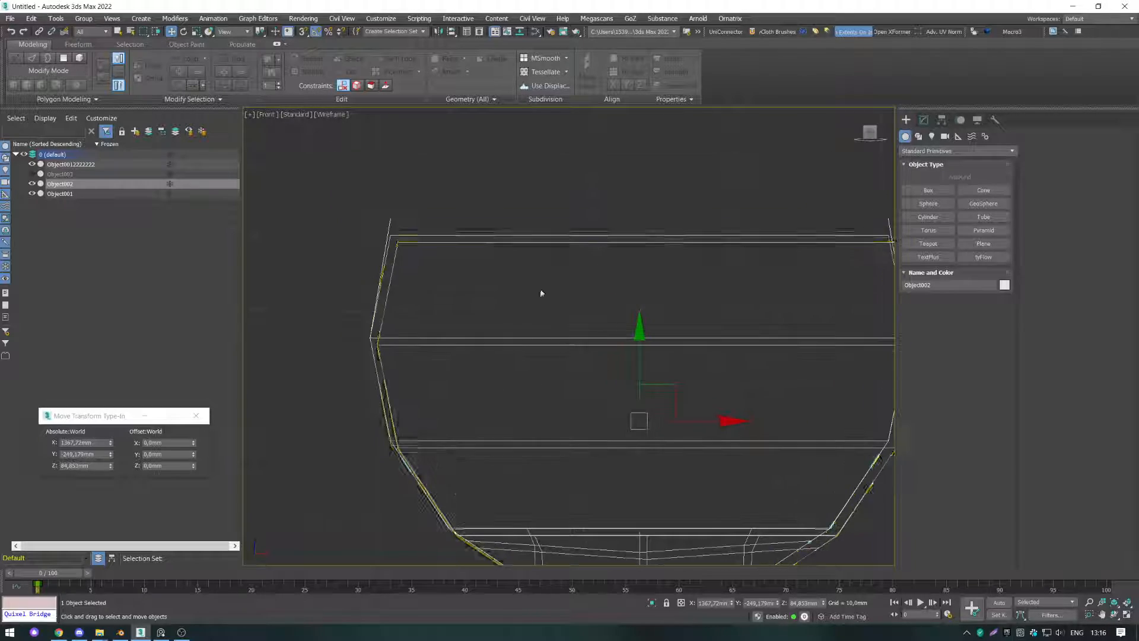
pyautogui.keyDown('alt'); pyautogui.moveTo(436, 258); pyautogui.dragTo(387, 275, button='middle'); pyautogui.keyUp('alt')
pyautogui.press('F3')
pyautogui.scroll(-8, 449, 271)
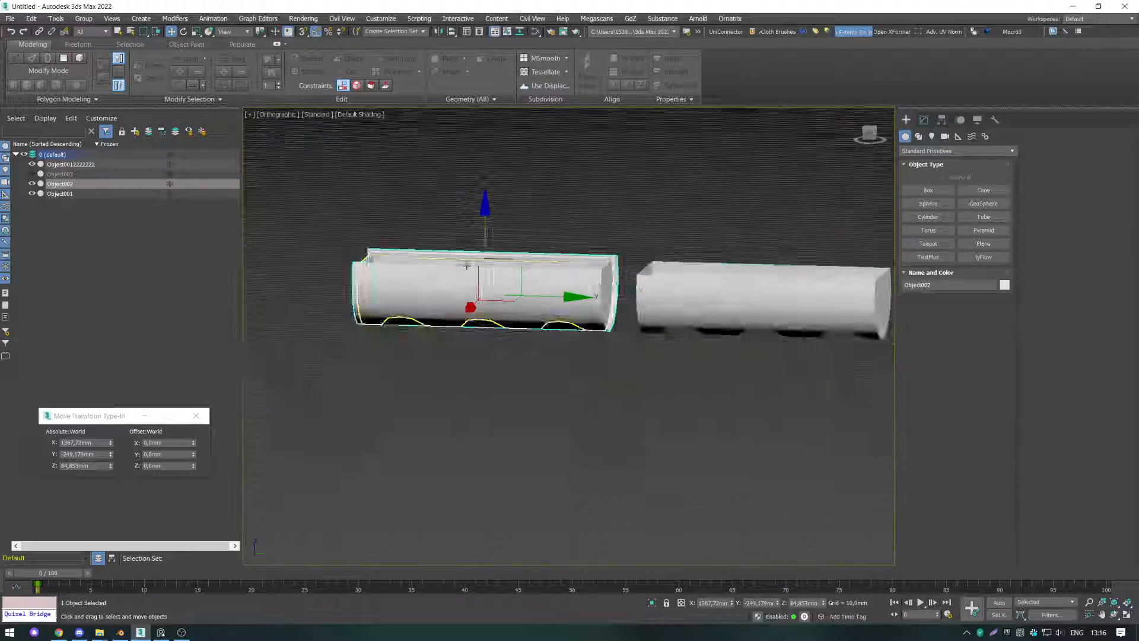
pyautogui.keyDown('alt'); pyautogui.moveTo(465, 305); pyautogui.dragTo(491, 359, button='middle'); pyautogui.keyUp('alt')
pyautogui.click(490, 358)
pyautogui.scroll(4, 537, 279)
pyautogui.click(537, 279)
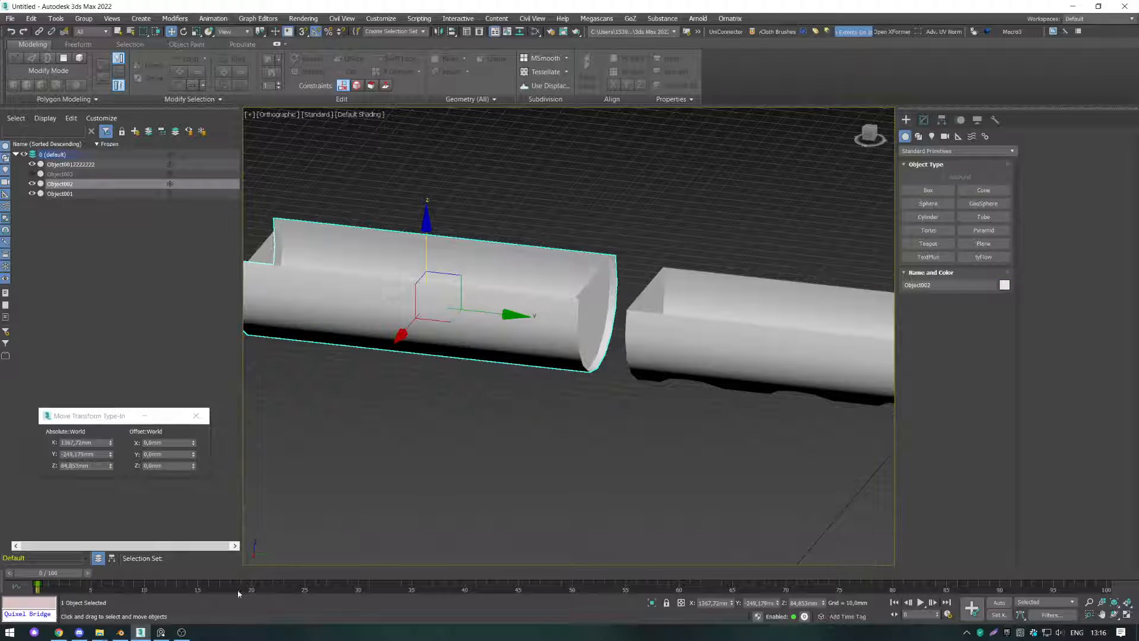
pyautogui.click(121, 631)
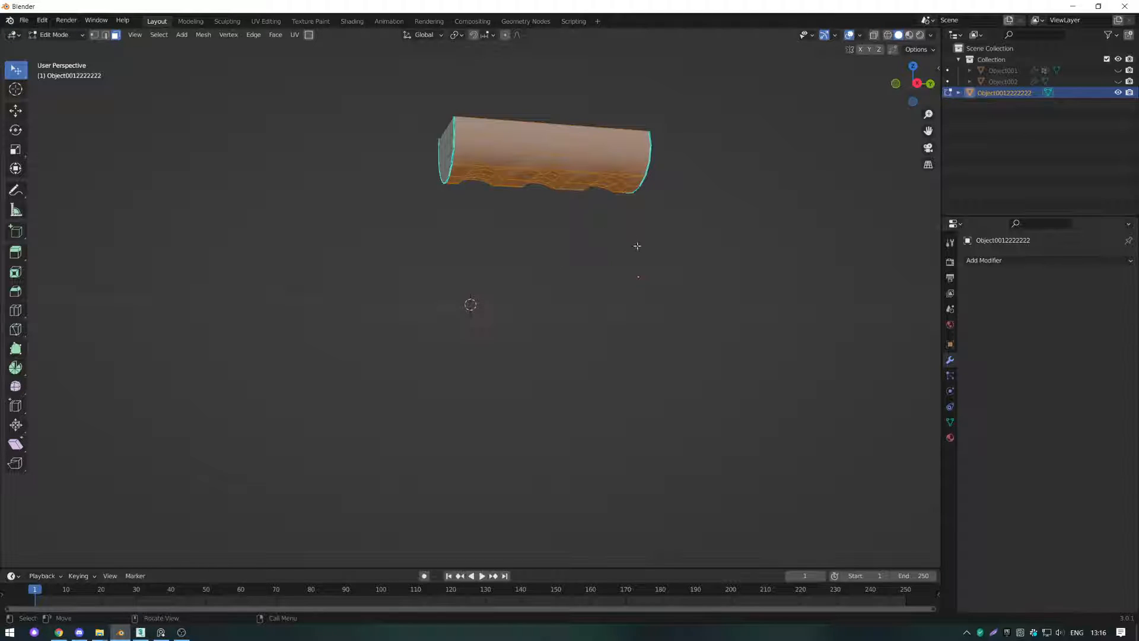
pyautogui.click(599, 147)
pyautogui.scroll(2, 598, 172)
pyautogui.click(598, 173)
pyautogui.scroll(-2, 597, 172)
pyautogui.moveTo(598, 173); pyautogui.dragTo(601, 180, button='middle')
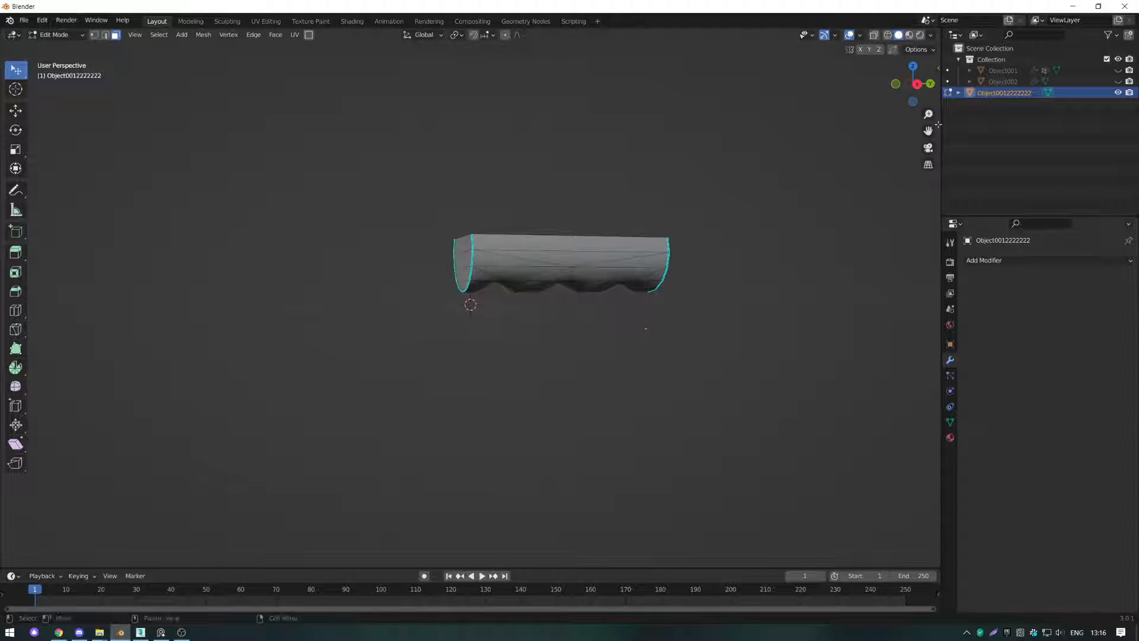
pyautogui.press('x')
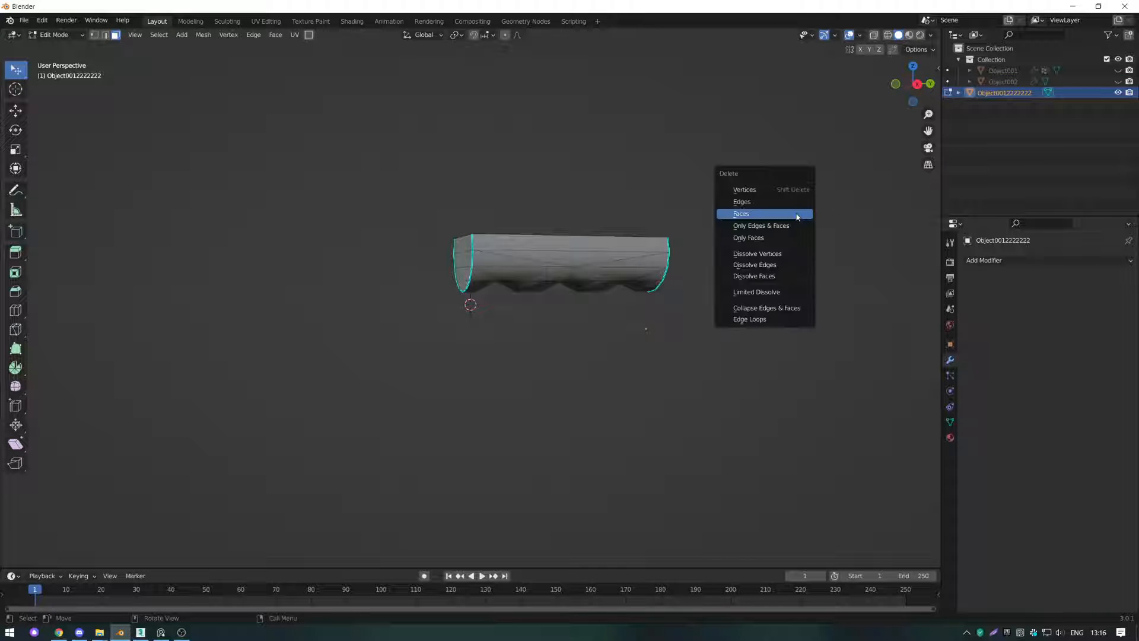
pyautogui.click(767, 215)
pyautogui.press('Tab')
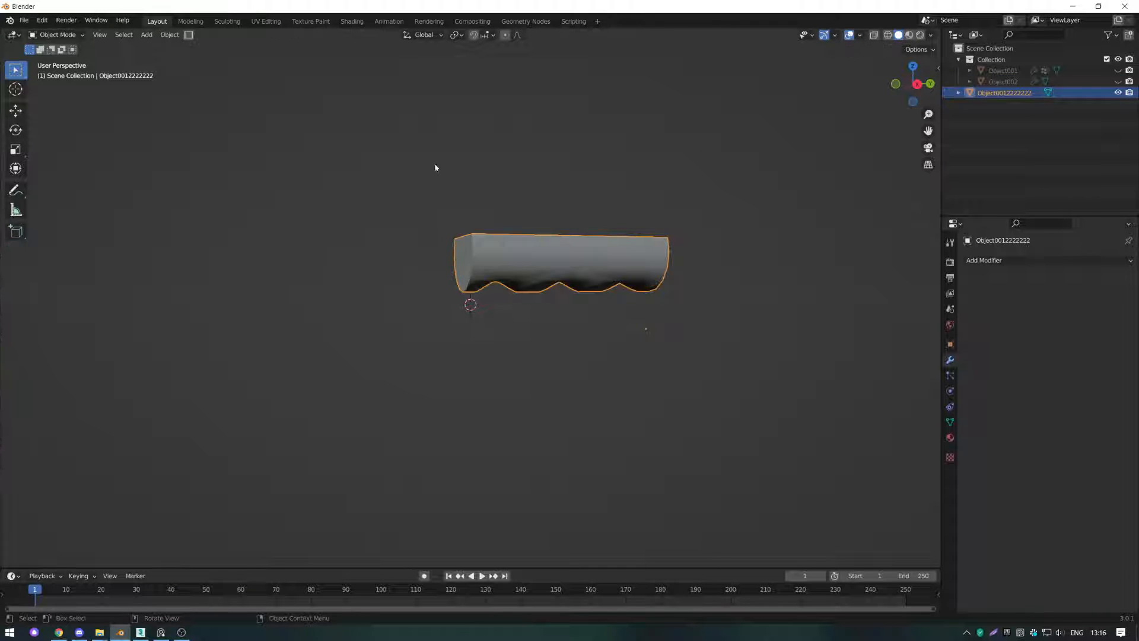
pyautogui.press('Delete')
# Step: Import the FBX file 88.fbx from the Desktop folder
pyautogui.click(24, 20)
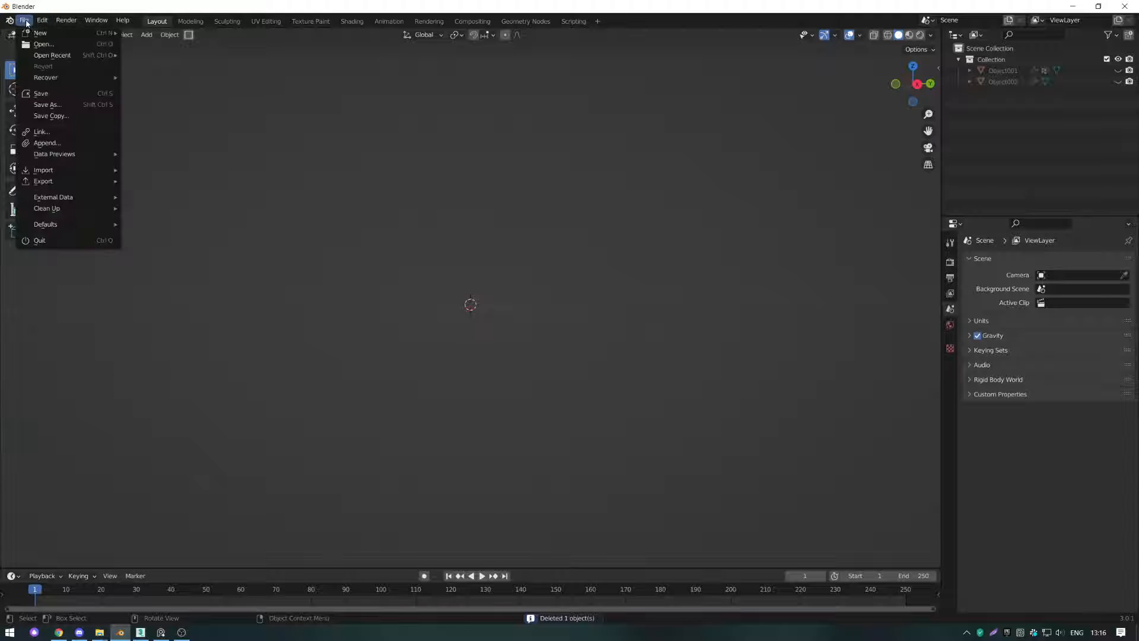
pyautogui.moveTo(71, 170)
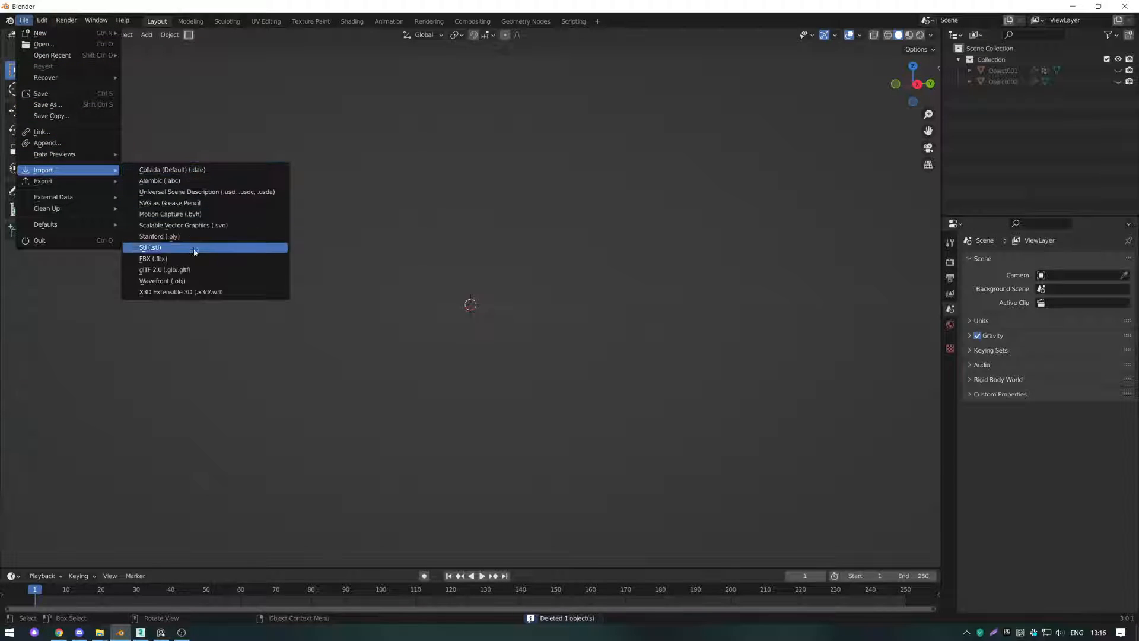
pyautogui.click(155, 258)
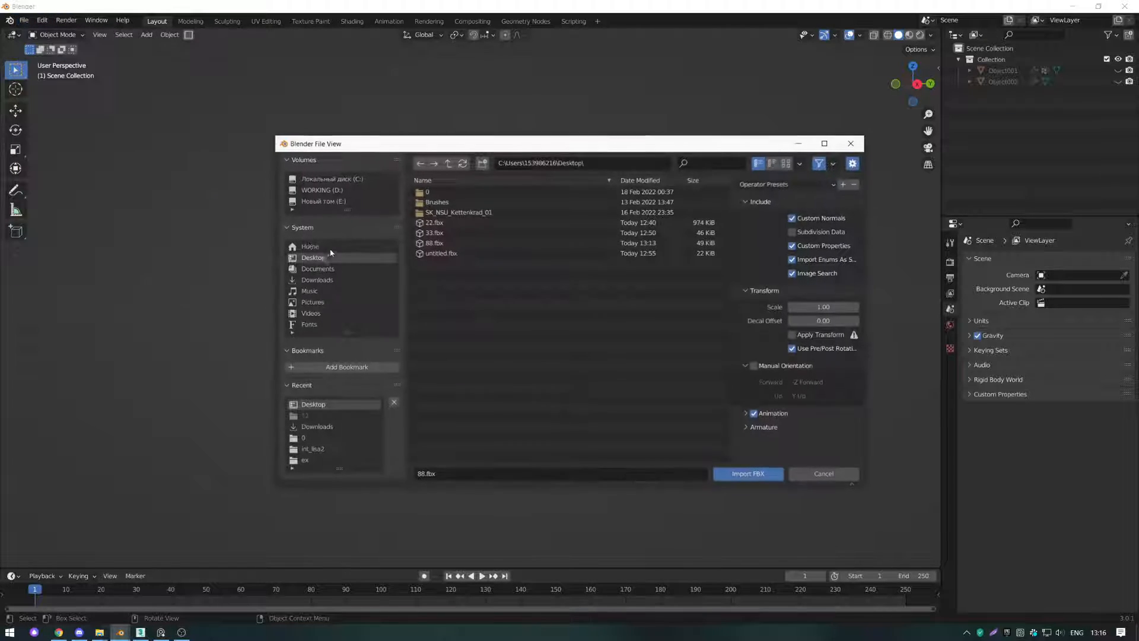
pyautogui.doubleClick(459, 243)
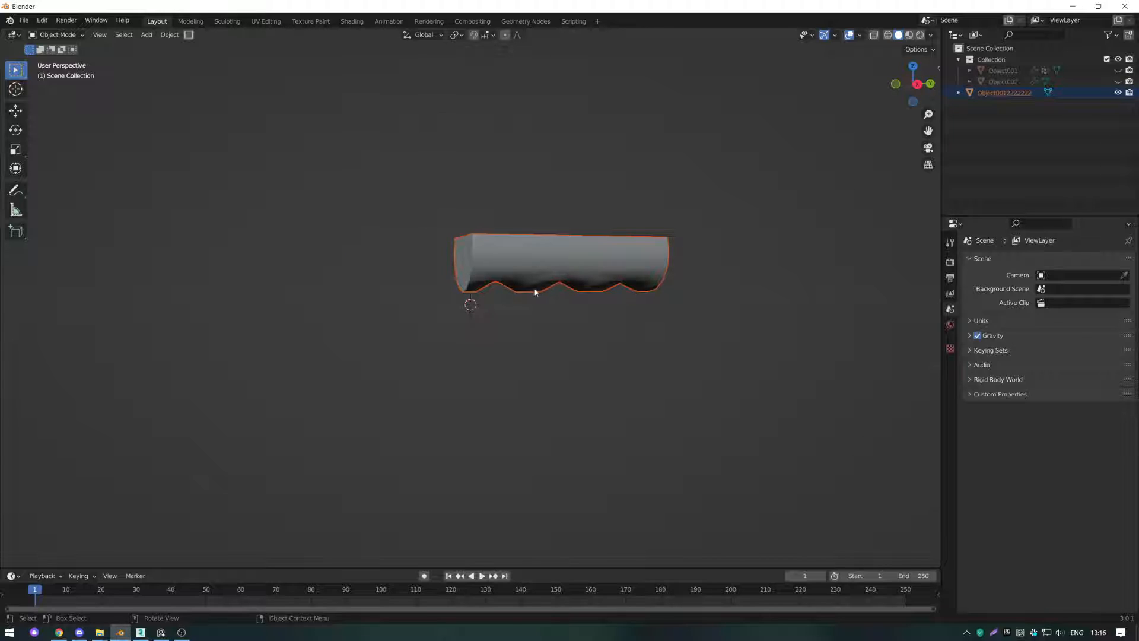
pyautogui.moveTo(535, 289); pyautogui.dragTo(532, 285, button='middle')
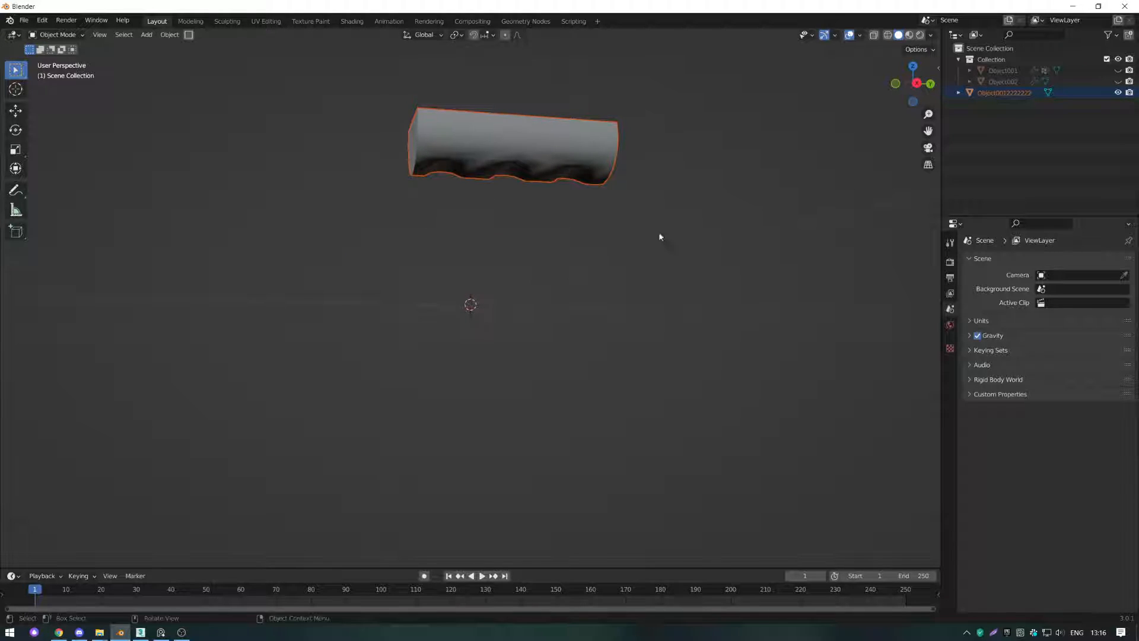
pyautogui.click(1118, 82)
pyautogui.click(1118, 82)
pyautogui.click(1097, 72)
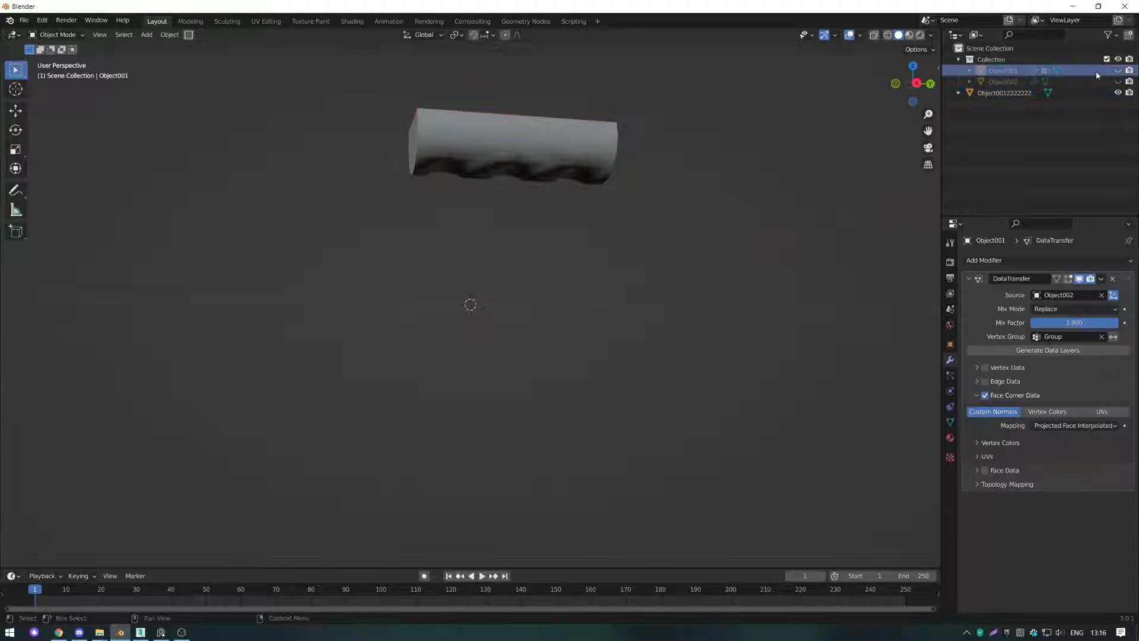
pyautogui.press('x')
pyautogui.click(1117, 71)
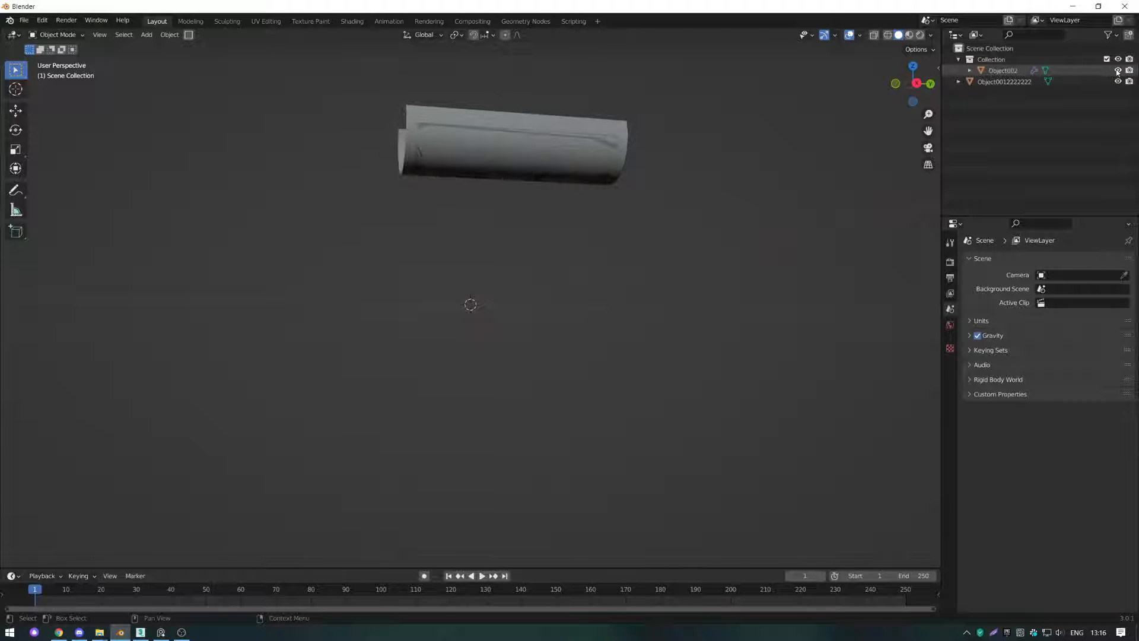
pyautogui.click(1117, 71)
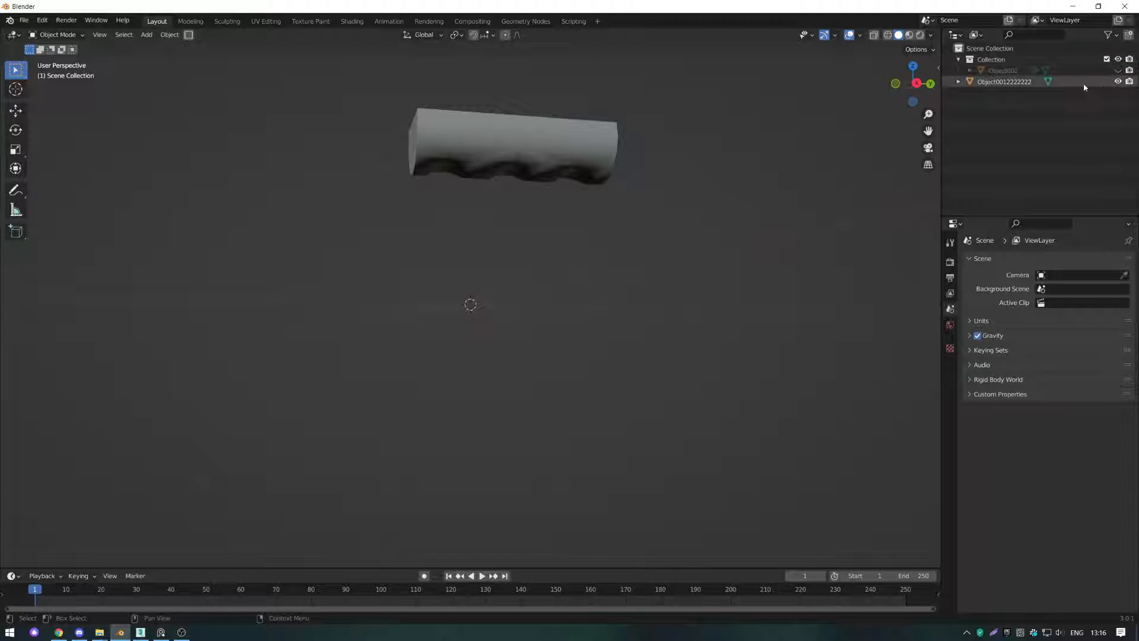
pyautogui.click(992, 82)
pyautogui.moveTo(990, 83); pyautogui.dragTo(984, 60)
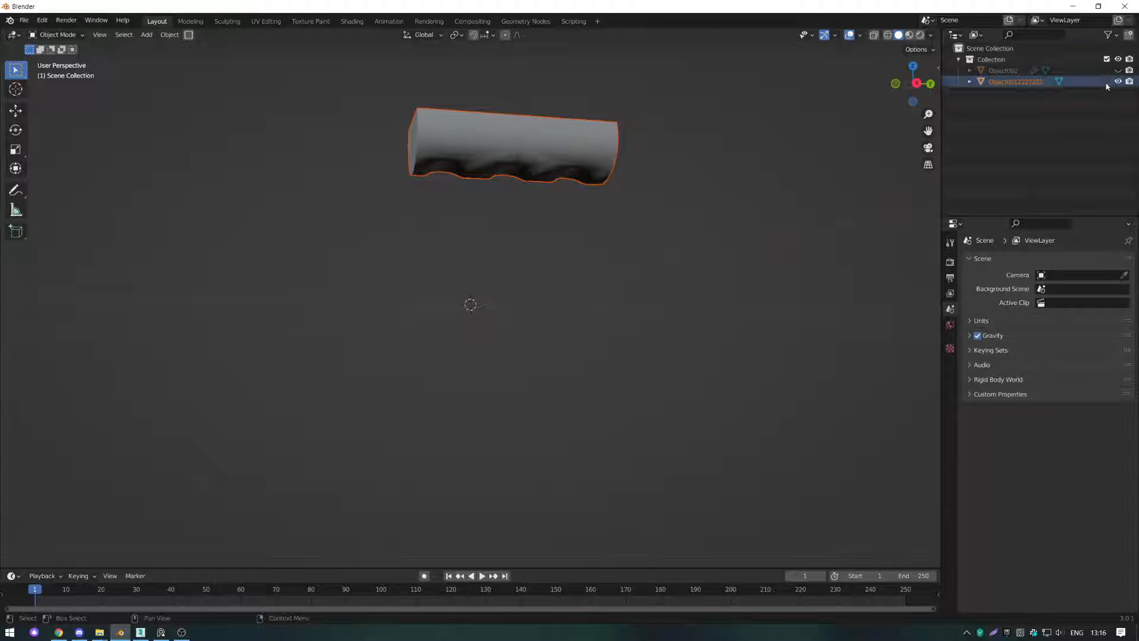
pyautogui.click(569, 155)
pyautogui.click(980, 262)
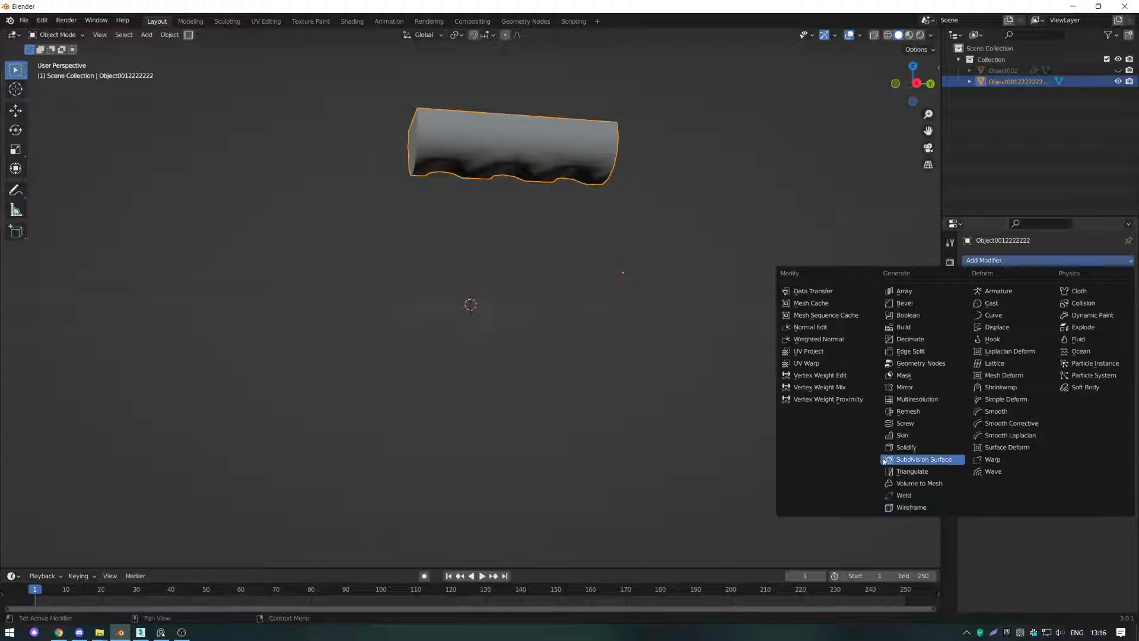
pyautogui.click(817, 292)
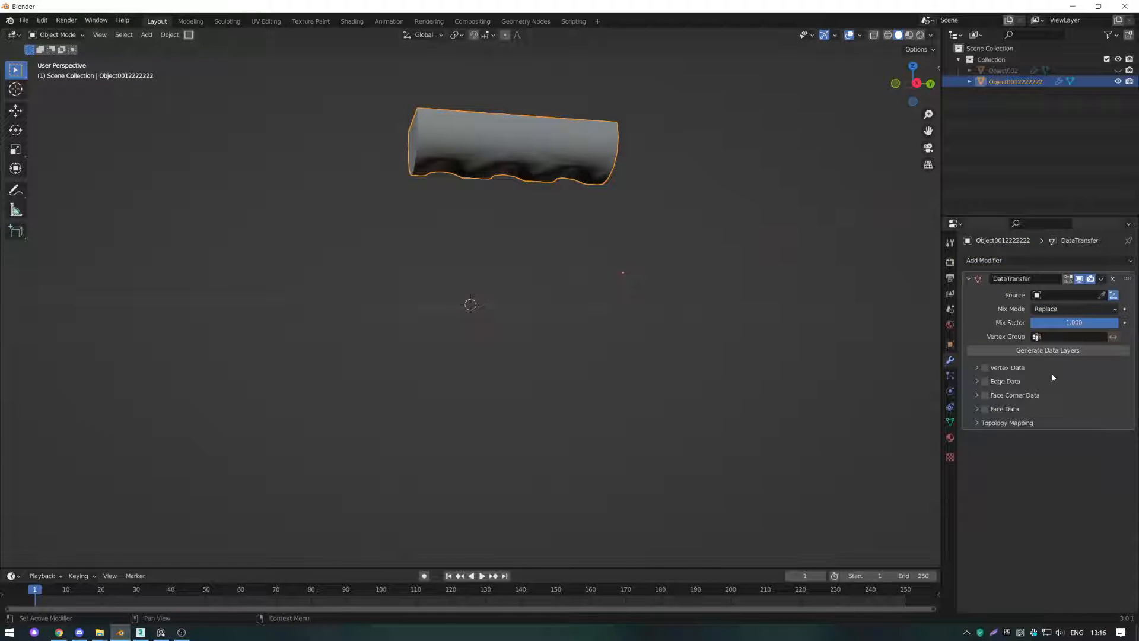
pyautogui.click(976, 395)
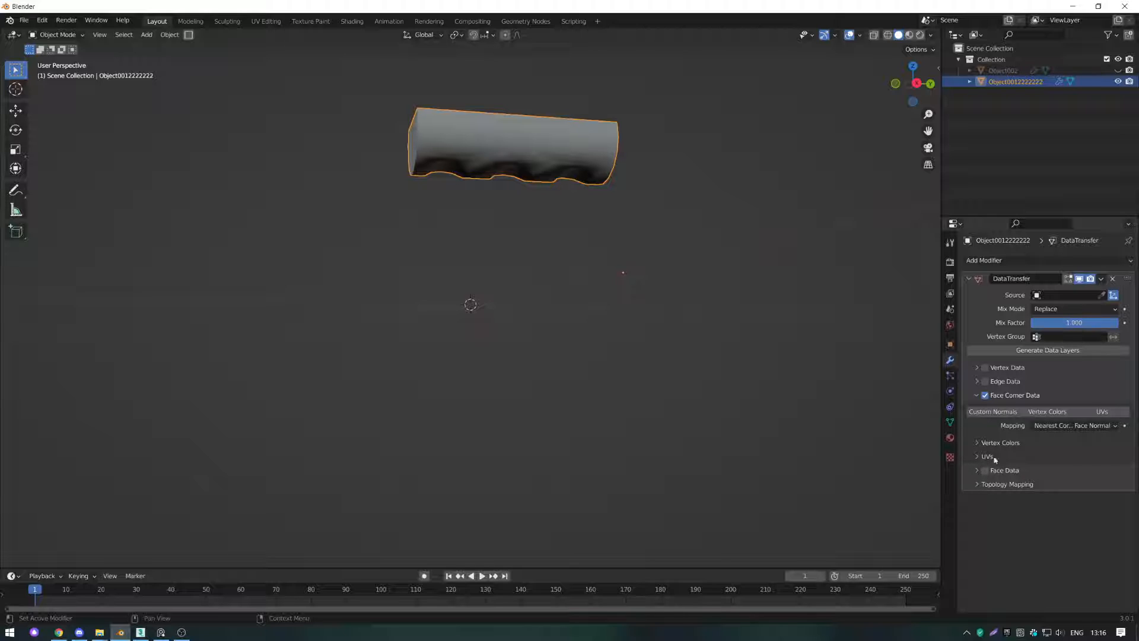
pyautogui.click(1011, 413)
# Step: Set the Data Transfer mapping to Projected Face Interpolated and its source to Object002, and check the shading
pyautogui.click(1074, 425)
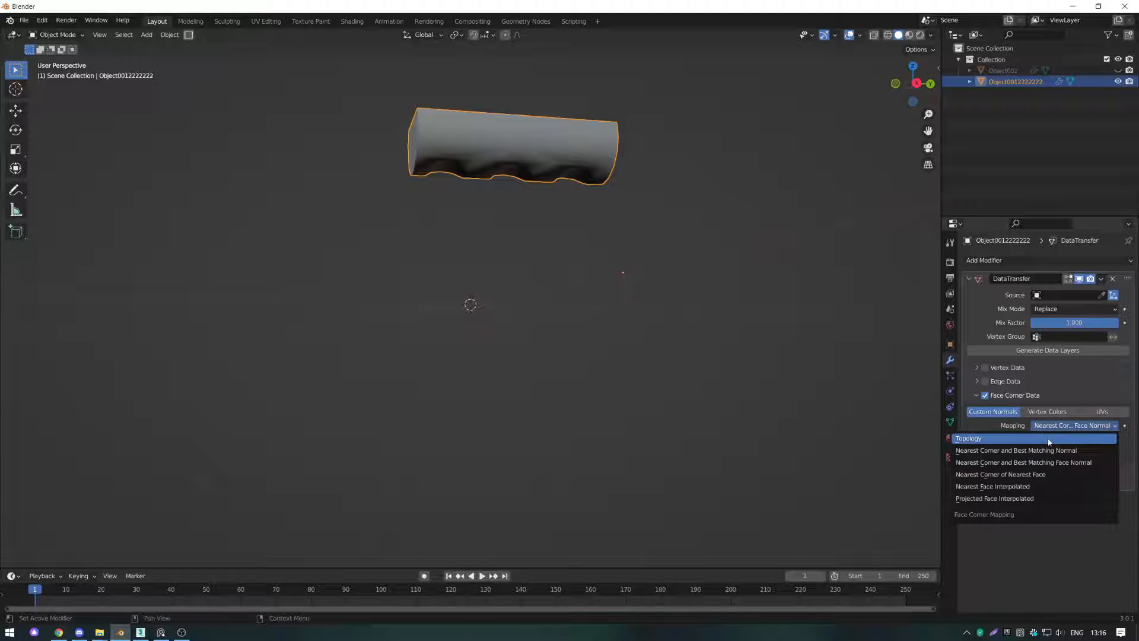
pyautogui.click(992, 498)
pyautogui.click(1045, 295)
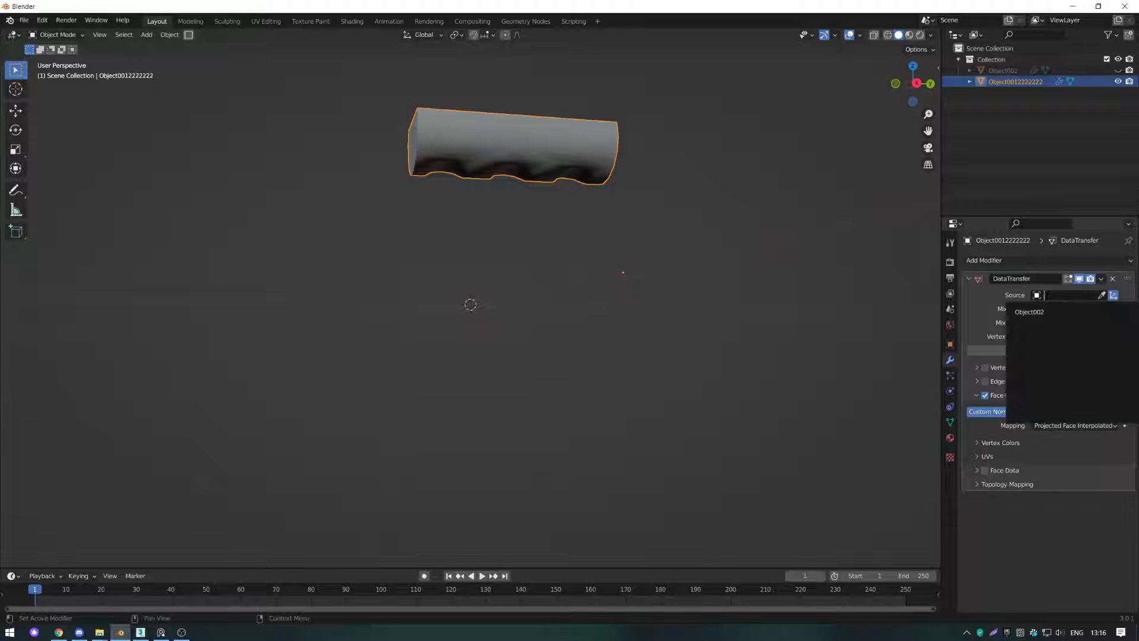
pyautogui.click(1043, 312)
pyautogui.moveTo(529, 257); pyautogui.dragTo(646, 266, button='middle')
pyautogui.scroll(5, 651, 266)
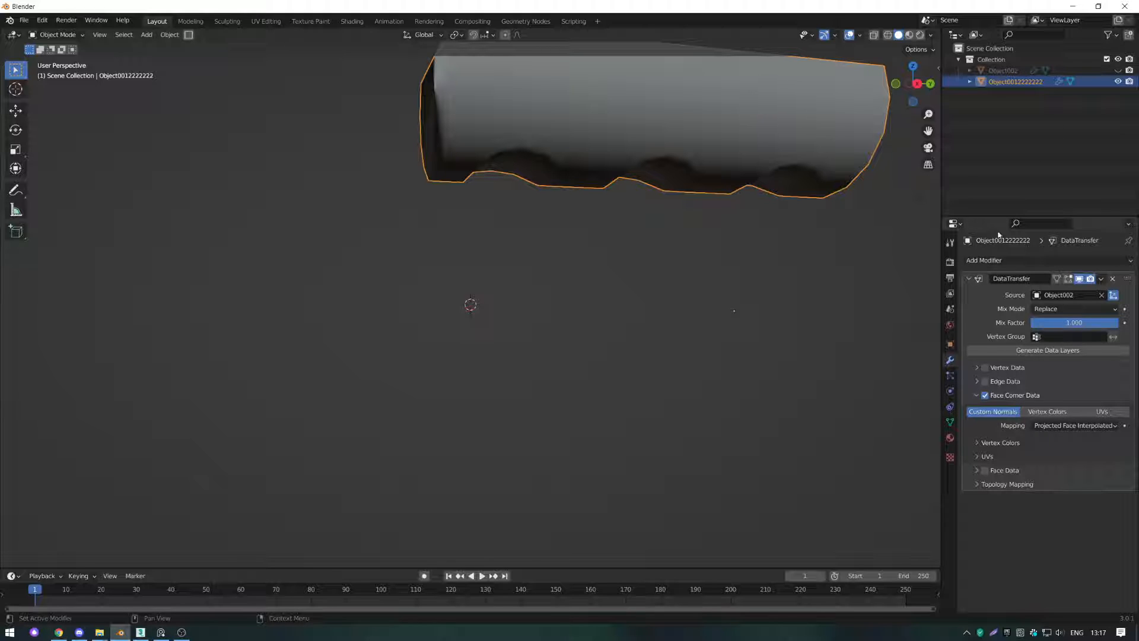
pyautogui.moveTo(664, 265); pyautogui.dragTo(355, 215, button='middle')
pyautogui.press('Tab')
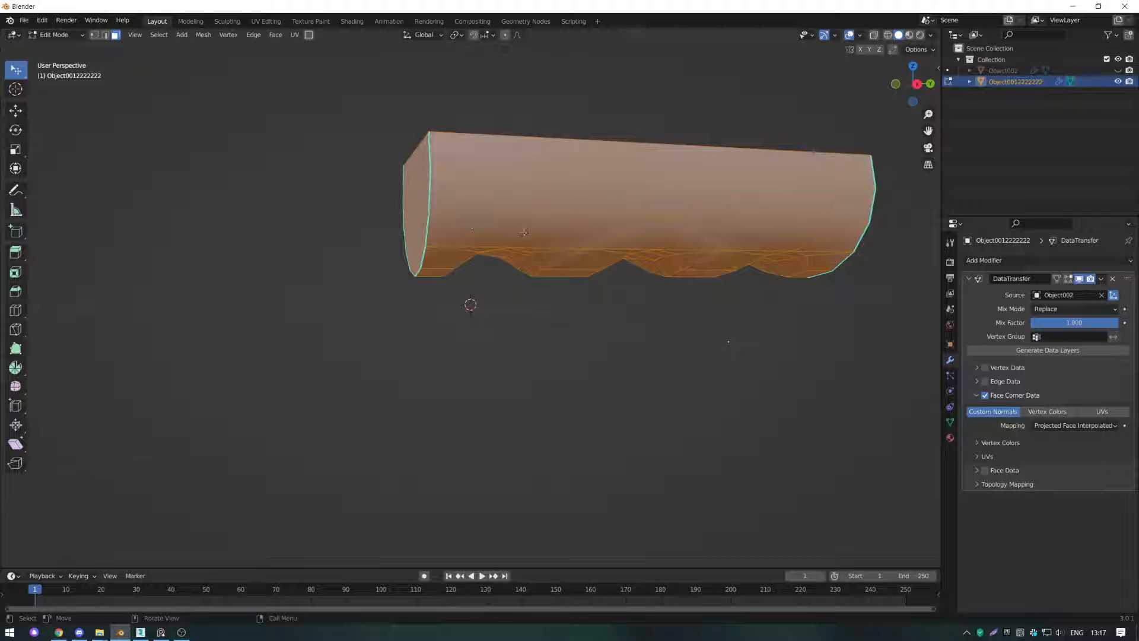
pyautogui.click(473, 280)
pyautogui.click(518, 233)
pyautogui.hotkey('ctrl', 'l')
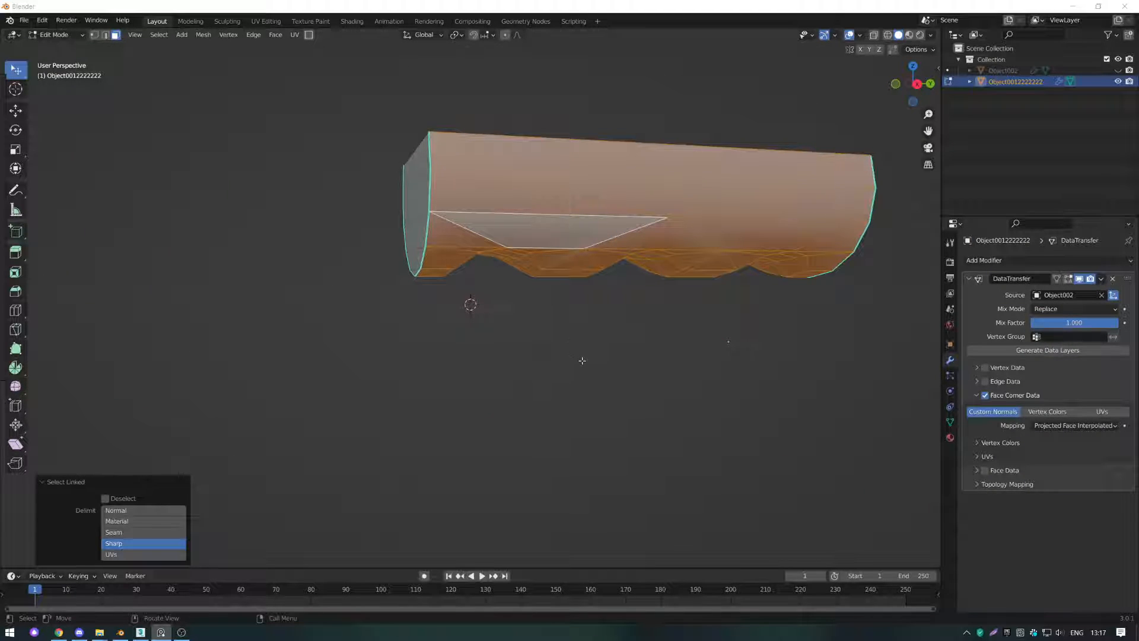
pyautogui.press('Print')
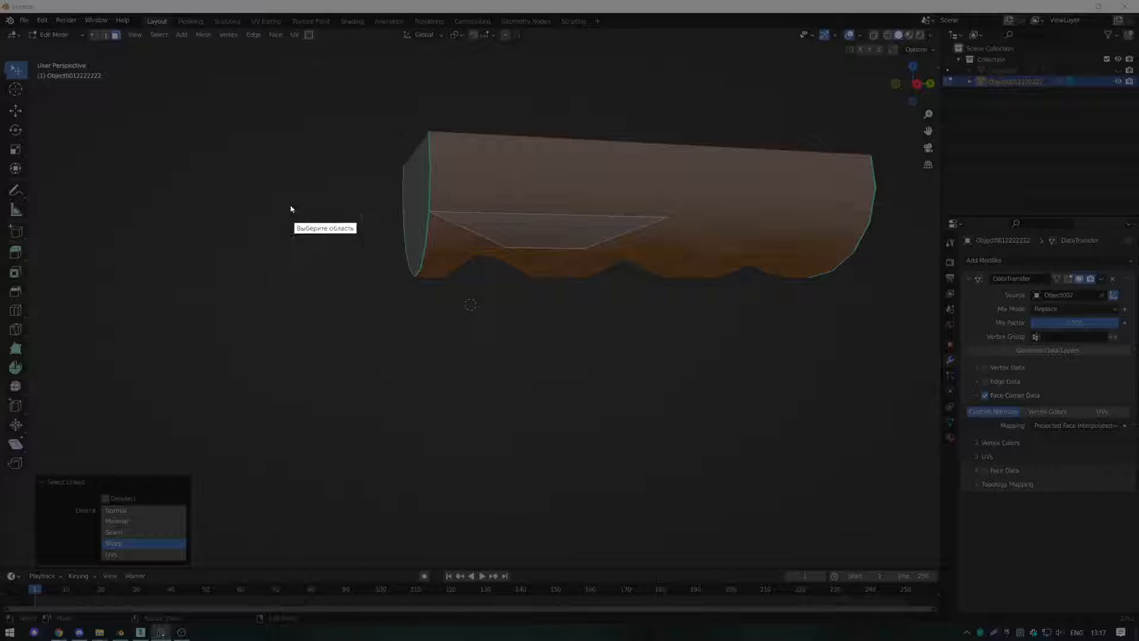
pyautogui.moveTo(155, 62); pyautogui.dragTo(1060, 551)
pyautogui.moveTo(595, 357)
pyautogui.mouseDown()
pyautogui.moveTo(627, 408)
pyautogui.moveTo(574, 427)
pyautogui.mouseUp()
pyautogui.press('Escape')
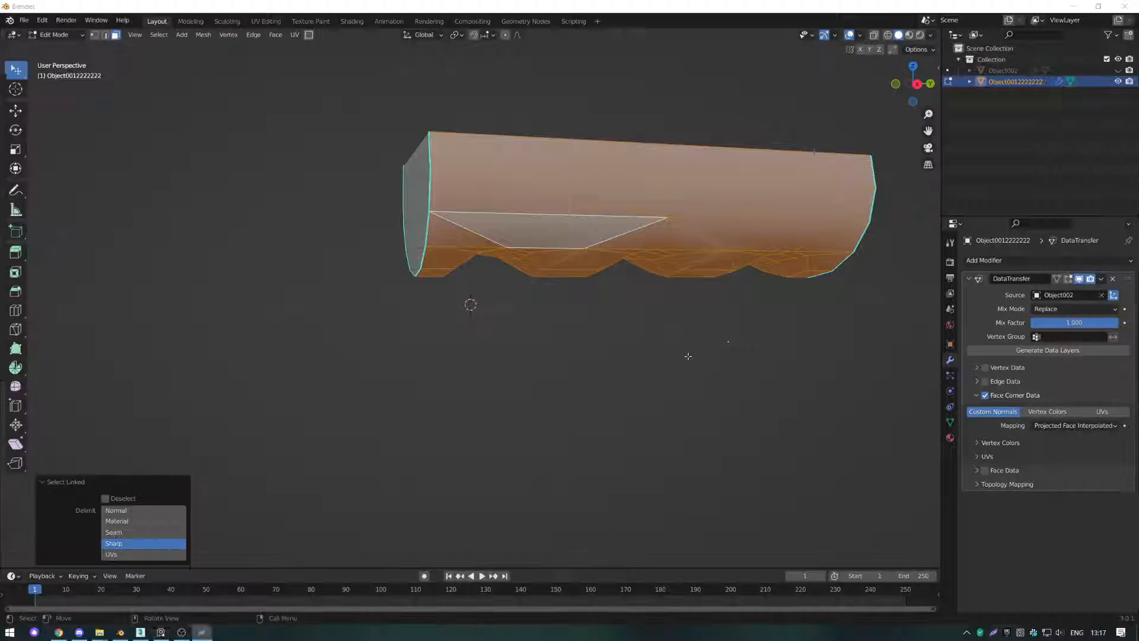
# Step: Check the vertex groups available to the Data Transfer modifier
pyautogui.moveTo(686, 356); pyautogui.dragTo(684, 357, button='middle')
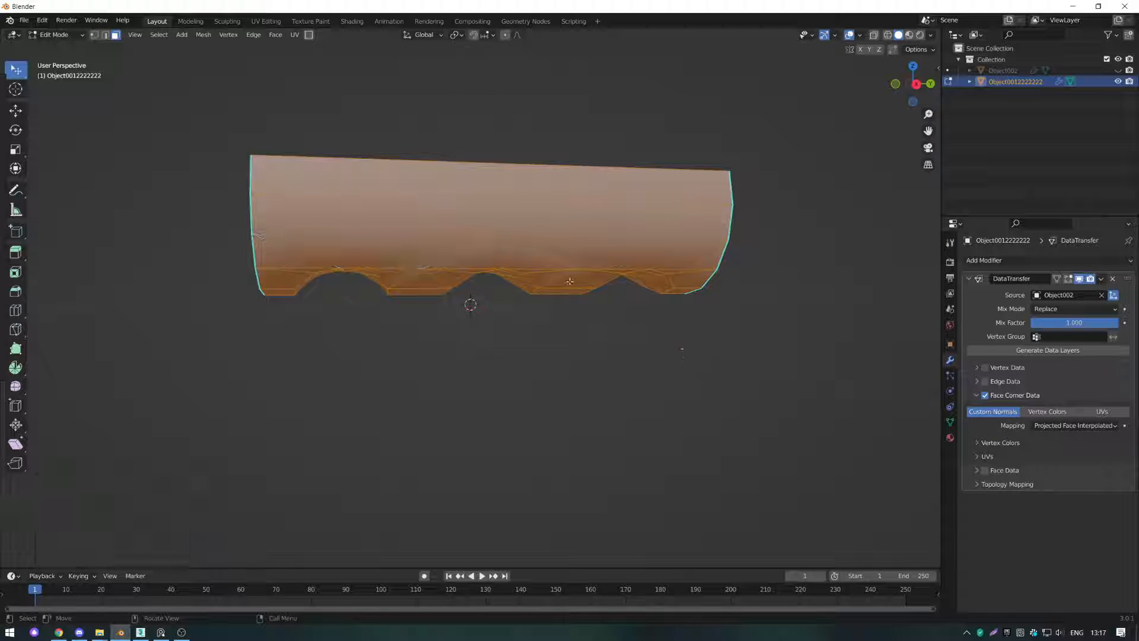
pyautogui.moveTo(569, 280); pyautogui.dragTo(593, 233, button='middle')
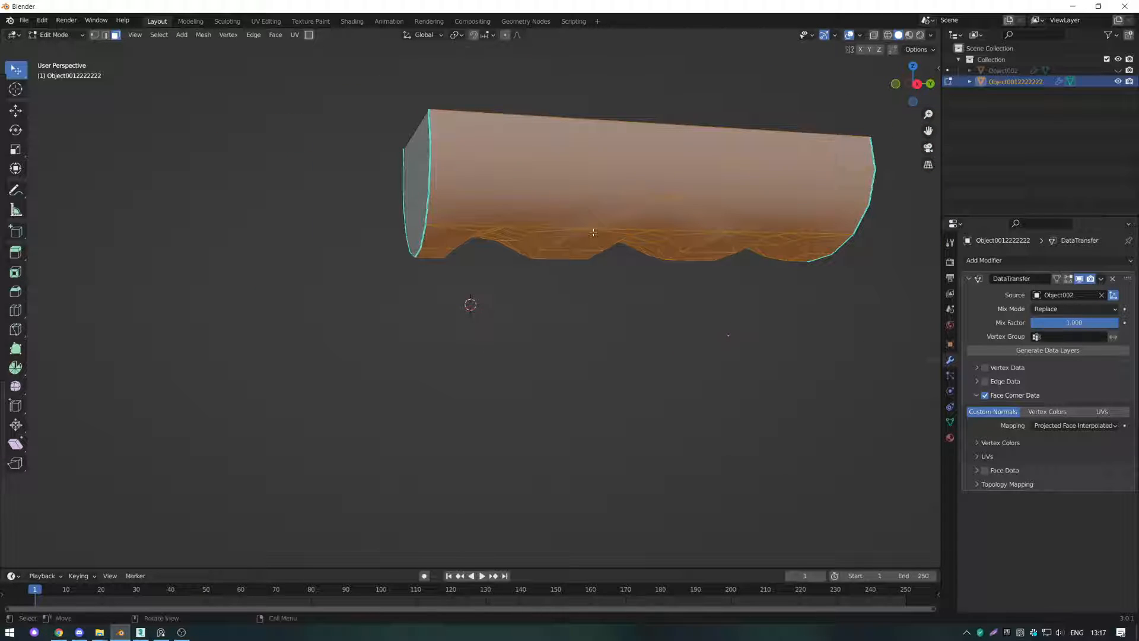
pyautogui.click(1043, 338)
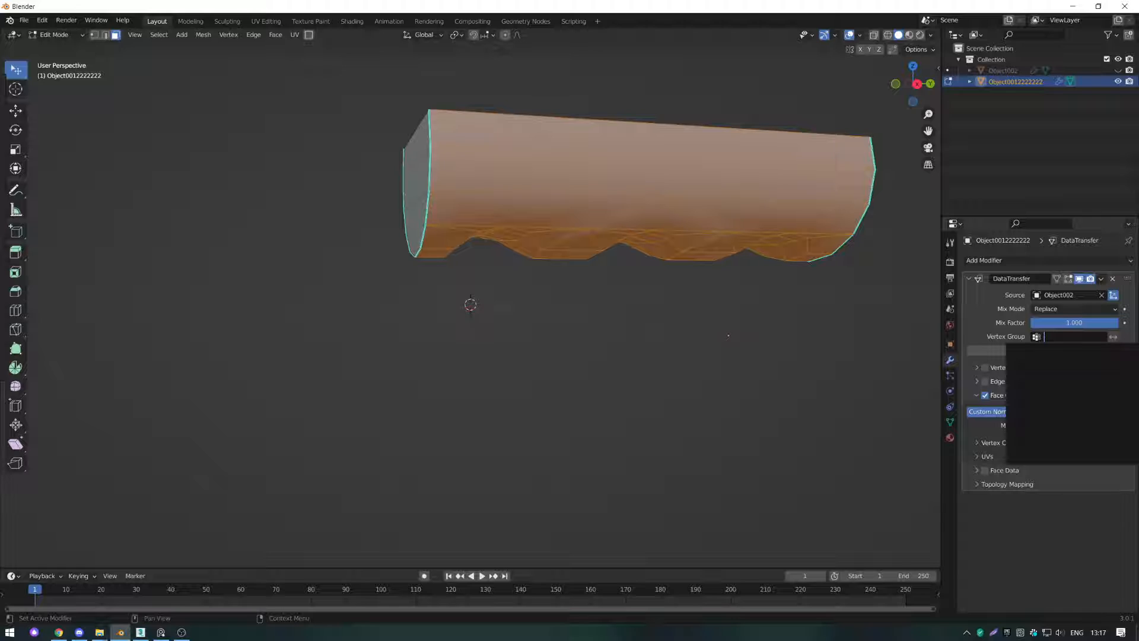
pyautogui.click(954, 363)
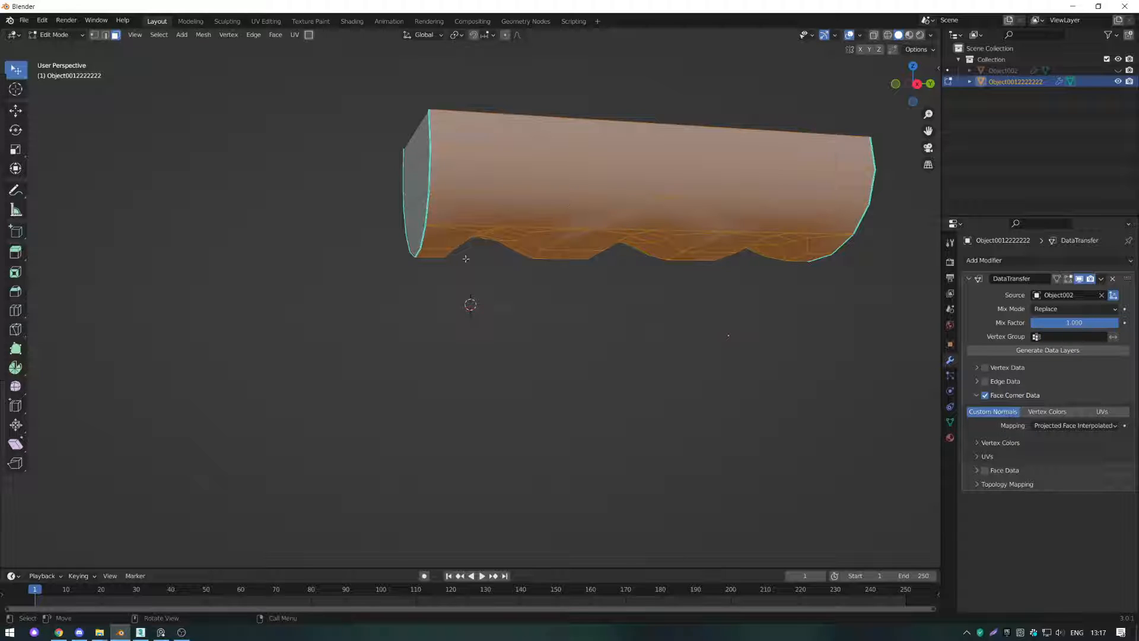
pyautogui.click(469, 291)
pyautogui.click(502, 202)
pyautogui.rightClick(503, 202)
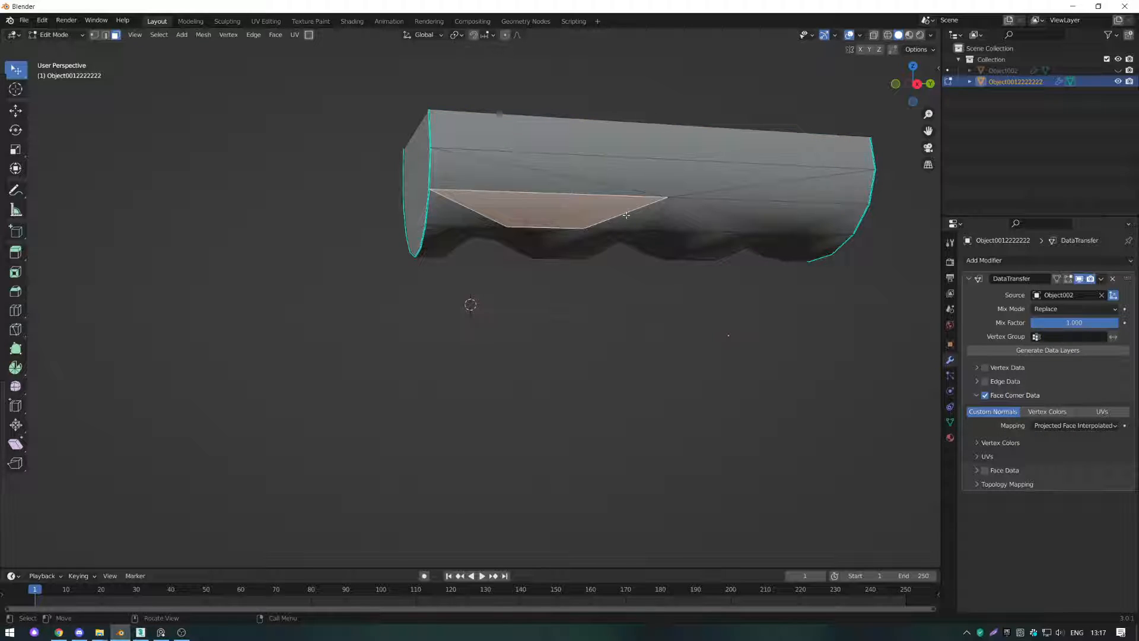
pyautogui.hotkey('ctrl', 'l')
pyautogui.press('y')
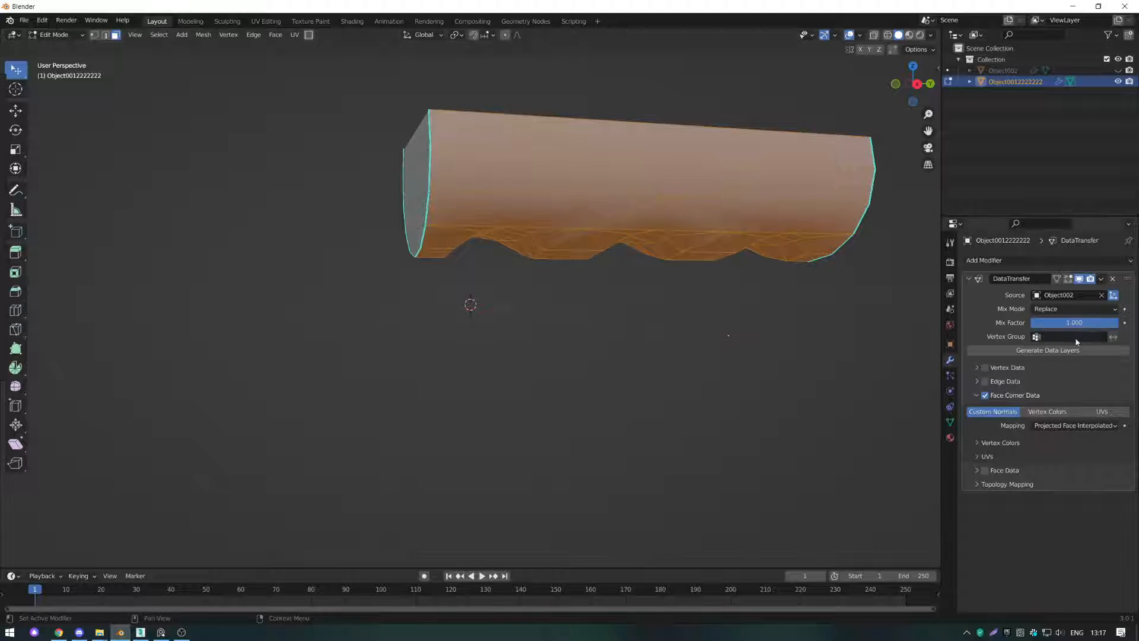
pyautogui.click(949, 325)
pyautogui.click(949, 309)
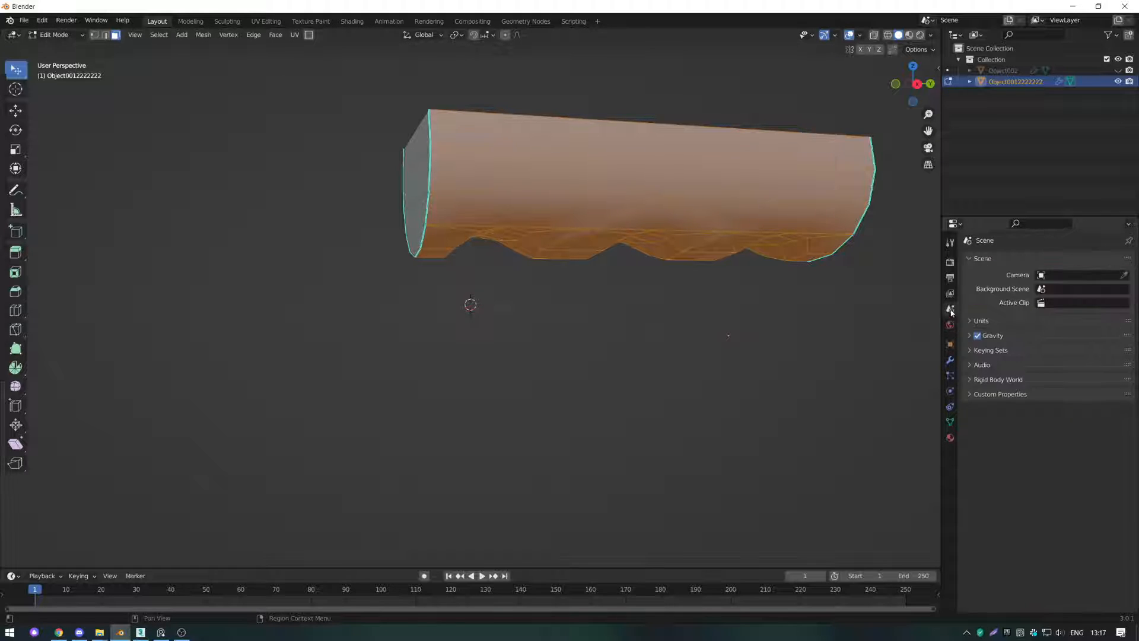
pyautogui.click(951, 294)
pyautogui.click(951, 263)
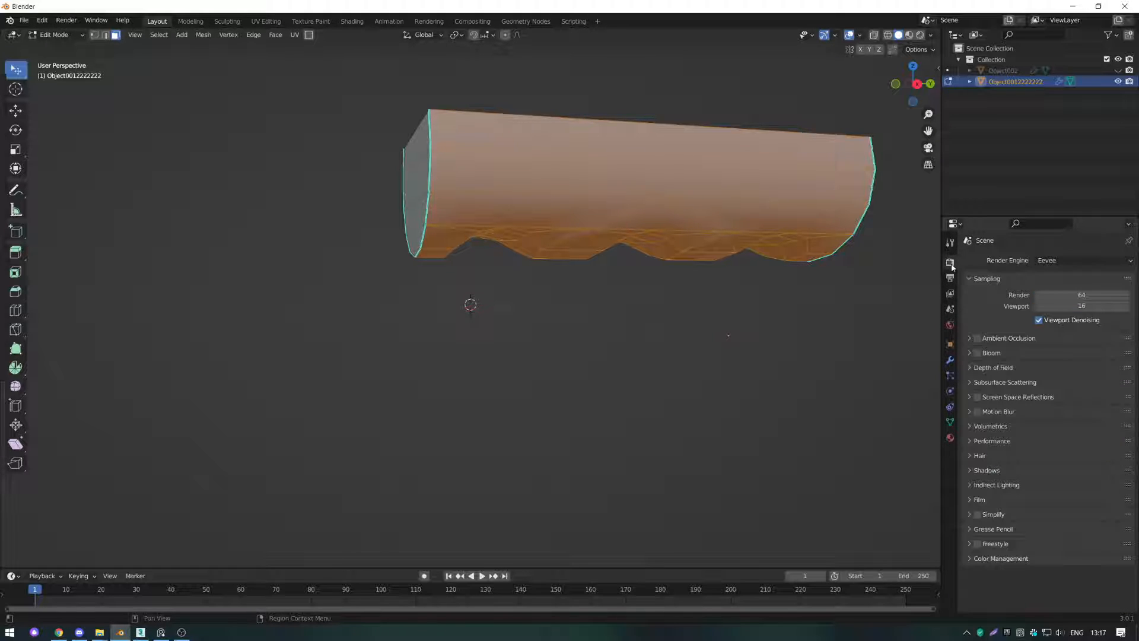
pyautogui.click(951, 344)
pyautogui.click(949, 360)
pyautogui.click(948, 389)
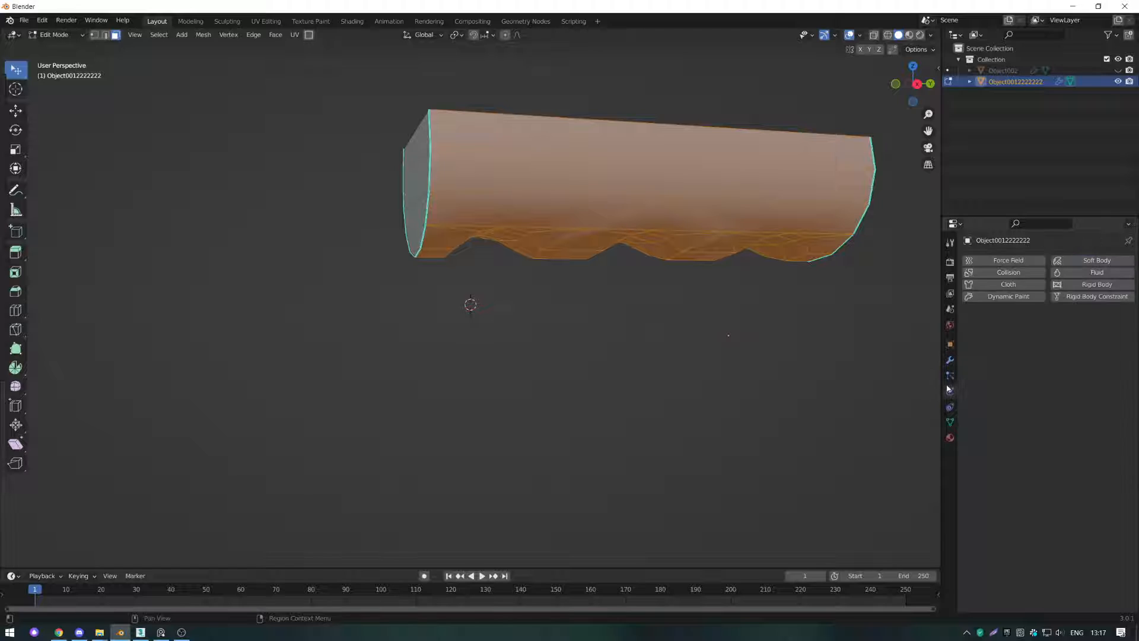
pyautogui.click(950, 407)
pyautogui.click(950, 421)
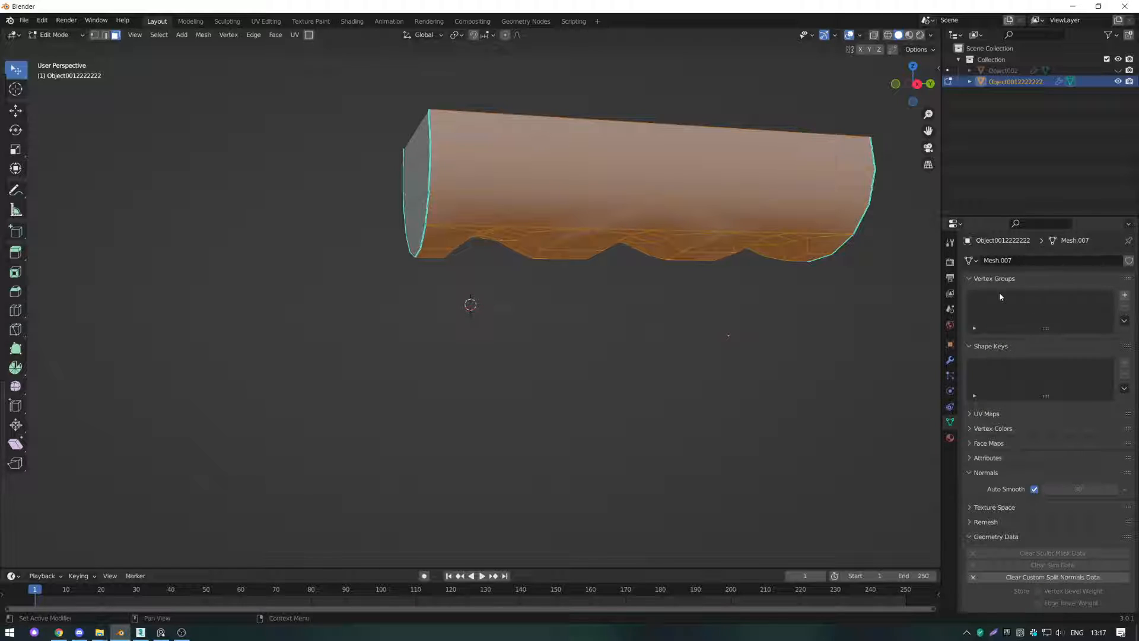
pyautogui.click(1124, 295)
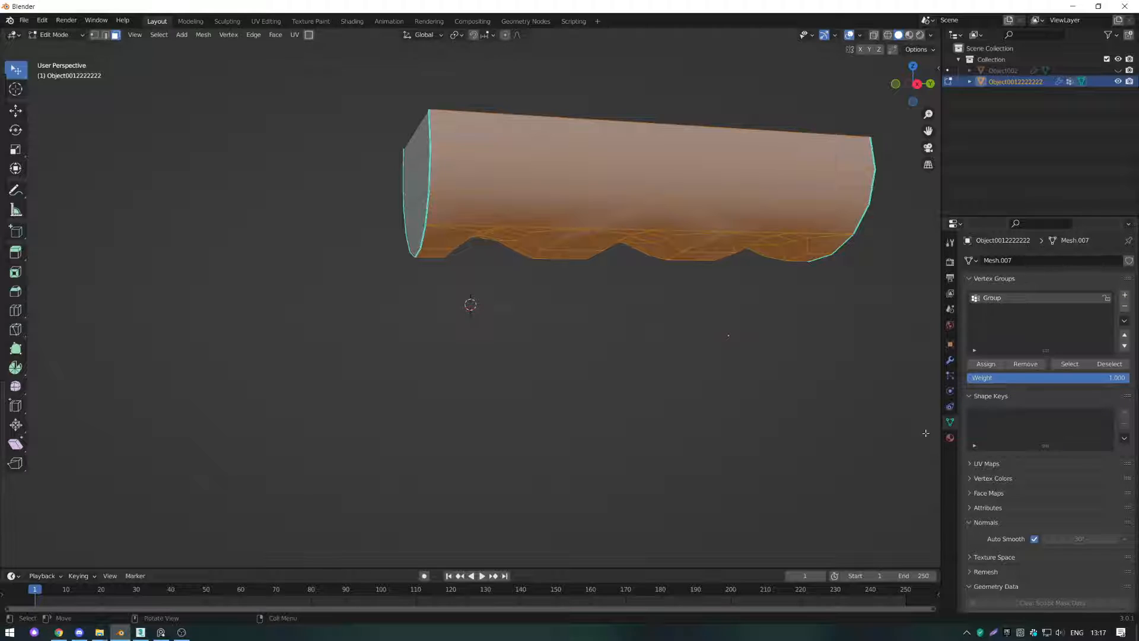
# Step: Set the Data Transfer modifier's vertex group to Group
pyautogui.click(950, 407)
pyautogui.click(950, 391)
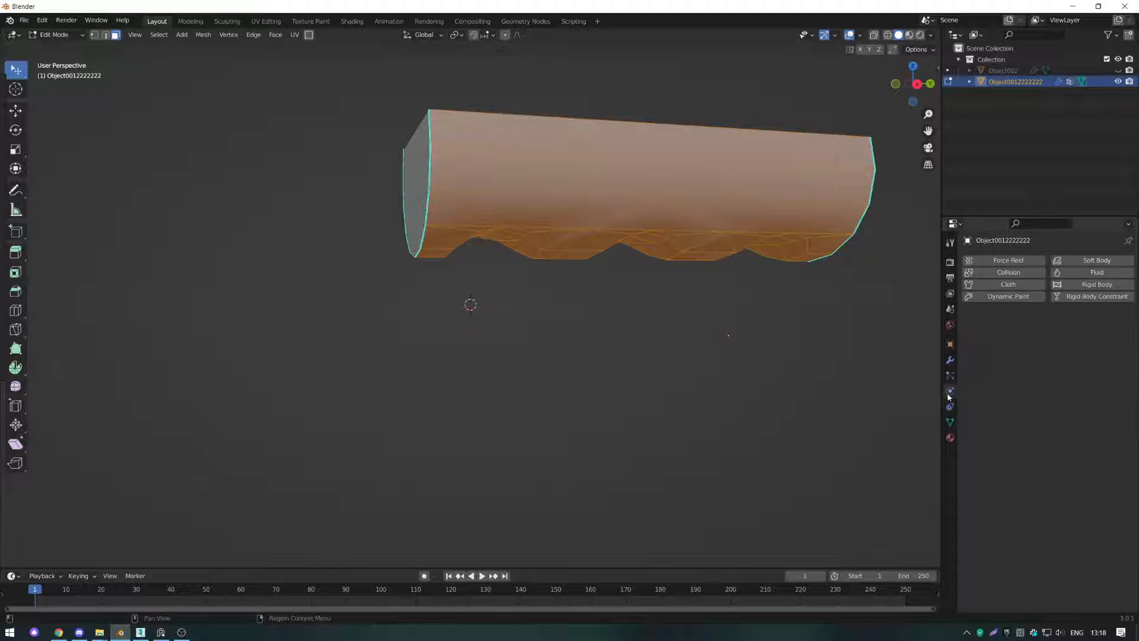
pyautogui.click(950, 376)
pyautogui.click(949, 361)
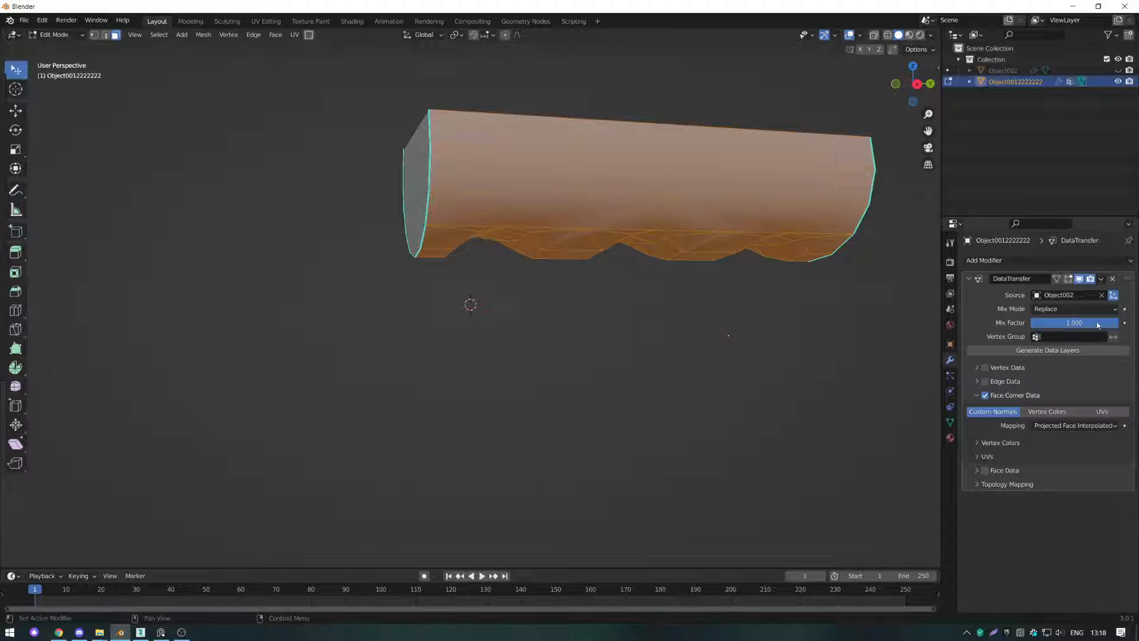
pyautogui.click(1041, 336)
pyautogui.click(1027, 354)
# Step: Deselect the faces, return to Object Mode and choose Group again as the Data Transfer modifier's vertex group
pyautogui.moveTo(723, 343)
pyautogui.mouseDown(button='middle')
pyautogui.moveTo(750, 341)
pyautogui.moveTo(725, 339)
pyautogui.mouseUp(button='middle')
pyautogui.click(722, 340)
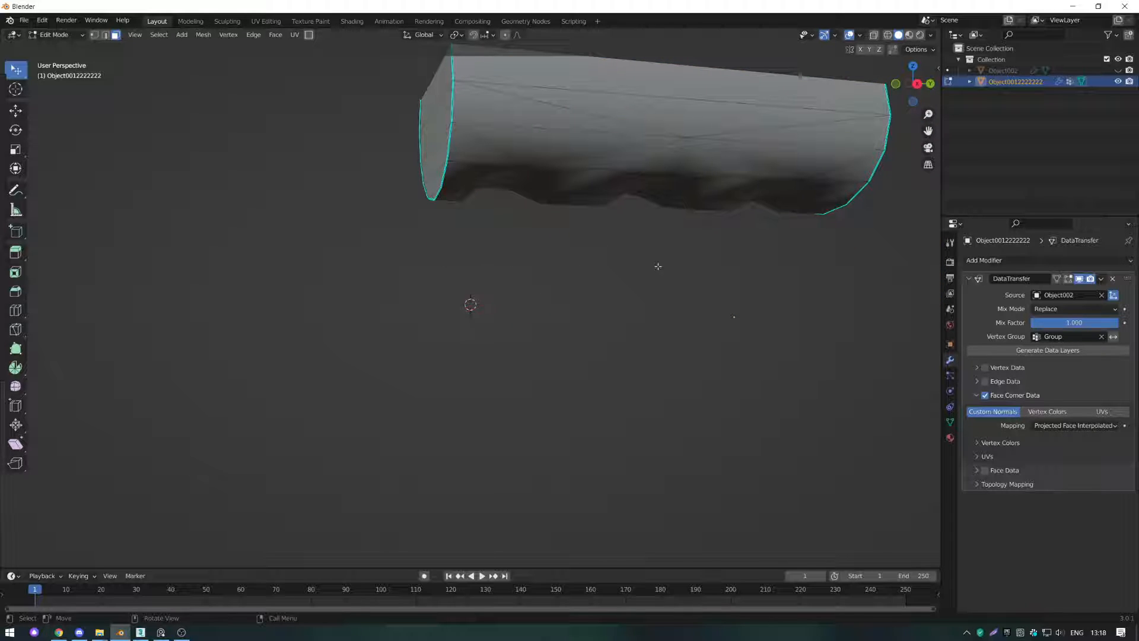
pyautogui.press('Tab')
pyautogui.moveTo(669, 272); pyautogui.dragTo(674, 270, button='middle')
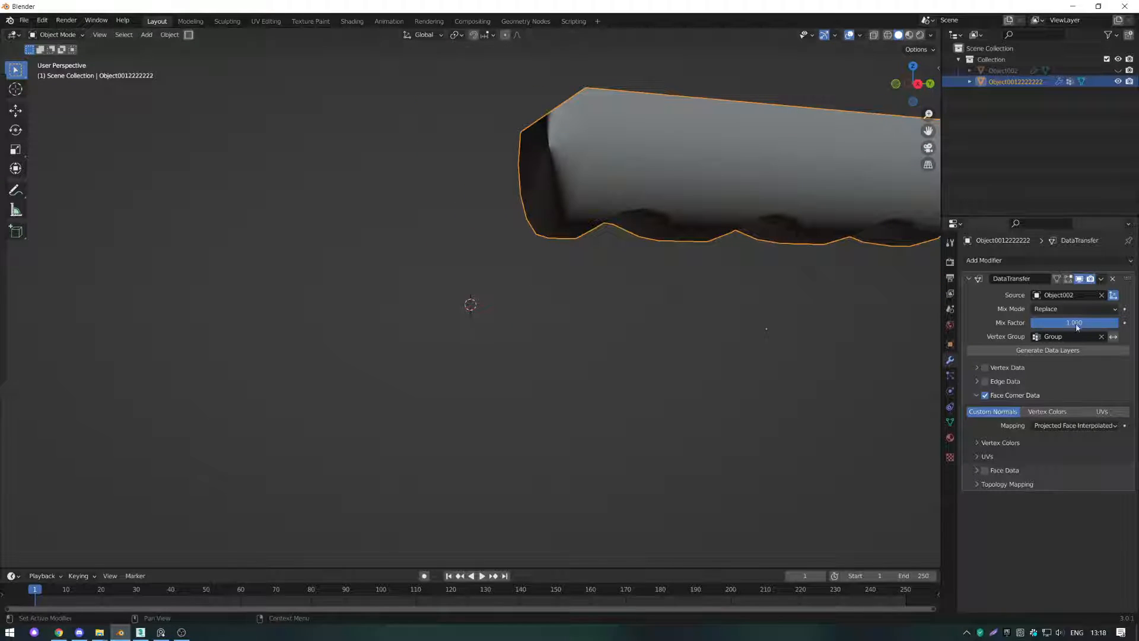
pyautogui.click(1062, 336)
pyautogui.click(1045, 354)
pyautogui.click(950, 439)
pyautogui.click(949, 457)
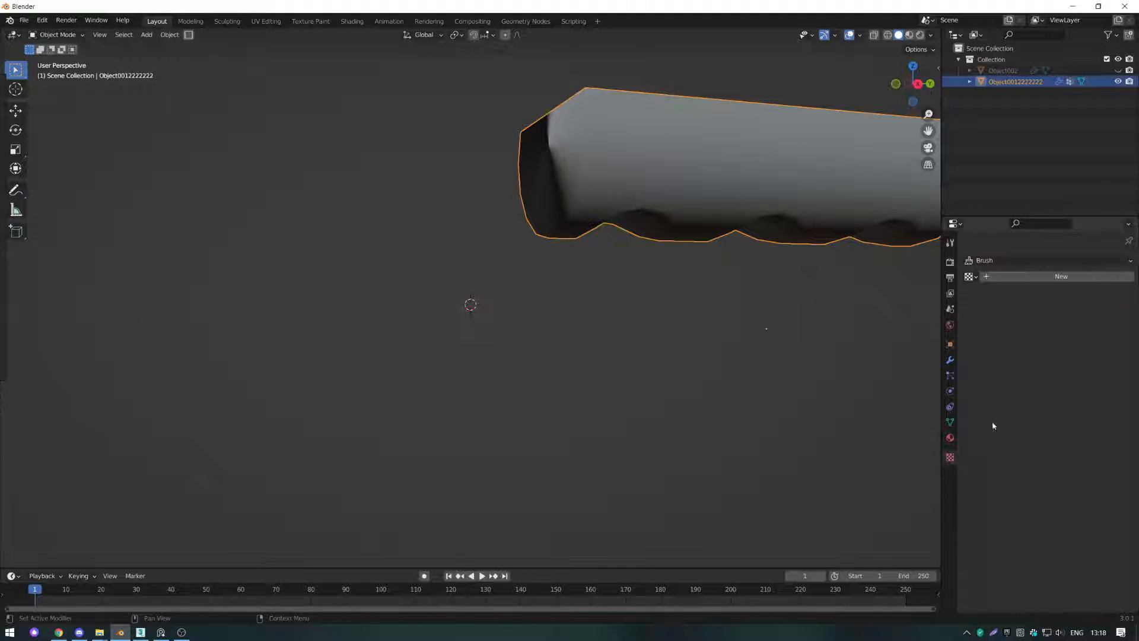
pyautogui.click(950, 422)
pyautogui.scroll(-3, 1062, 522)
pyautogui.click(1059, 549)
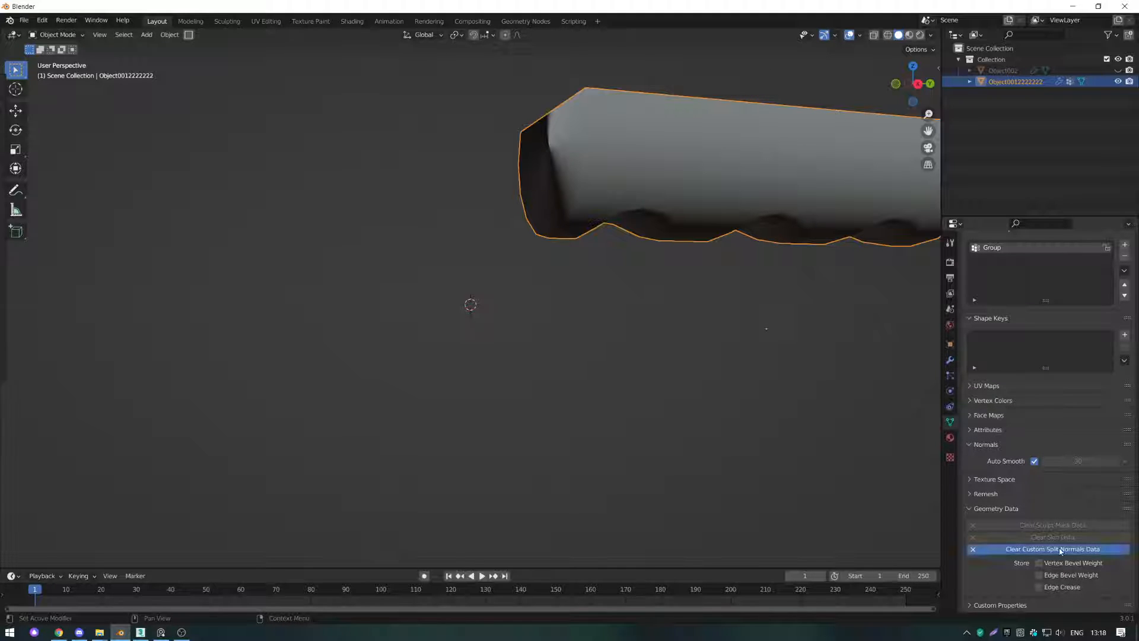
pyautogui.click(950, 397)
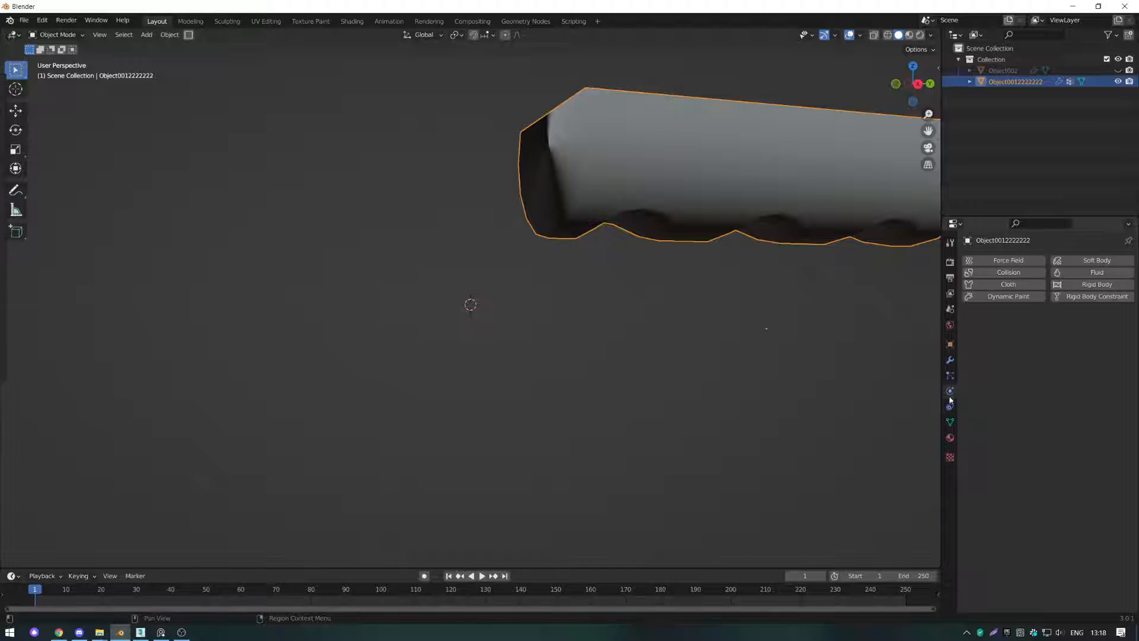
pyautogui.click(950, 376)
pyautogui.click(949, 360)
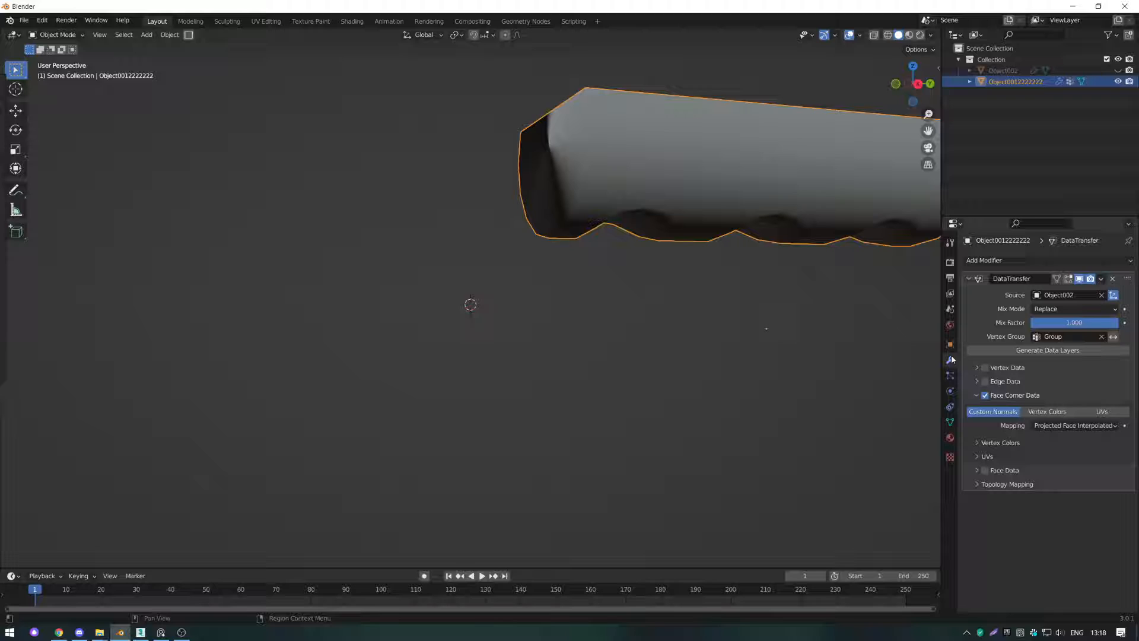
pyautogui.click(1112, 279)
pyautogui.click(1009, 261)
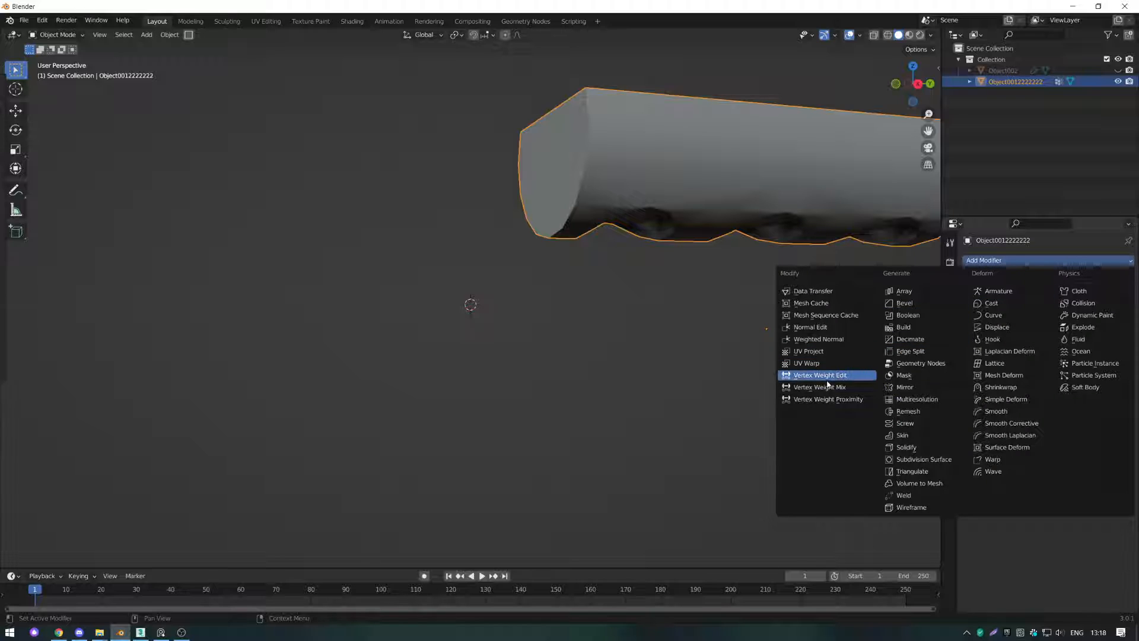
pyautogui.click(811, 293)
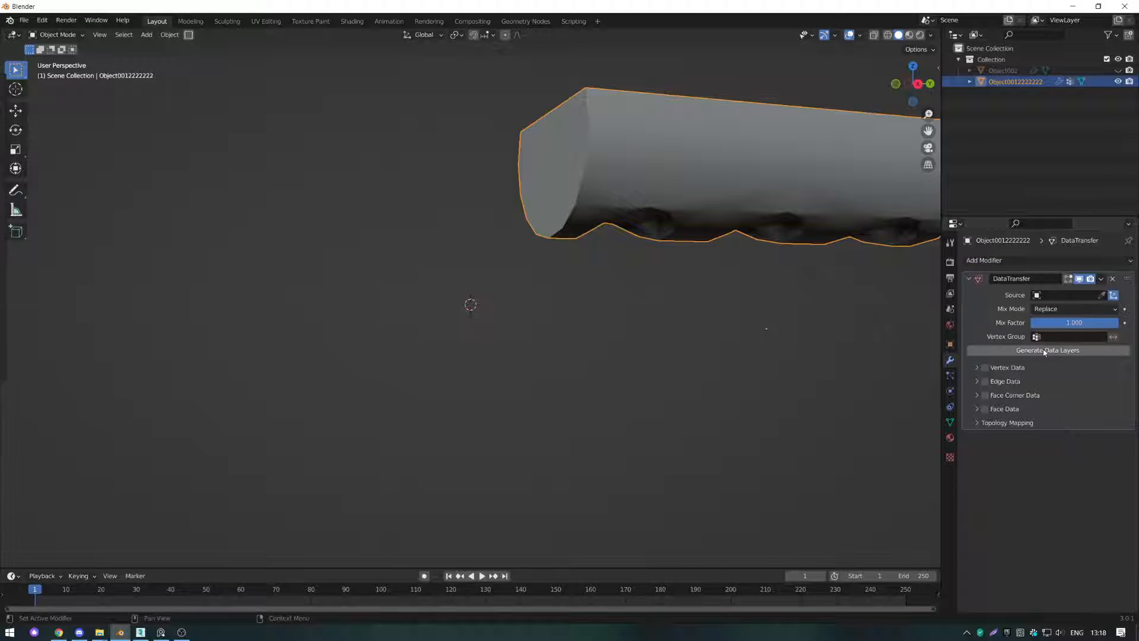
# Step: Set the new modifier to transfer face corner Custom Normals from Object002, using Projected Face Interpolated mapping and vertex group Group
pyautogui.click(977, 396)
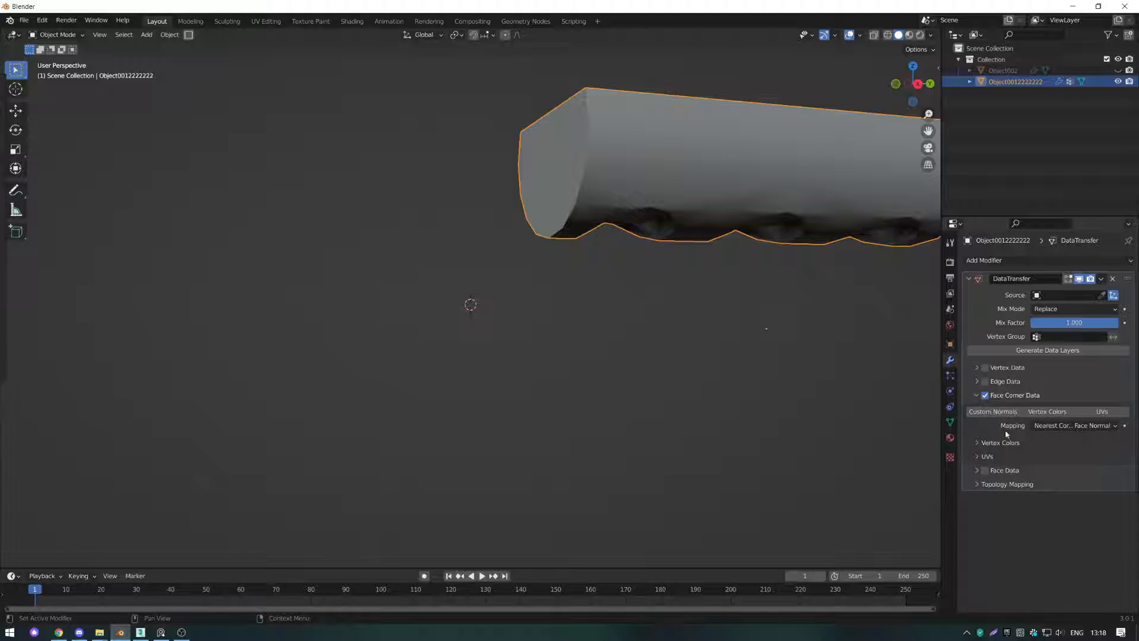
pyautogui.click(1061, 426)
pyautogui.click(995, 498)
pyautogui.click(1091, 336)
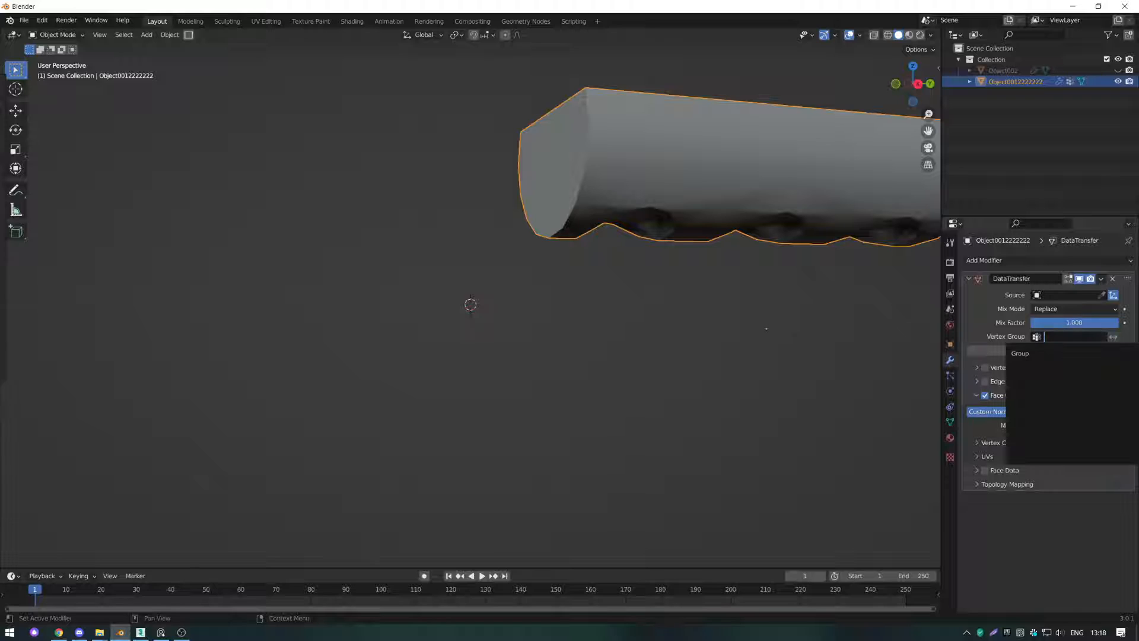
pyautogui.click(1037, 352)
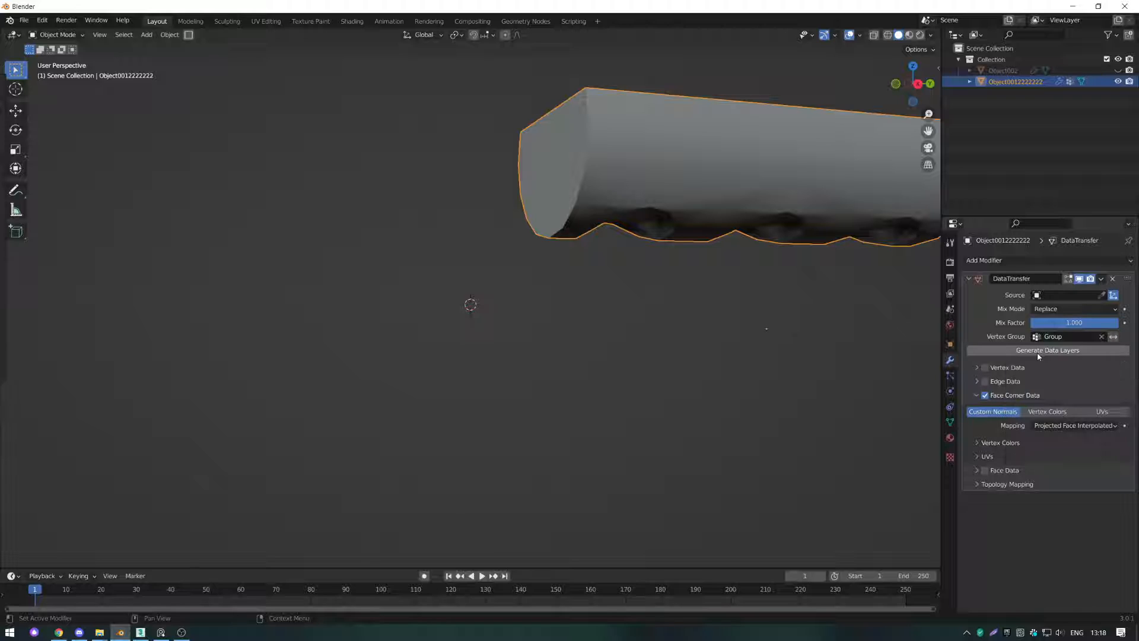
pyautogui.click(1064, 294)
pyautogui.click(1062, 312)
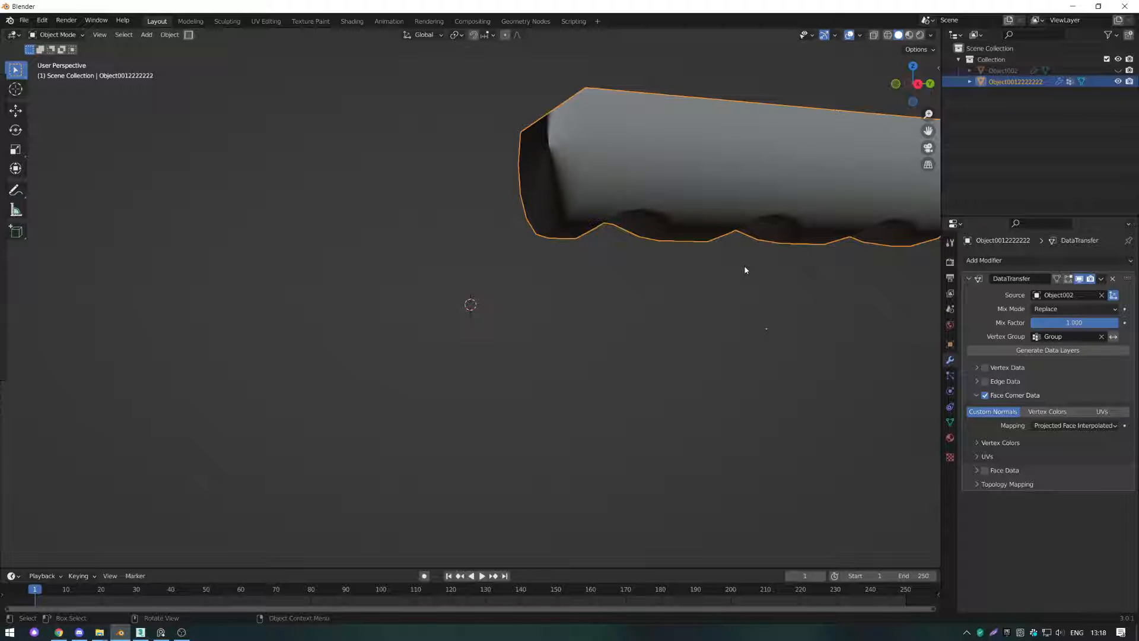
pyautogui.moveTo(746, 270); pyautogui.dragTo(742, 270, button='middle')
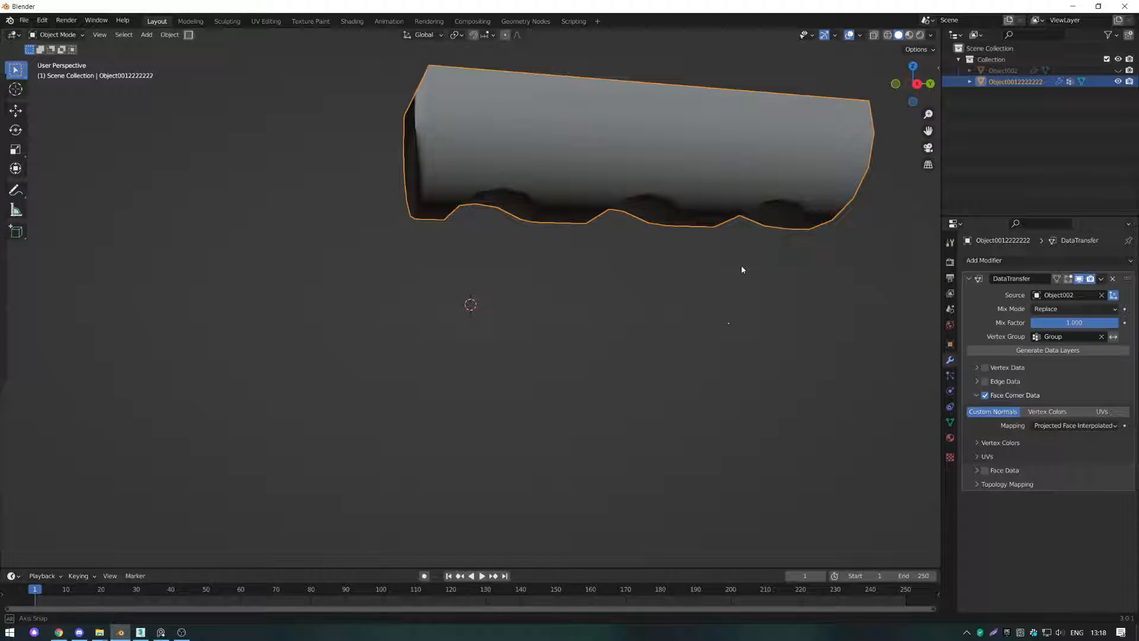
pyautogui.moveTo(743, 225)
pyautogui.mouseDown(button='middle')
pyautogui.moveTo(754, 223)
pyautogui.moveTo(743, 229)
pyautogui.mouseUp(button='middle')
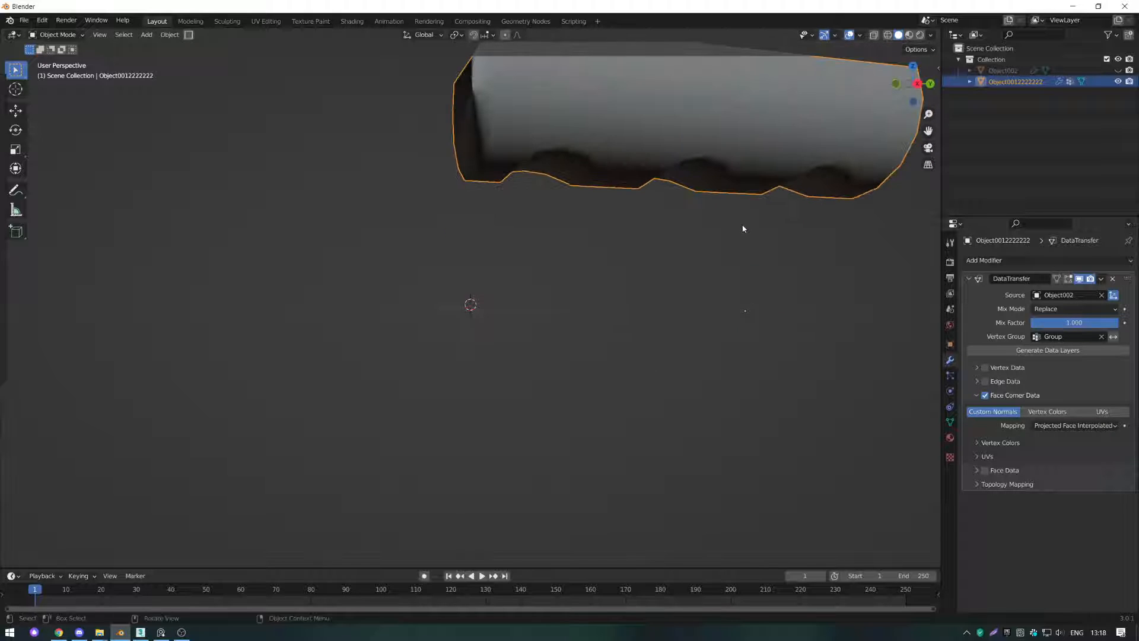
# Step: Export the selected object as FBX, overwriting untitled.fbx on the Desktop
pyautogui.click(23, 20)
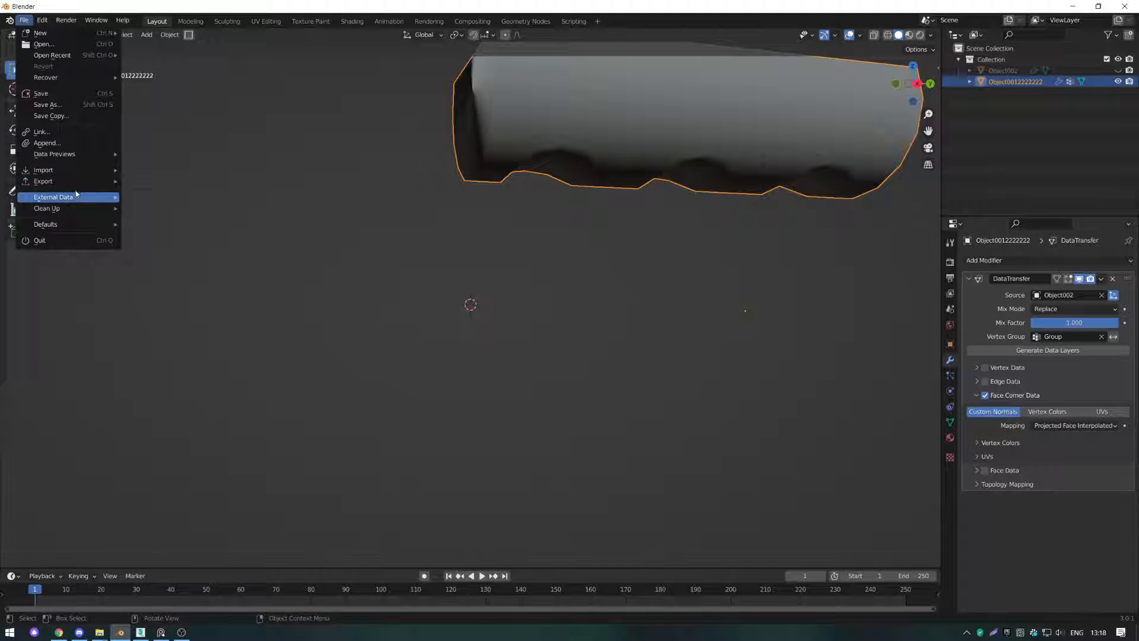
pyautogui.moveTo(71, 181)
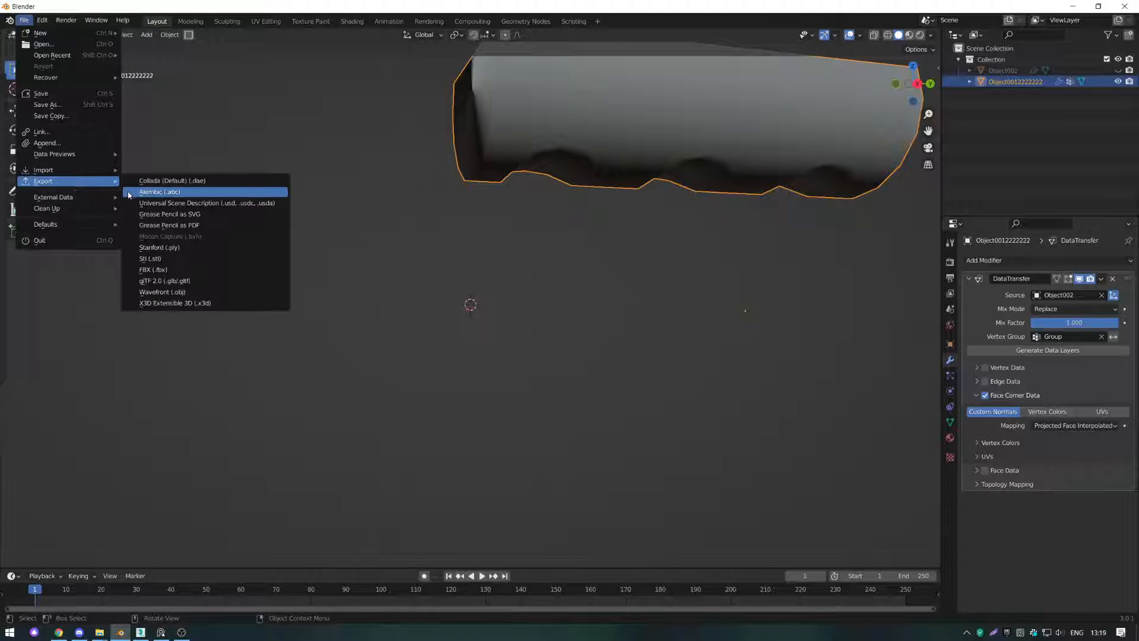
pyautogui.click(178, 270)
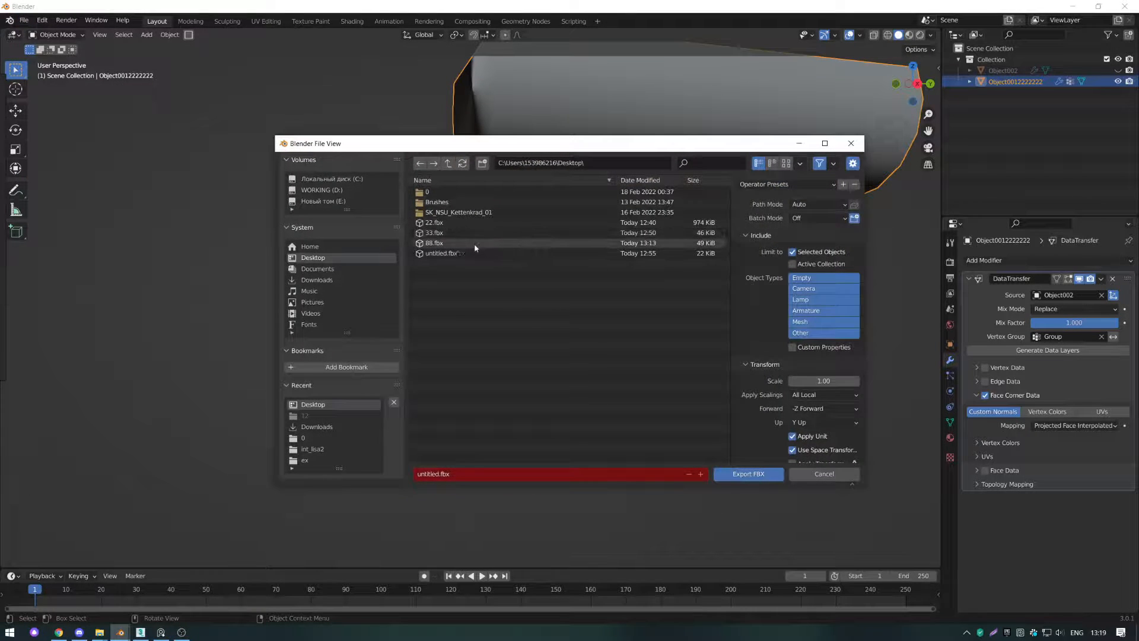
pyautogui.doubleClick(439, 255)
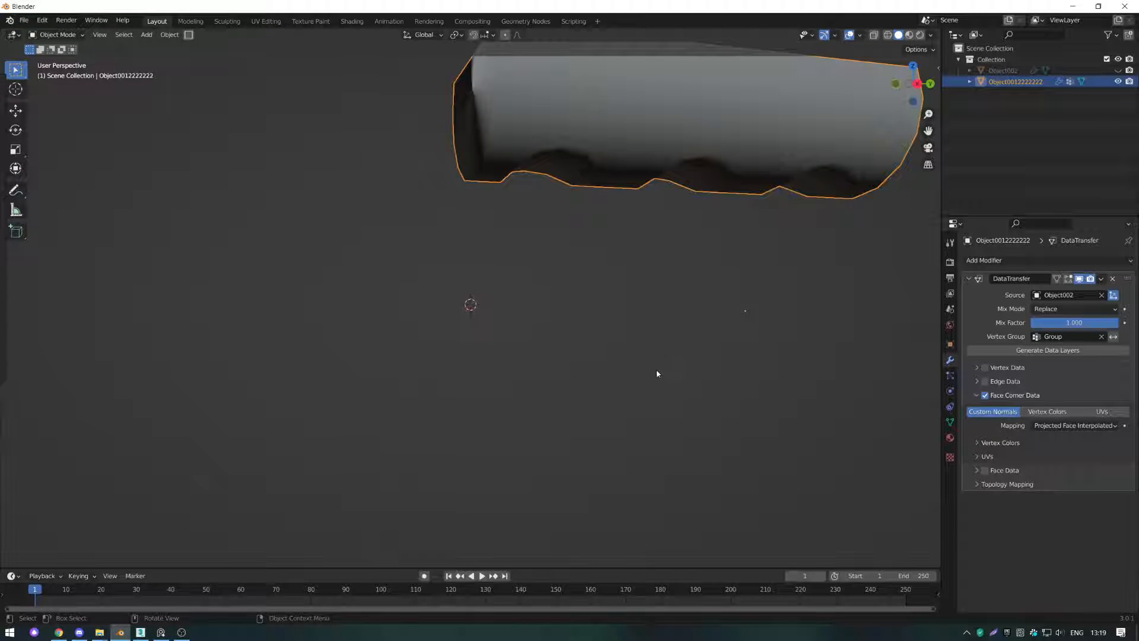
pyautogui.click(977, 262)
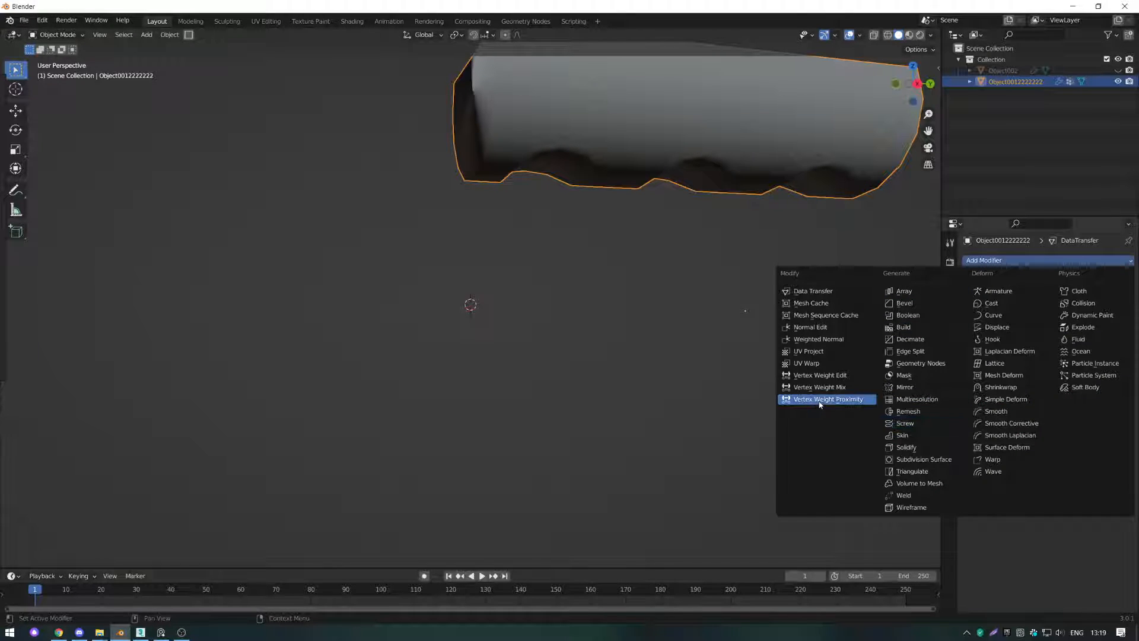
pyautogui.click(907, 472)
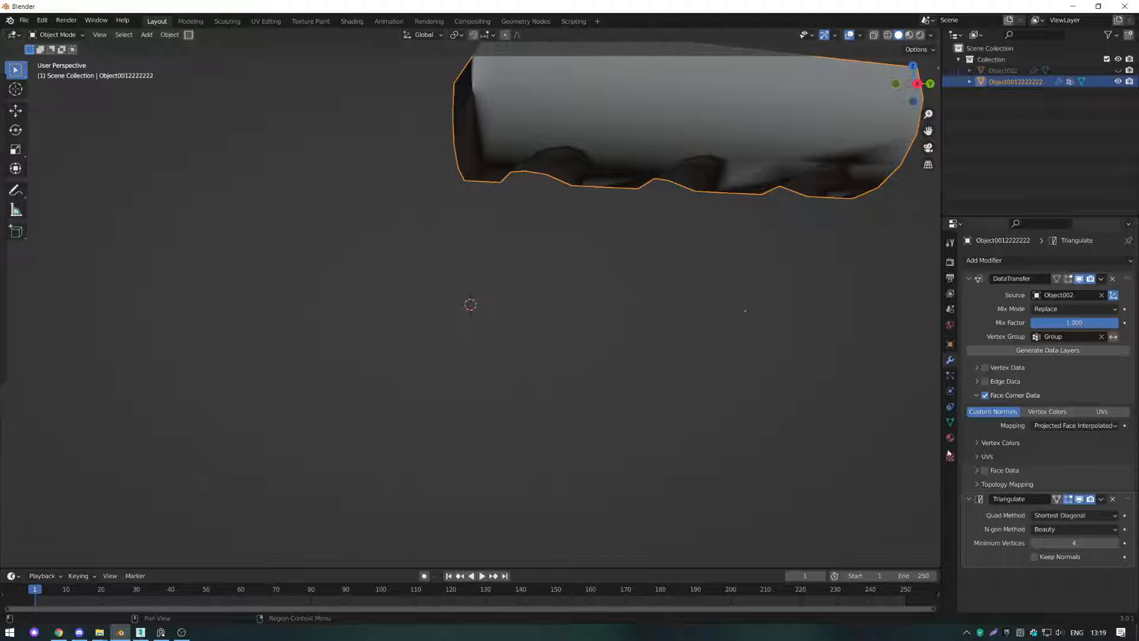
pyautogui.click(1035, 556)
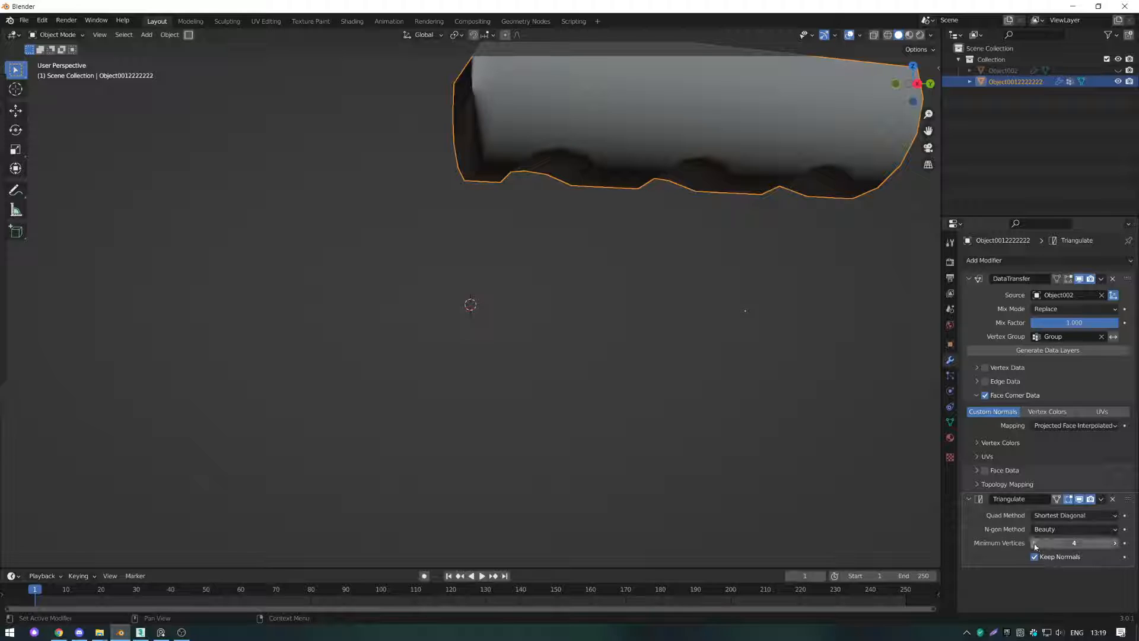
pyautogui.click(1035, 546)
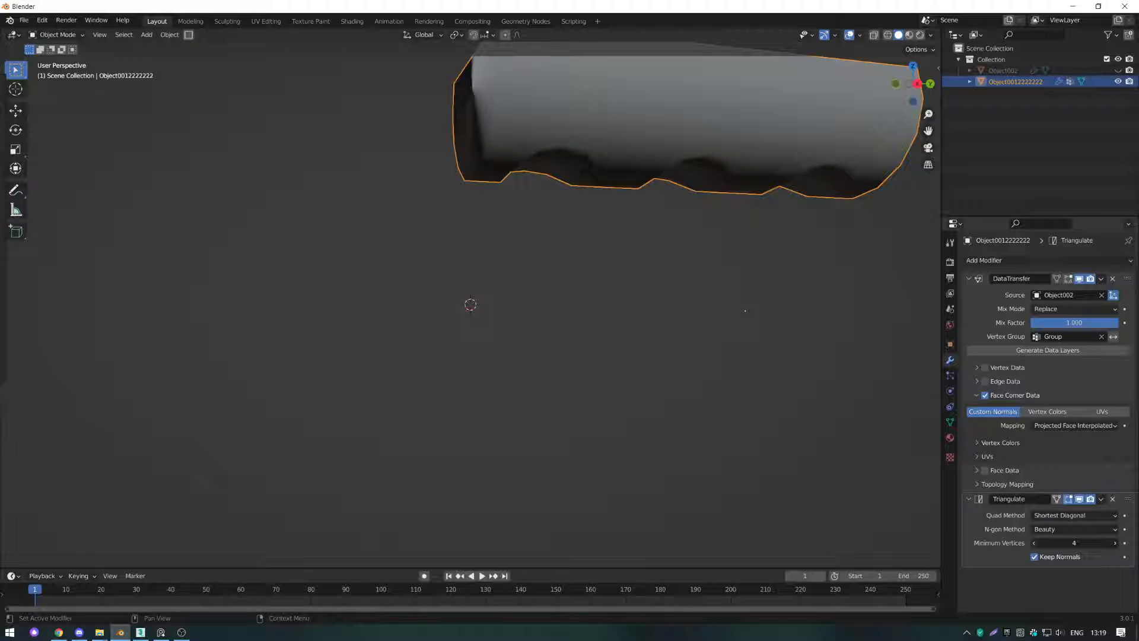
pyautogui.click(1114, 543)
# Step: Export the selected object with its modifiers as FBX, overwriting untitled.fbx on the Desktop
pyautogui.click(23, 20)
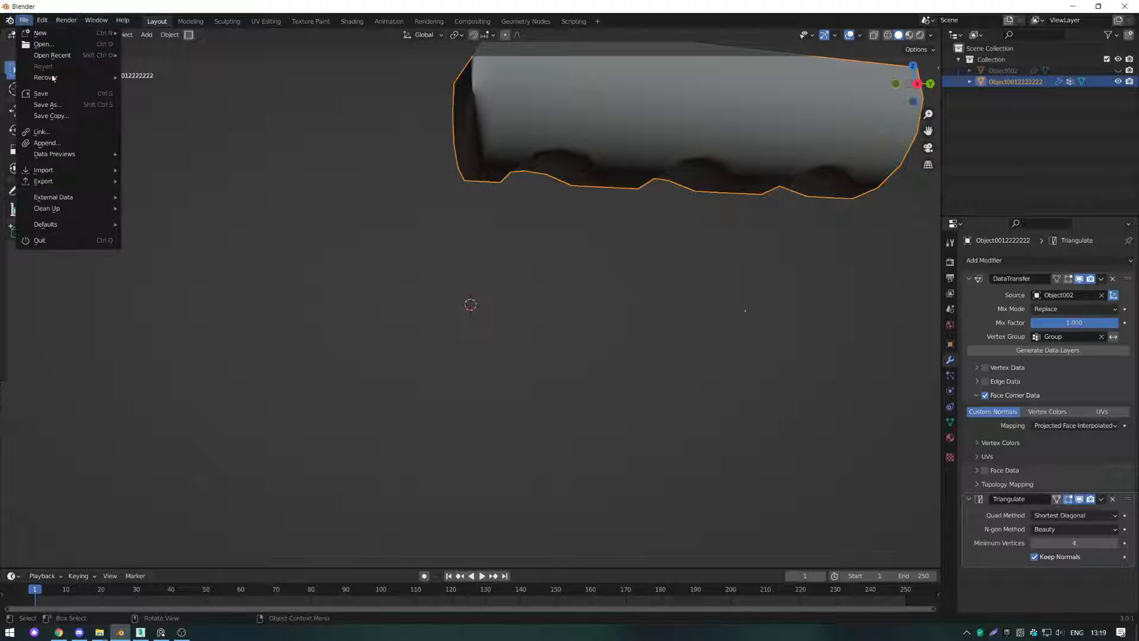
pyautogui.moveTo(84, 184)
pyautogui.click(172, 274)
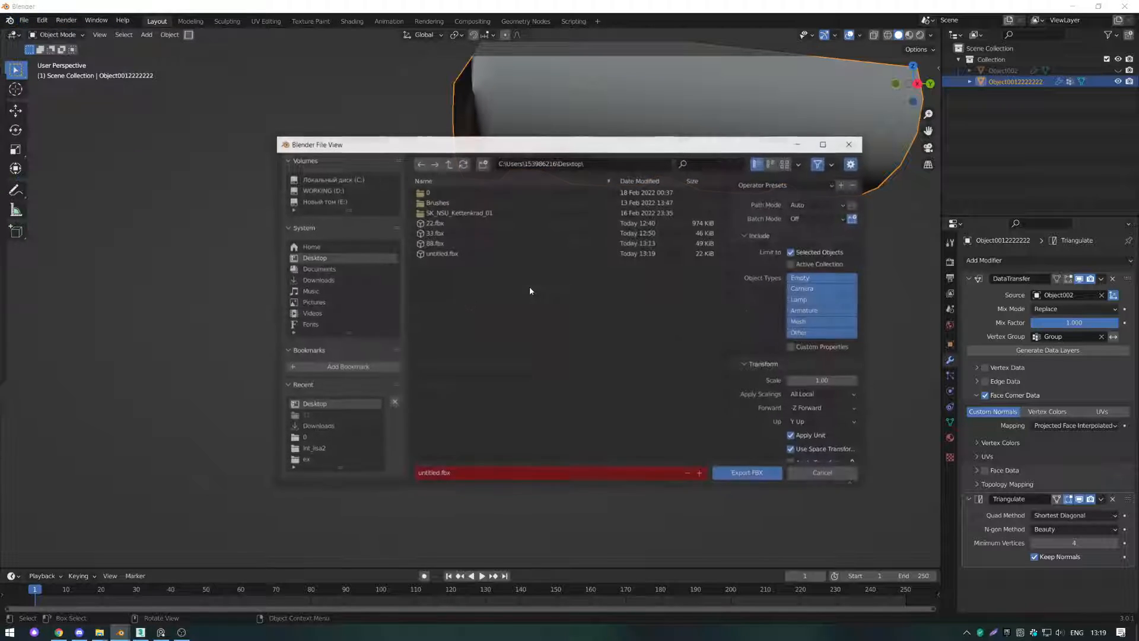
pyautogui.doubleClick(432, 255)
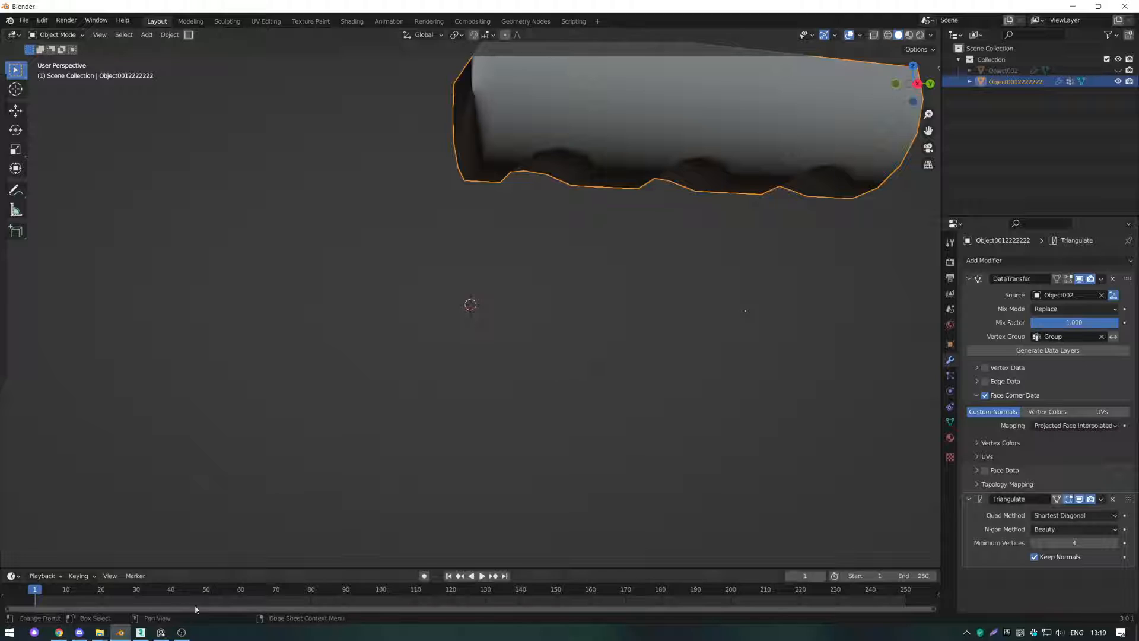
# Step: Switch to 3ds Max and delete Object001, the half-cylinder with the wavy cutouts
pyautogui.click(143, 633)
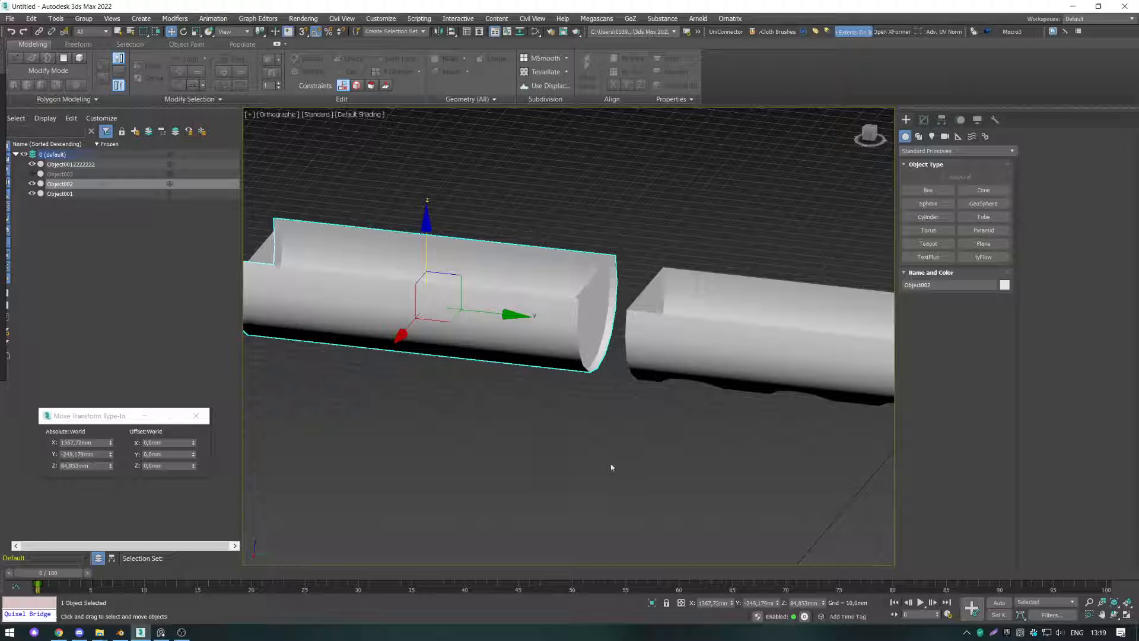
pyautogui.click(691, 346)
pyautogui.scroll(-5, 742, 341)
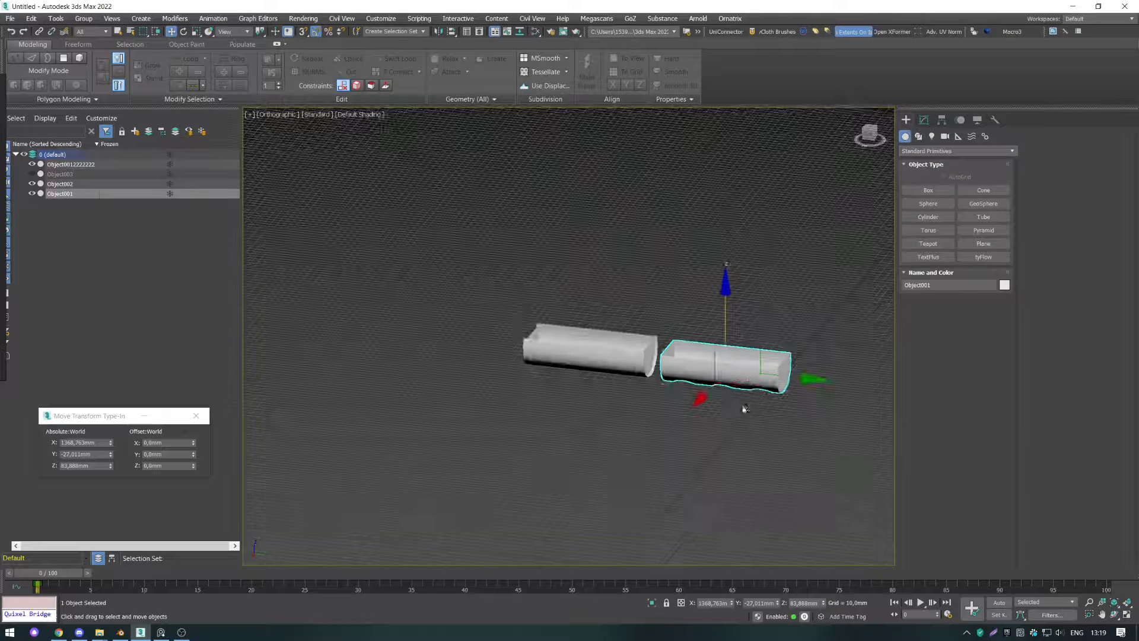
pyautogui.press('Delete')
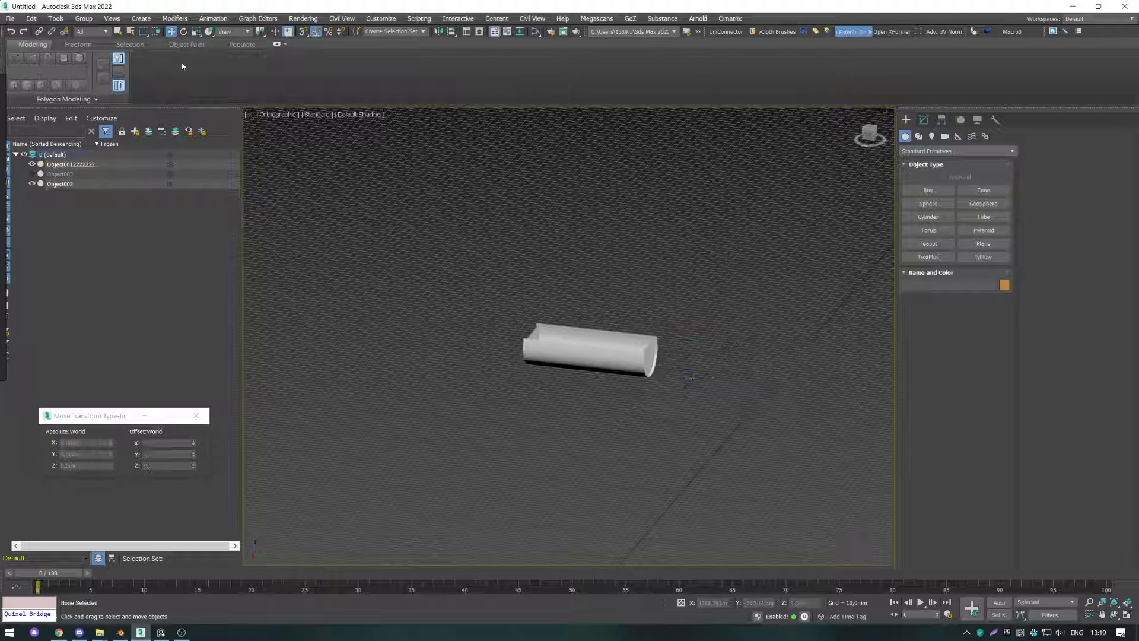
# Step: Import the exported untitled.fbx using the Add and update animation file content option
pyautogui.click(9, 19)
pyautogui.moveTo(59, 155)
pyautogui.click(156, 155)
pyautogui.doubleClick(626, 163)
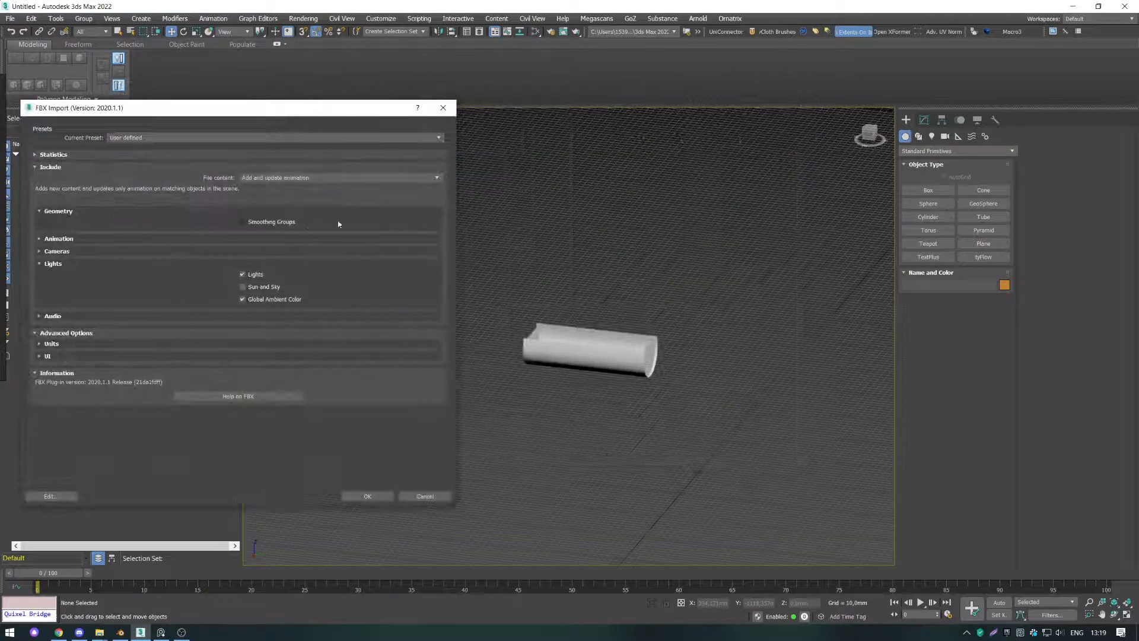
pyautogui.click(367, 496)
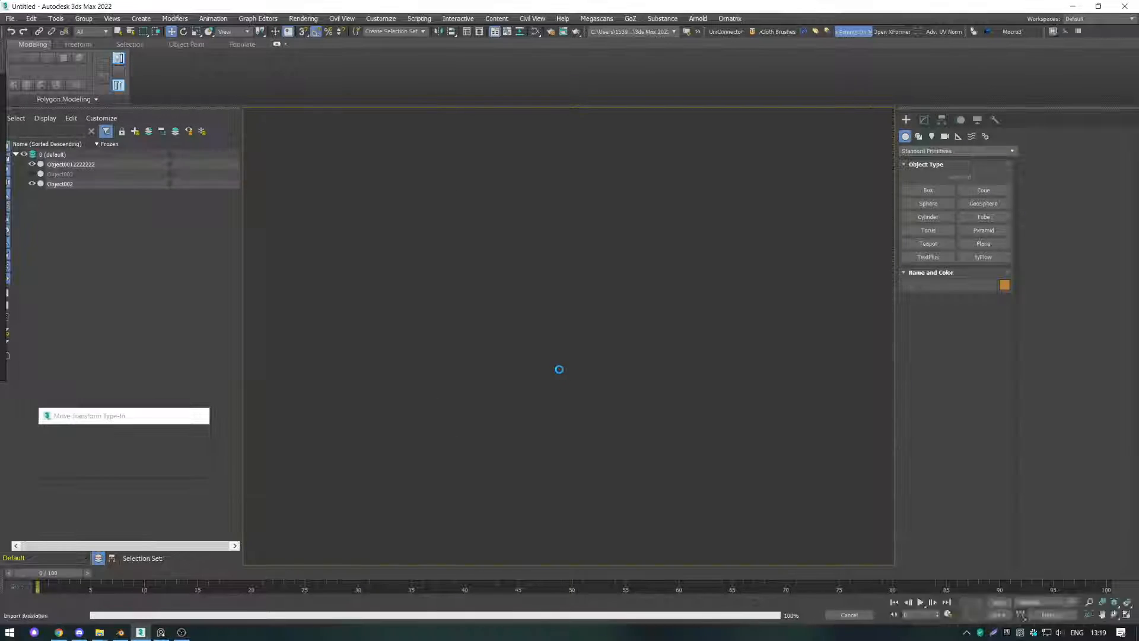
pyautogui.keyDown('alt'); pyautogui.moveTo(546, 406); pyautogui.dragTo(557, 397, button='middle'); pyautogui.keyUp('alt')
pyautogui.scroll(10, 606, 289)
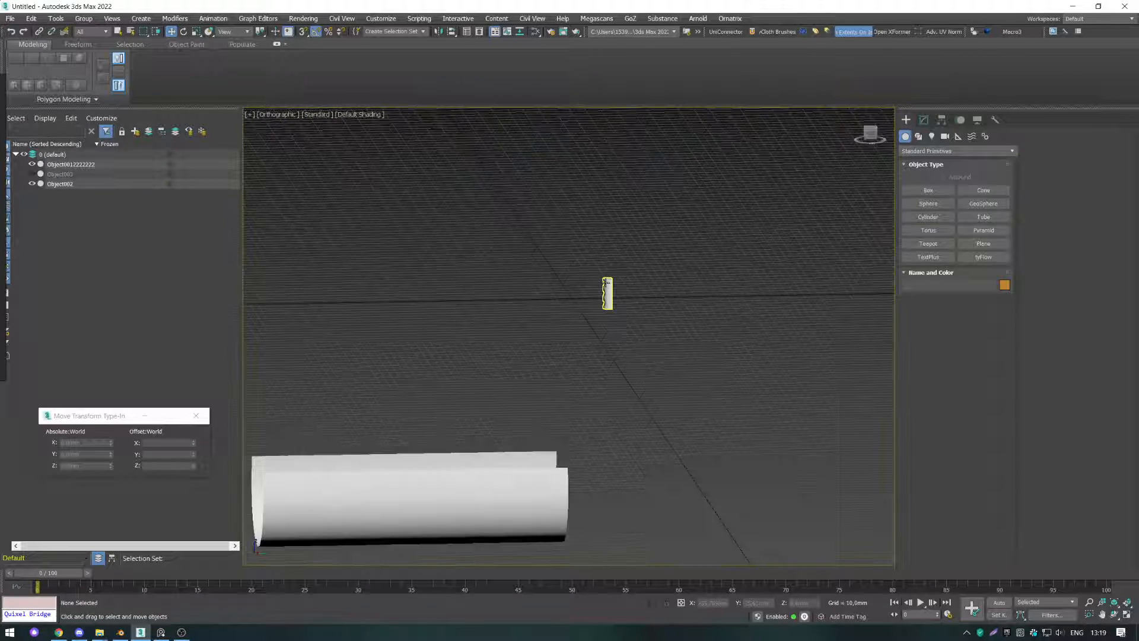
pyautogui.click(611, 314)
pyautogui.keyDown('alt'); pyautogui.moveTo(611, 329); pyautogui.dragTo(627, 351, button='middle'); pyautogui.keyUp('alt')
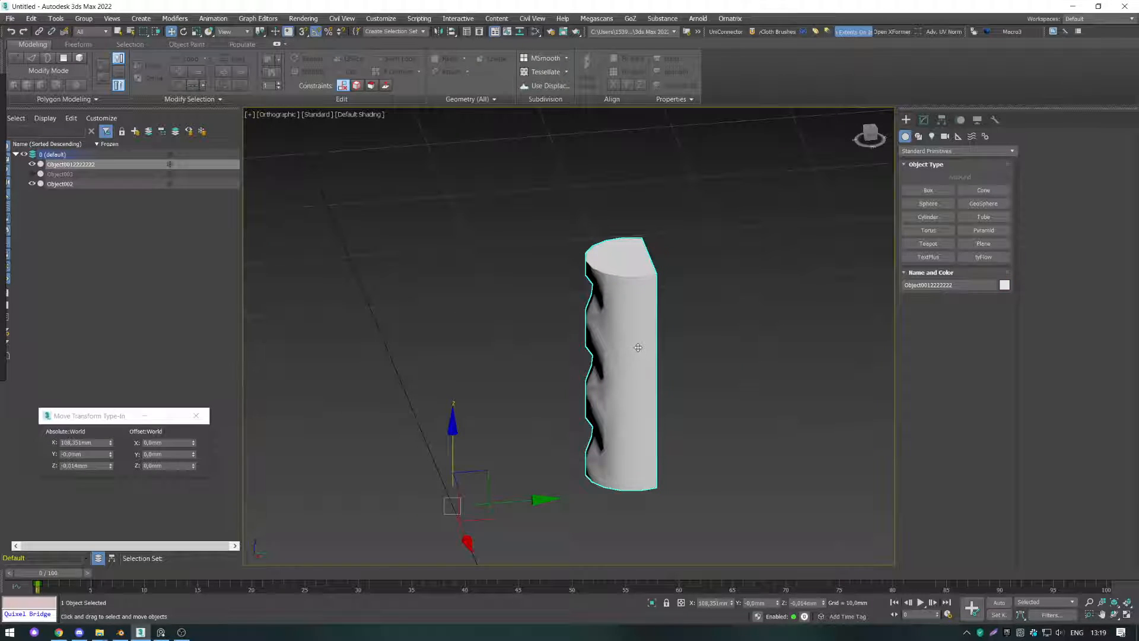
pyautogui.press('Delete')
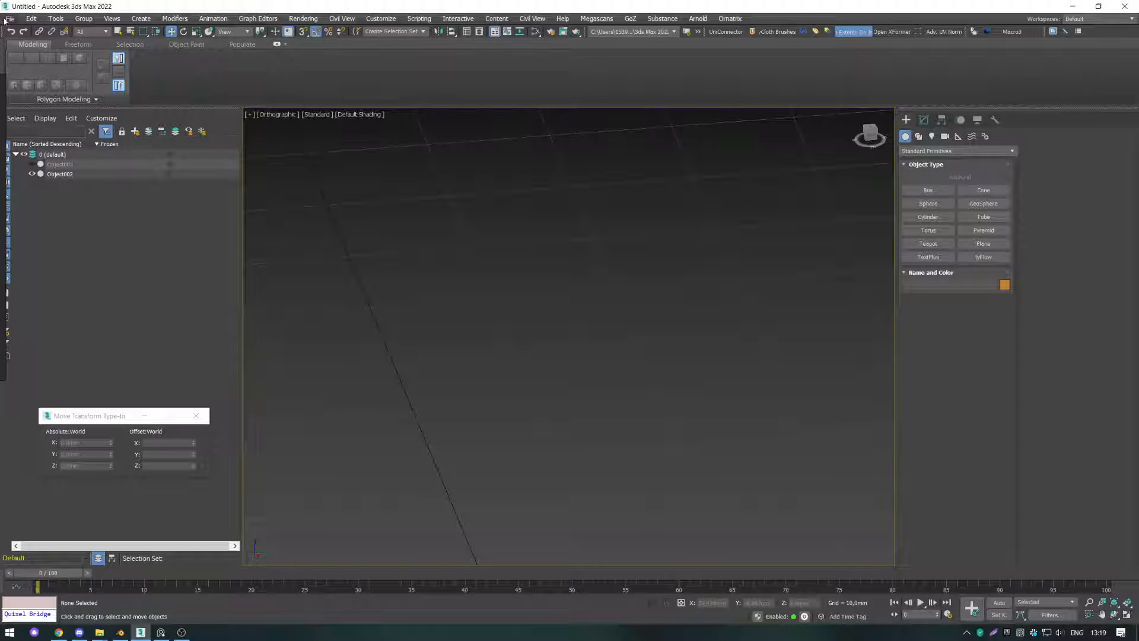
pyautogui.click(10, 19)
pyautogui.moveTo(70, 162)
pyautogui.click(139, 159)
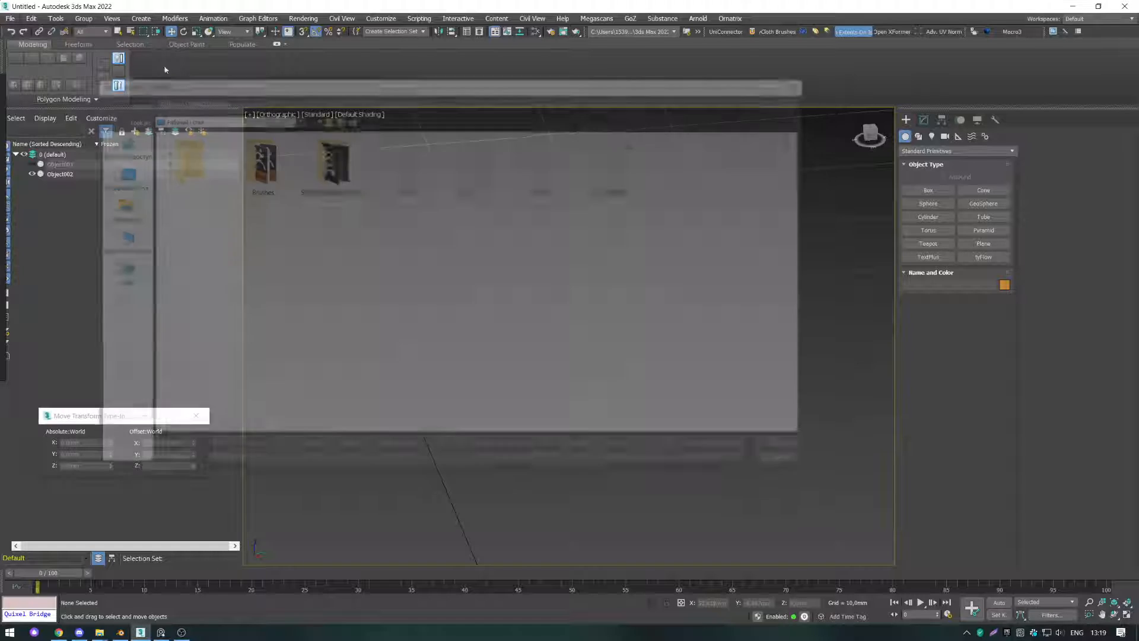
pyautogui.doubleClick(623, 172)
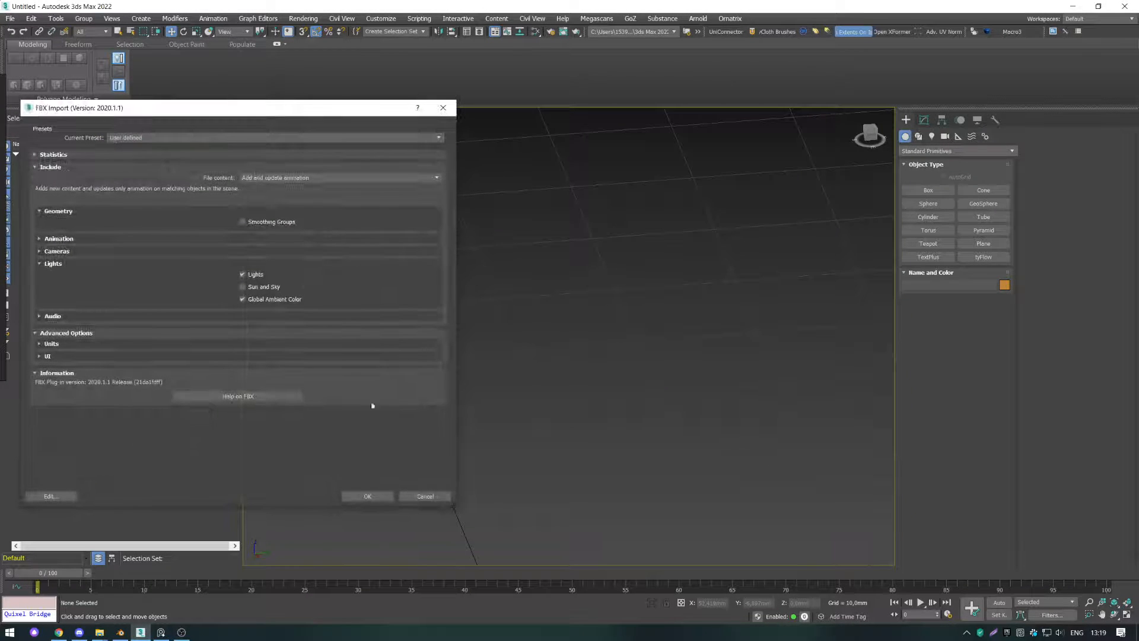
pyautogui.click(368, 496)
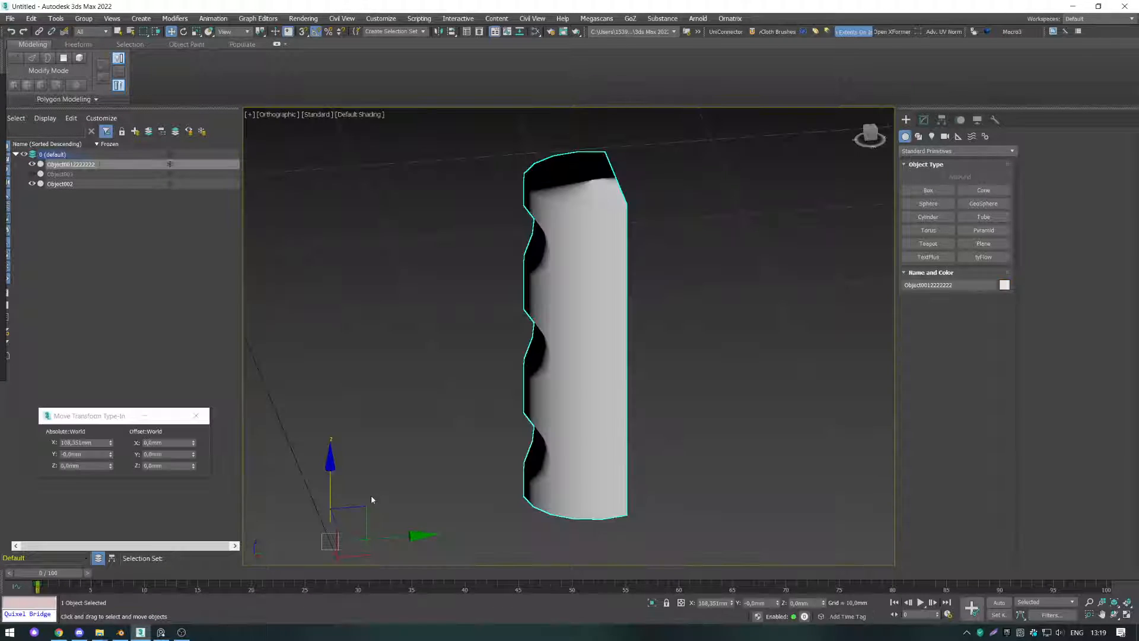
# Step: Display edged faces on the imported half-cylinder, inspect its triangles and convert it to Editable Poly
pyautogui.moveTo(613, 373)
pyautogui.keyDown('alt'); pyautogui.mouseDown(button='middle')
pyautogui.moveTo(636, 360)
pyautogui.moveTo(597, 382)
pyautogui.moveTo(759, 394)
pyautogui.moveTo(699, 394)
pyautogui.moveTo(599, 190)
pyautogui.moveTo(578, 208)
pyautogui.moveTo(567, 194)
pyautogui.moveTo(622, 219)
pyautogui.mouseUp(button='middle'); pyautogui.keyUp('alt')
pyautogui.press('4')
pyautogui.click(586, 216)
pyautogui.press('F4')
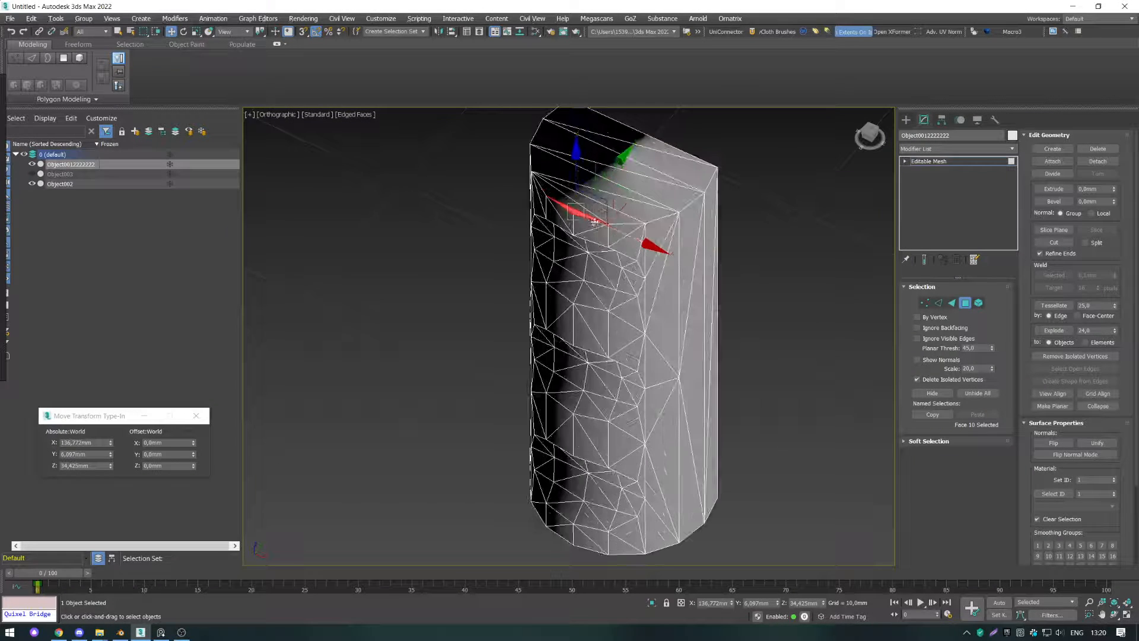
pyautogui.press('2')
pyautogui.rightClick(705, 254)
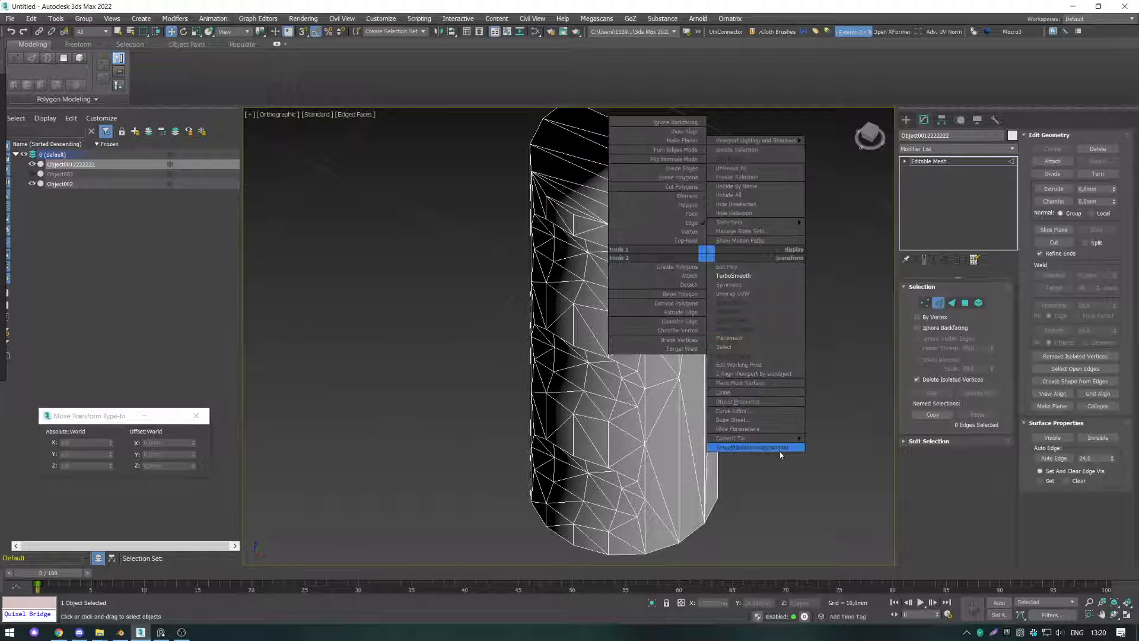
pyautogui.moveTo(771, 438)
pyautogui.click(838, 447)
# Step: Select all polygons of both flat end caps, using By Angle selection with a 45 threshold
pyautogui.press('4')
pyautogui.click(656, 191)
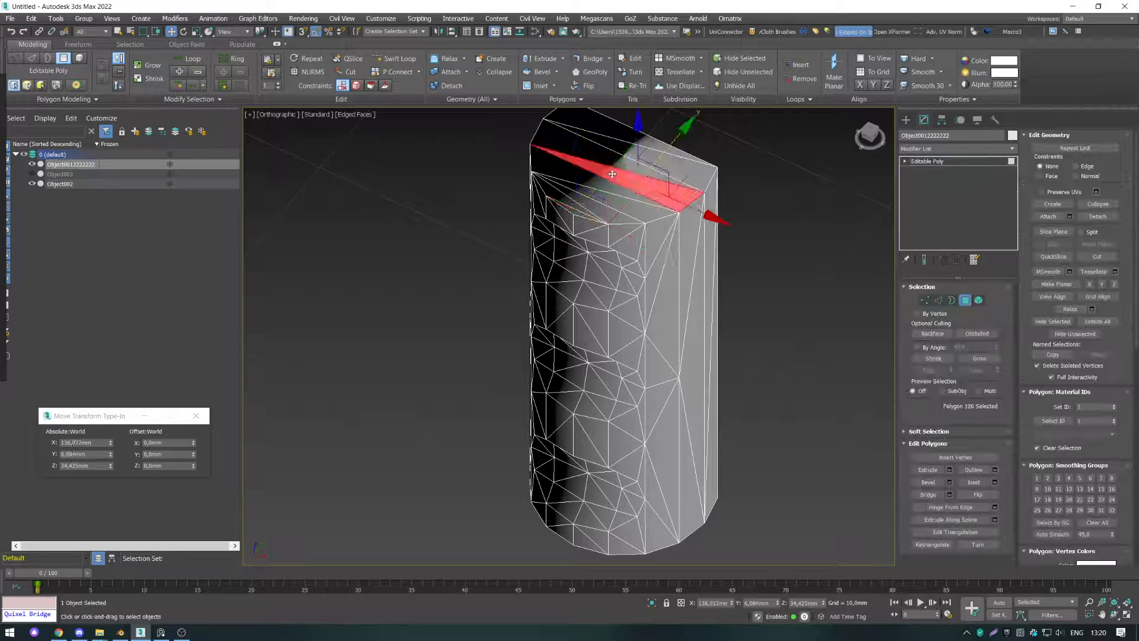
pyautogui.keyDown('alt'); pyautogui.moveTo(655, 191); pyautogui.dragTo(627, 126, button='middle'); pyautogui.keyUp('alt')
pyautogui.click(934, 348)
pyautogui.click(643, 173)
pyautogui.scroll(-3, 643, 174)
pyautogui.keyDown('ctrl'); pyautogui.click(628, 356); pyautogui.keyUp('ctrl')
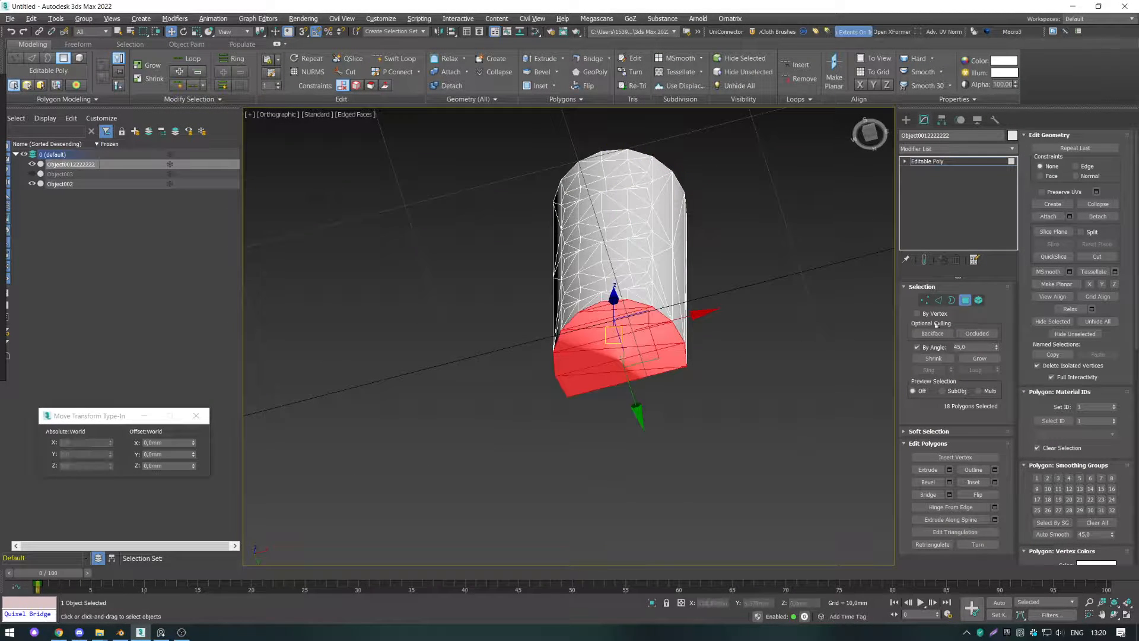
# Step: Check the end caps' border edges, return to the polygon selection and detach the caps as a separate object
pyautogui.keyDown('ctrl'); pyautogui.keyDown('shift'); pyautogui.click(939, 302); pyautogui.keyUp('shift'); pyautogui.keyUp('ctrl')
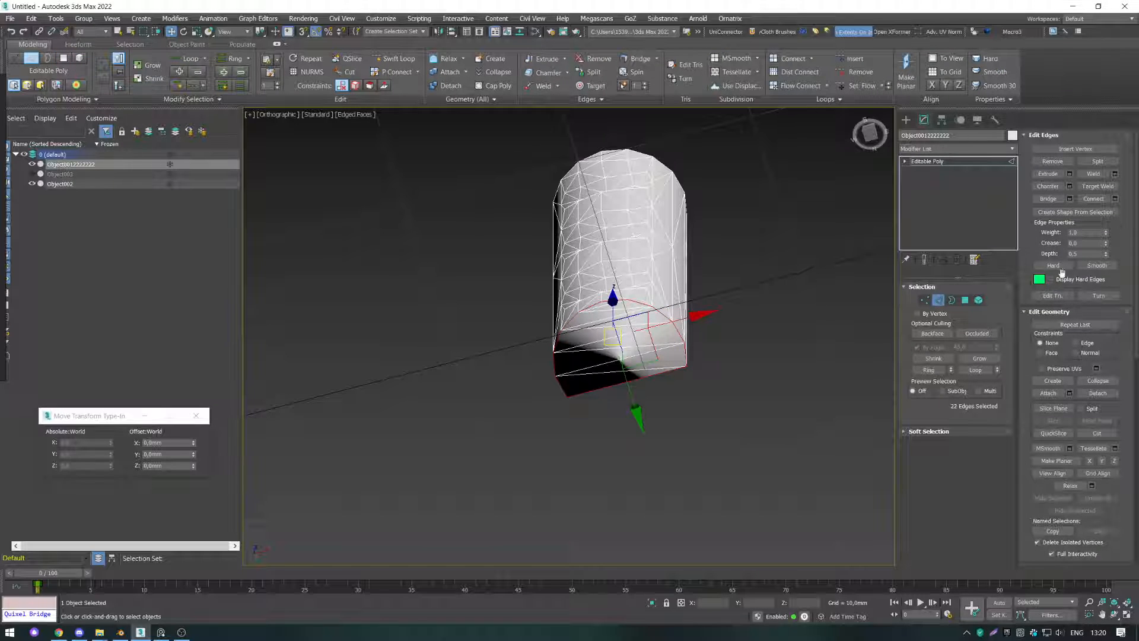
pyautogui.click(967, 300)
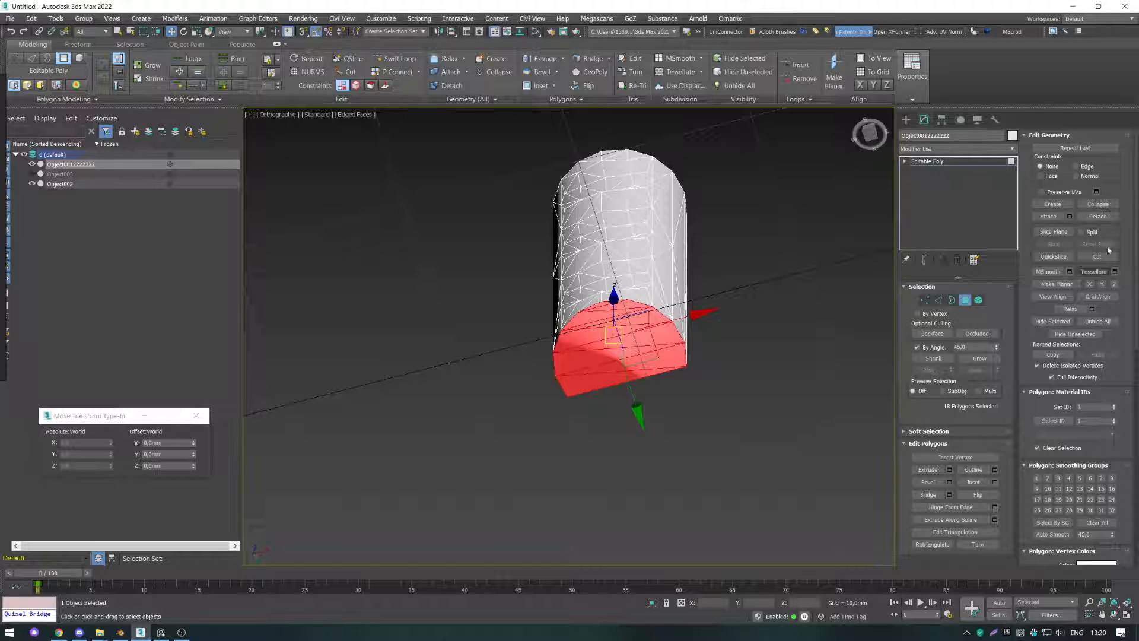
pyautogui.click(1098, 216)
pyautogui.click(623, 322)
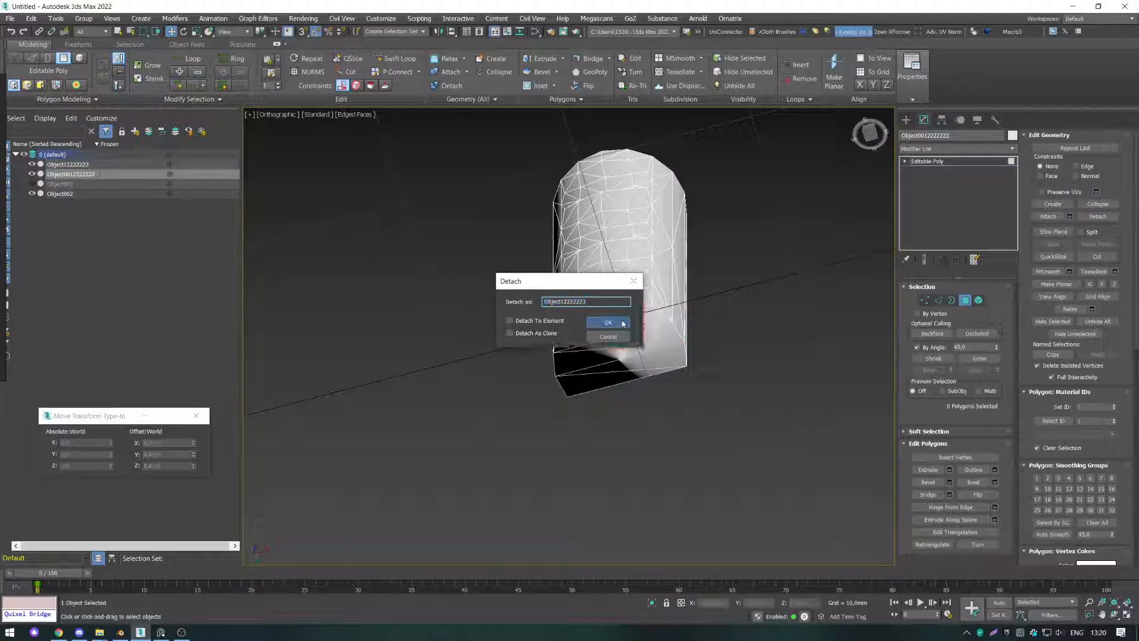
pyautogui.click(622, 323)
# Step: Reset the detached end caps' normals with an Edit Normals modifier and convert them back to Editable Poly
pyautogui.click(613, 353)
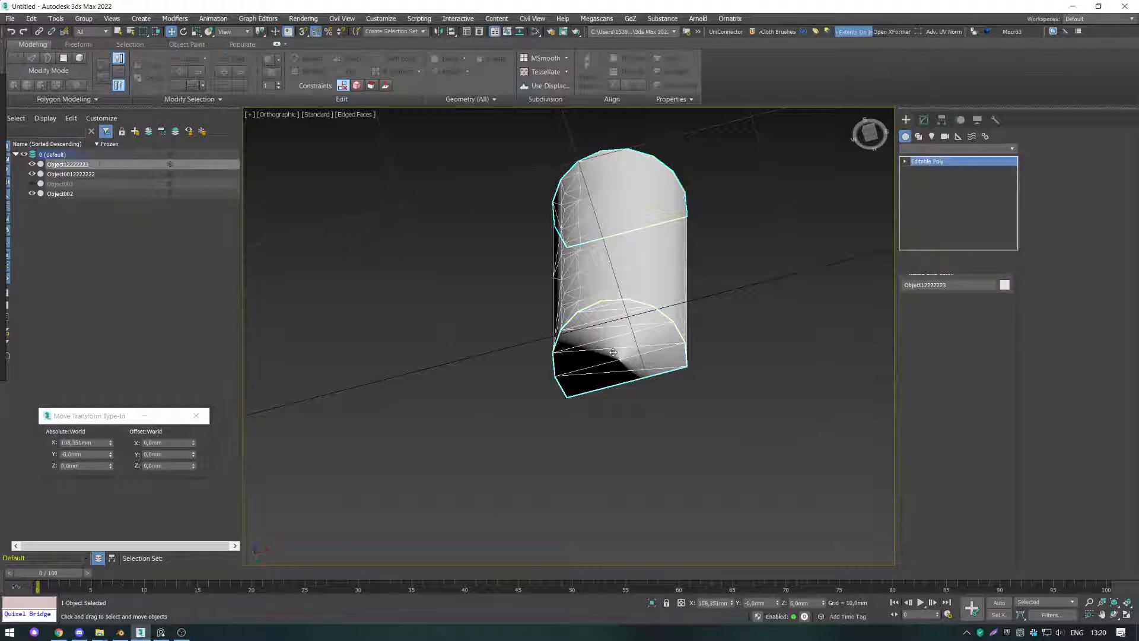
pyautogui.click(998, 149)
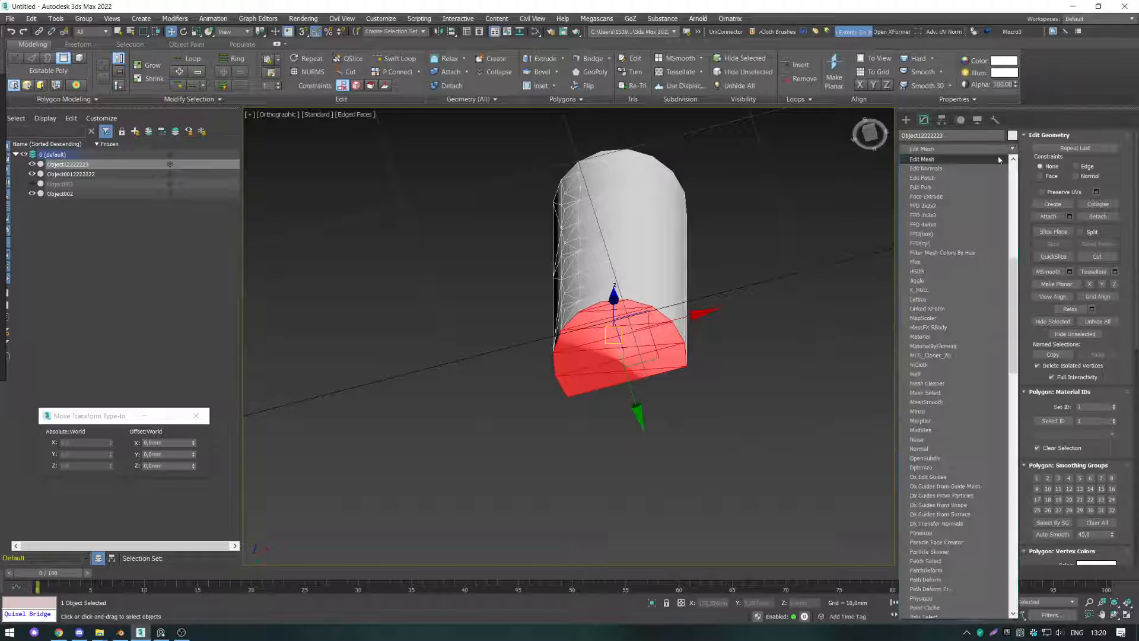
pyautogui.click(948, 169)
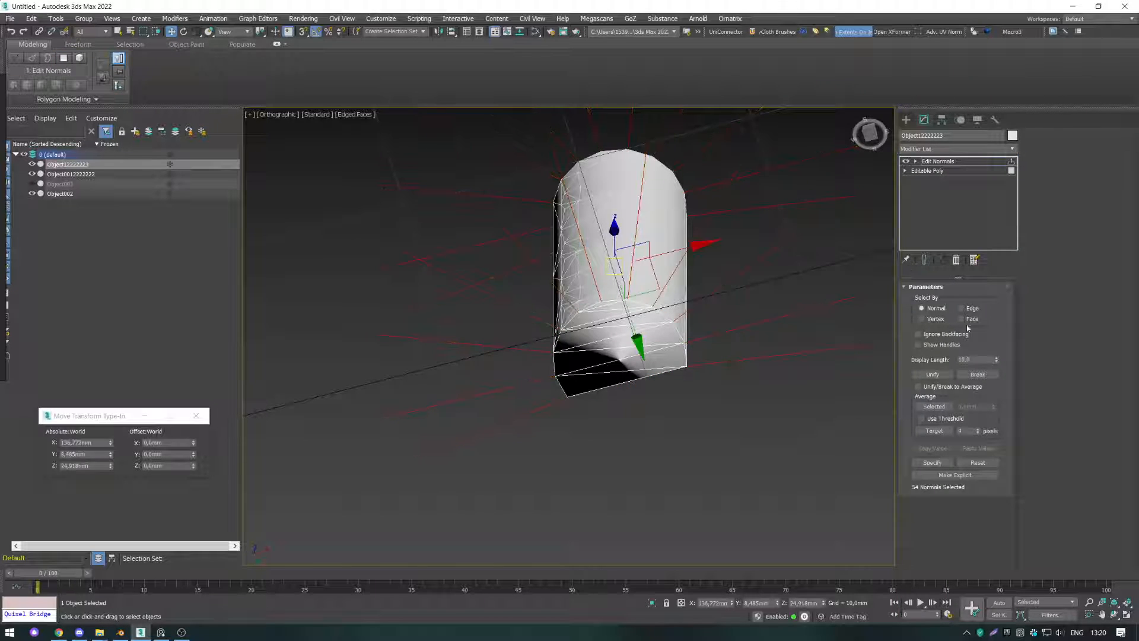
pyautogui.click(977, 462)
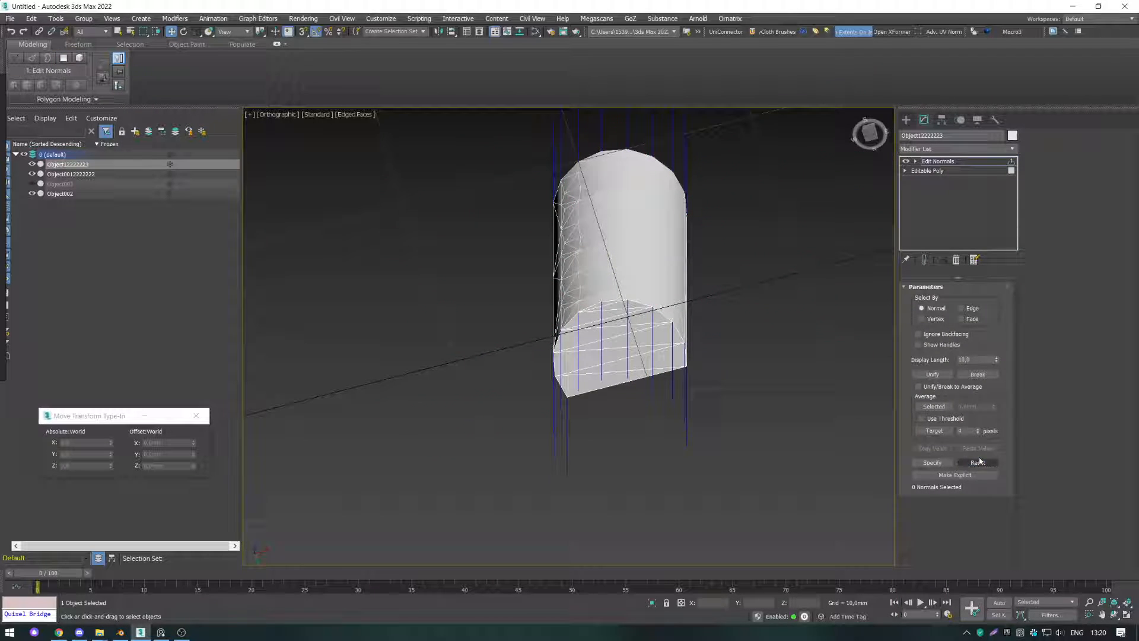
pyautogui.rightClick(710, 346)
pyautogui.moveTo(795, 525)
pyautogui.click(848, 530)
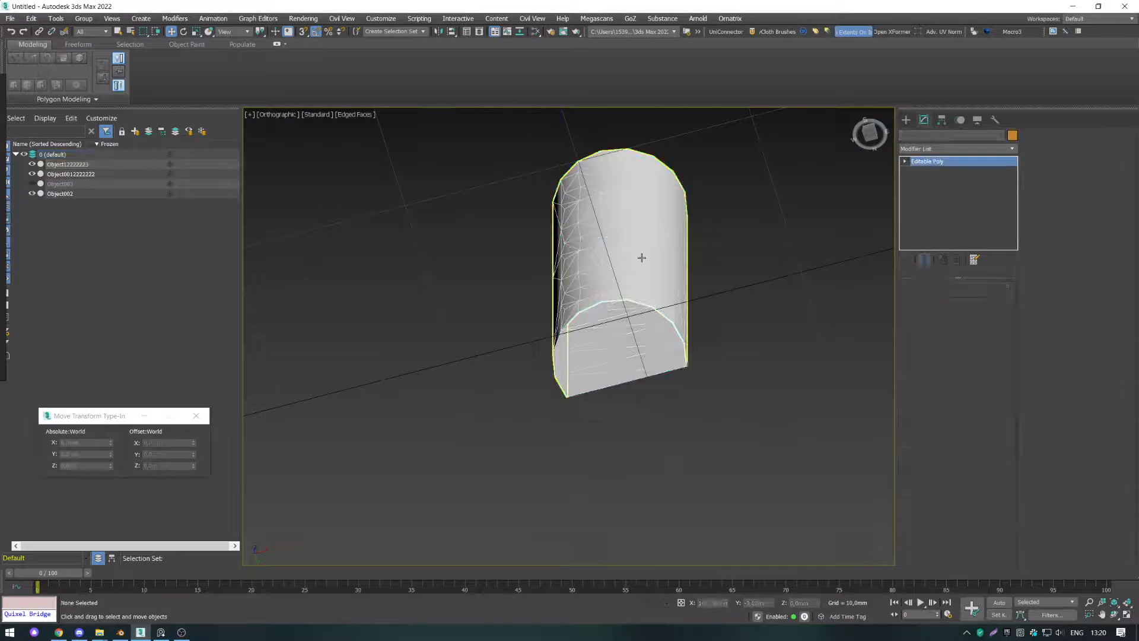
pyautogui.click(642, 257)
pyautogui.click(1048, 217)
pyautogui.click(632, 317)
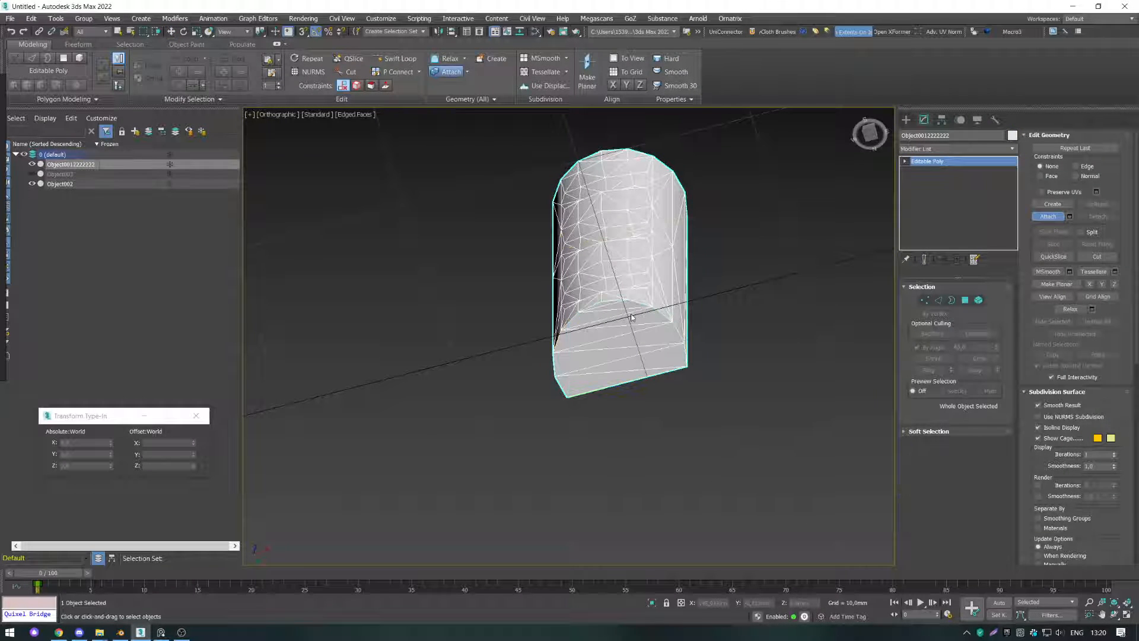
# Step: Weld all vertices of the half-cylinder to join the end caps to the body, and leave vertex editing
pyautogui.press('1')
pyautogui.hotkey('ctrl', 'a')
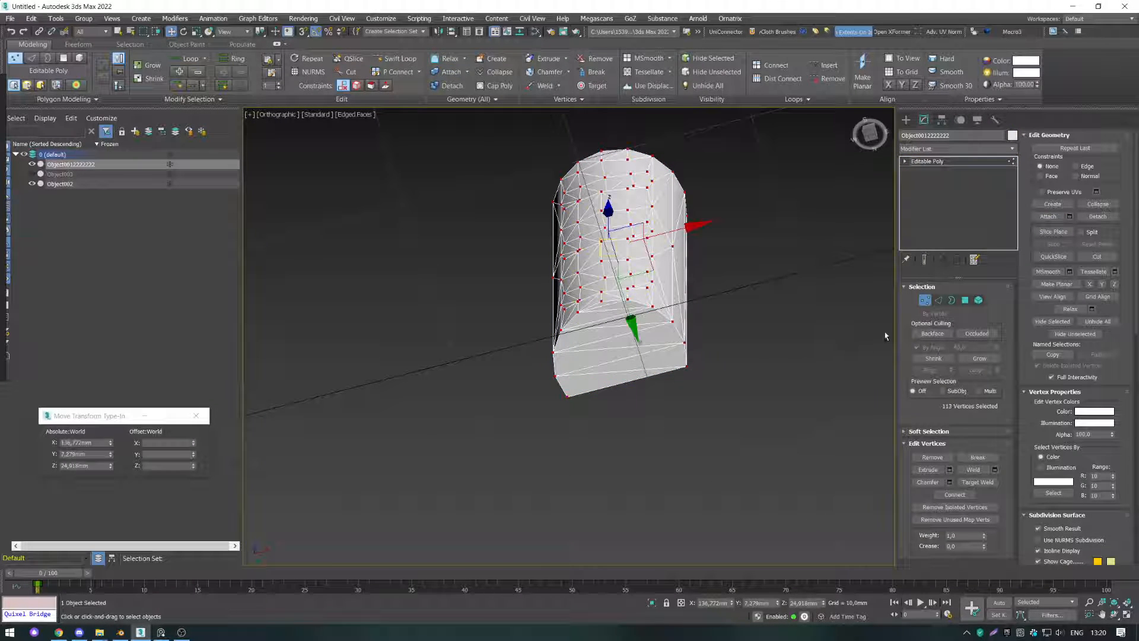
pyautogui.click(973, 470)
pyautogui.keyDown('alt'); pyautogui.moveTo(747, 328); pyautogui.dragTo(707, 397, button='middle'); pyautogui.keyUp('alt')
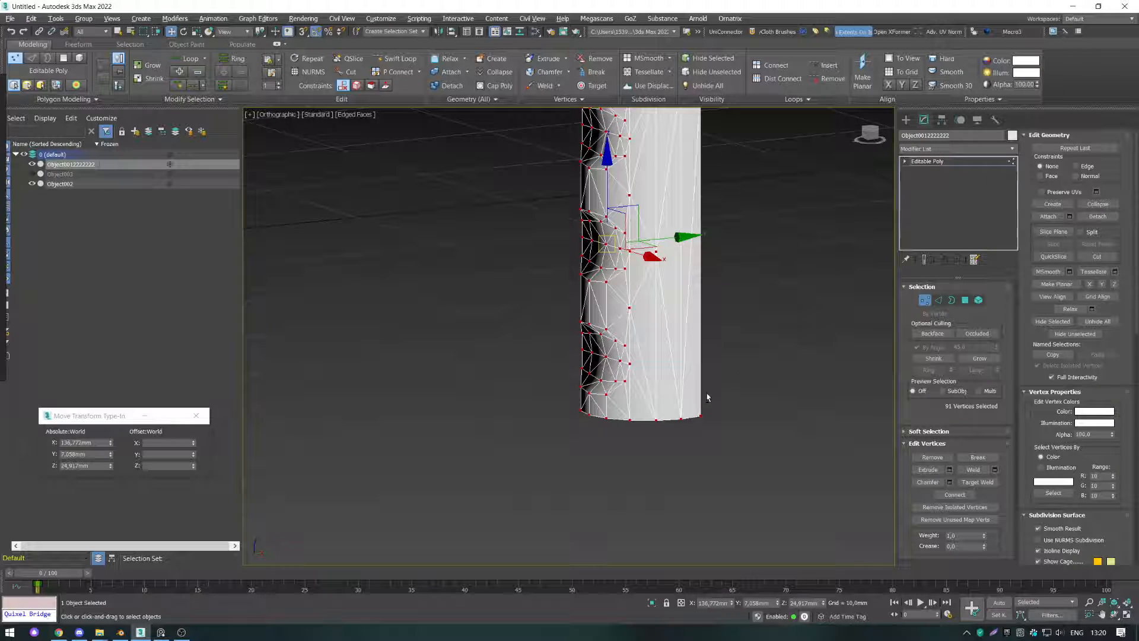
pyautogui.click(924, 301)
# Step: Rotate the half-cylinder about the X axis so it lies horizontally, and check its rotation and scale values
pyautogui.scroll(-5, 635, 269)
pyautogui.keyDown('alt'); pyautogui.moveTo(641, 270); pyautogui.dragTo(677, 297, button='middle'); pyautogui.keyUp('alt')
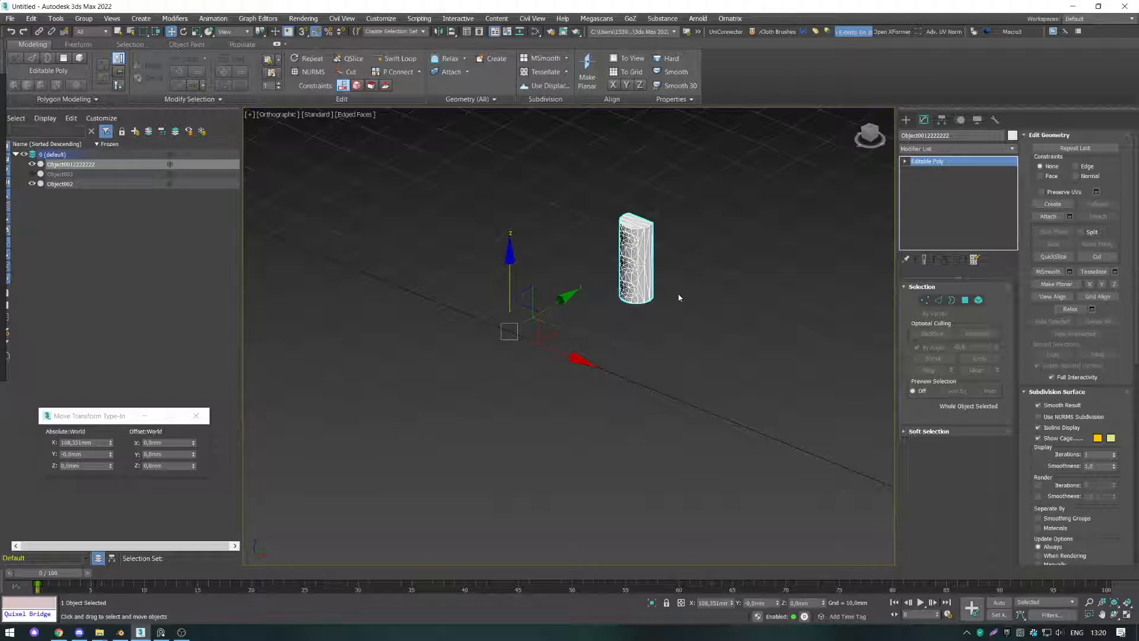
pyautogui.press('e')
pyautogui.moveTo(487, 289); pyautogui.dragTo(452, 317)
pyautogui.press('w')
pyautogui.press('r')
pyautogui.press('e')
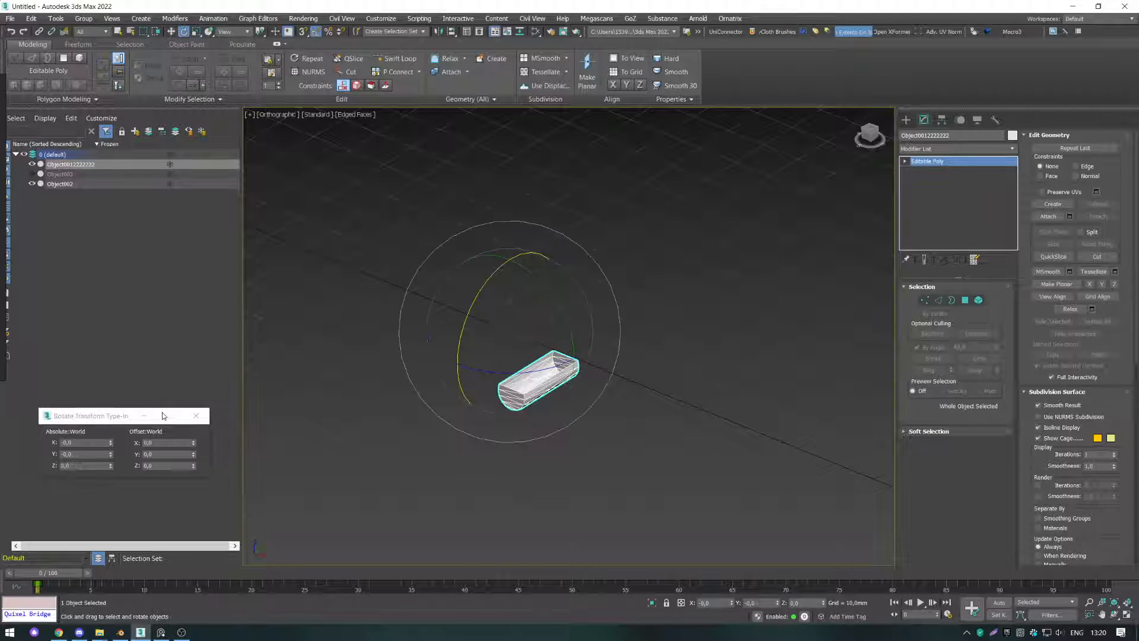
pyautogui.press('r')
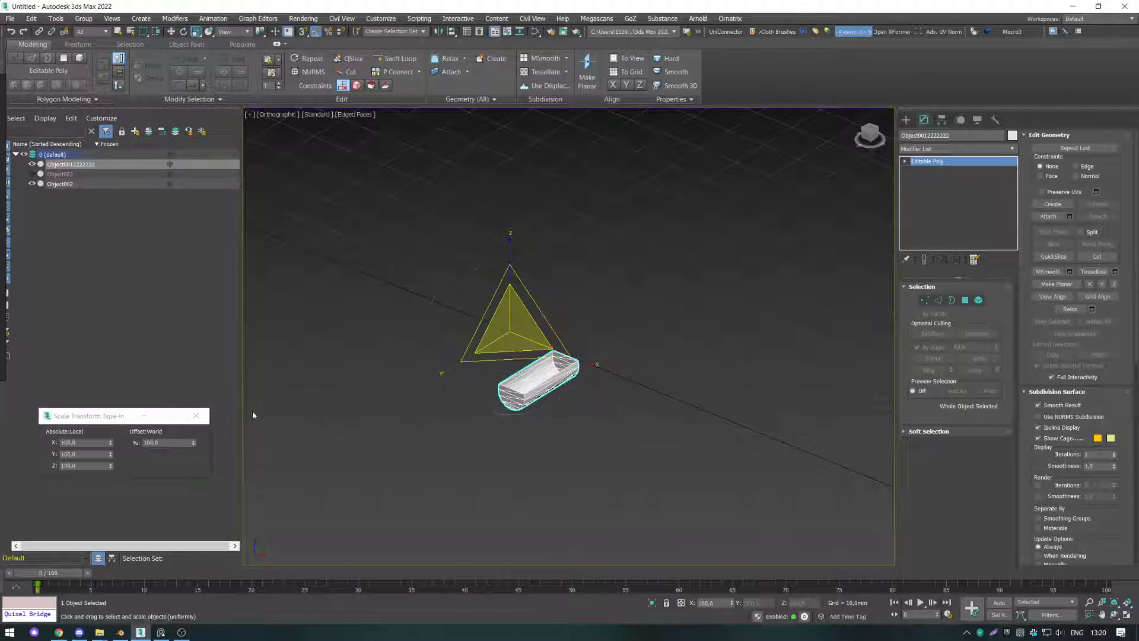
# Step: Scale all of the half-cylinder's geometry uniformly to 1000% at element level, and return to object level
pyautogui.click(979, 301)
pyautogui.click(684, 463)
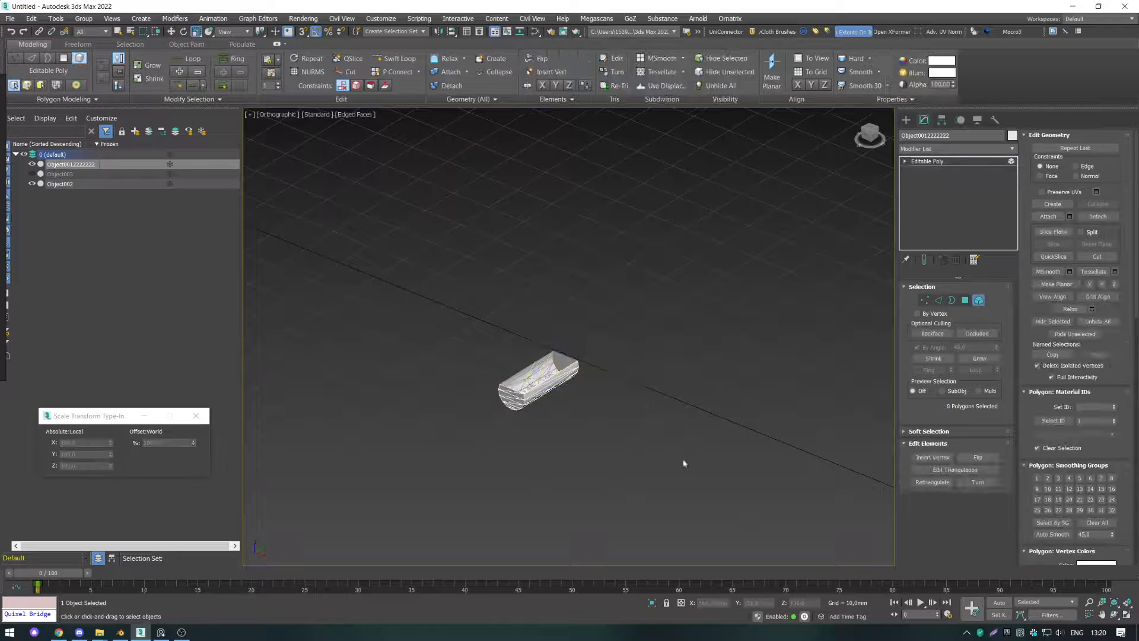
pyautogui.moveTo(684, 463); pyautogui.dragTo(390, 307)
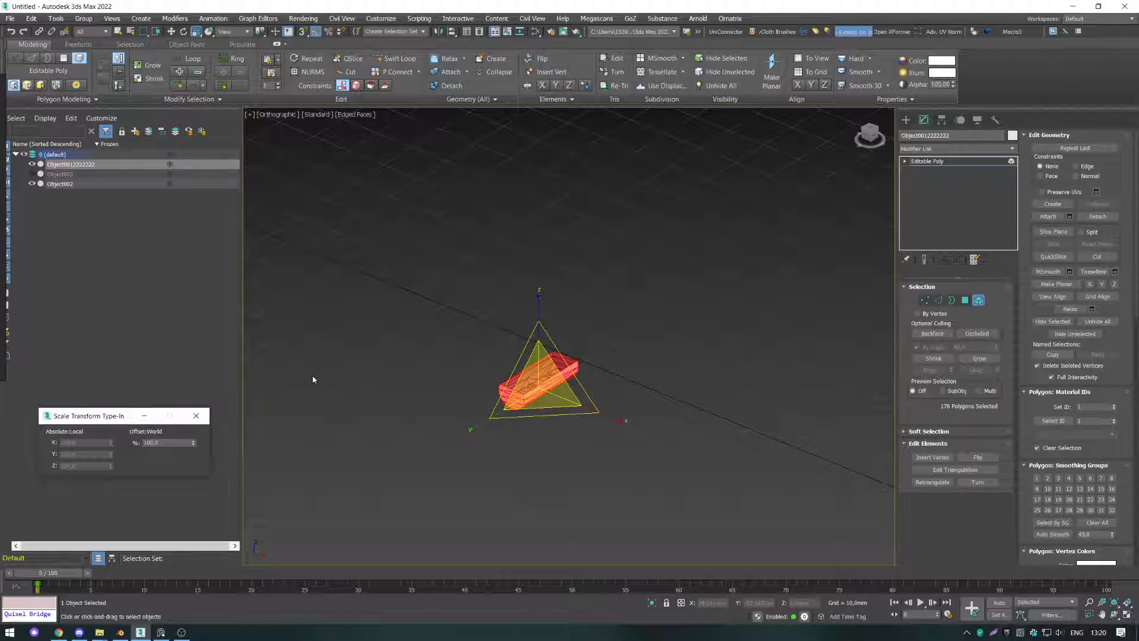
pyautogui.moveTo(80, 421); pyautogui.dragTo(266, 321)
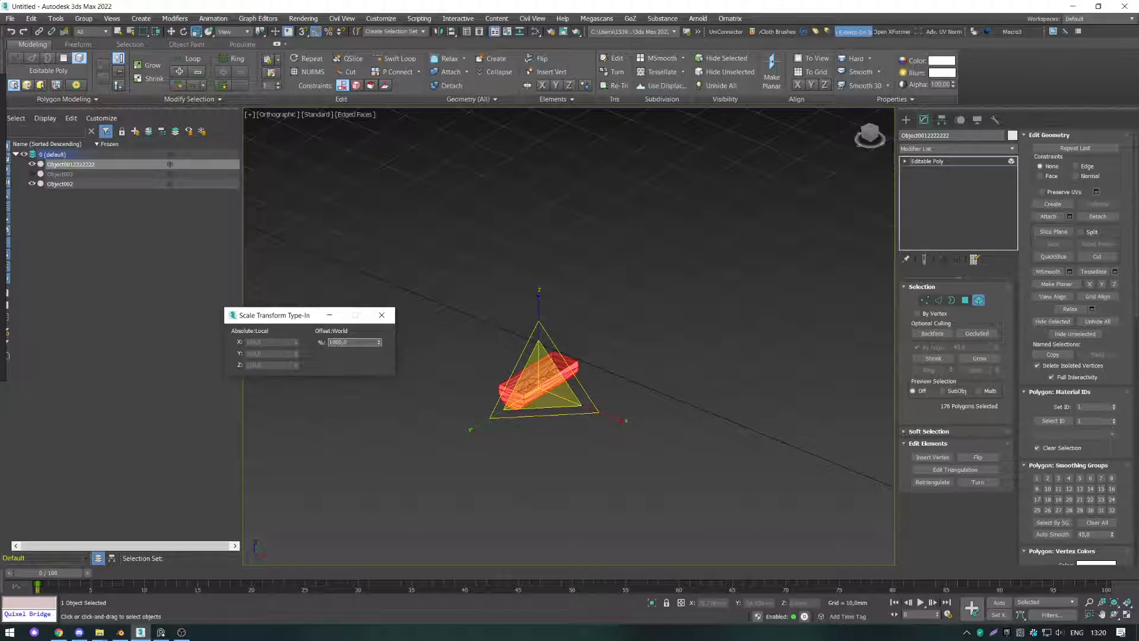
pyautogui.press('Return')
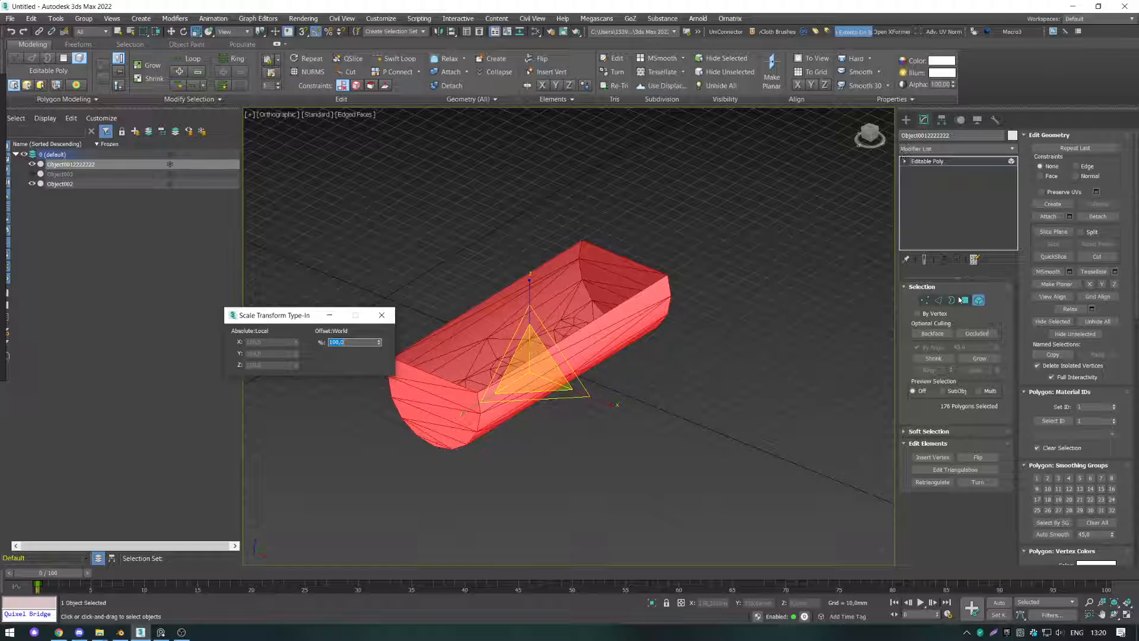
pyautogui.click(978, 300)
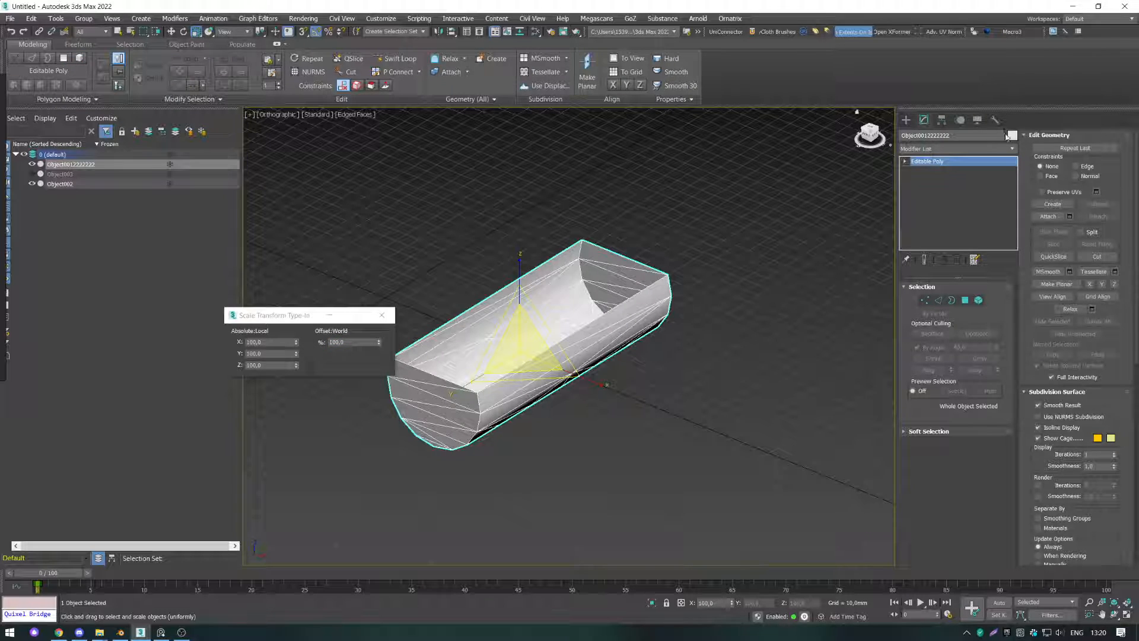
pyautogui.click(941, 119)
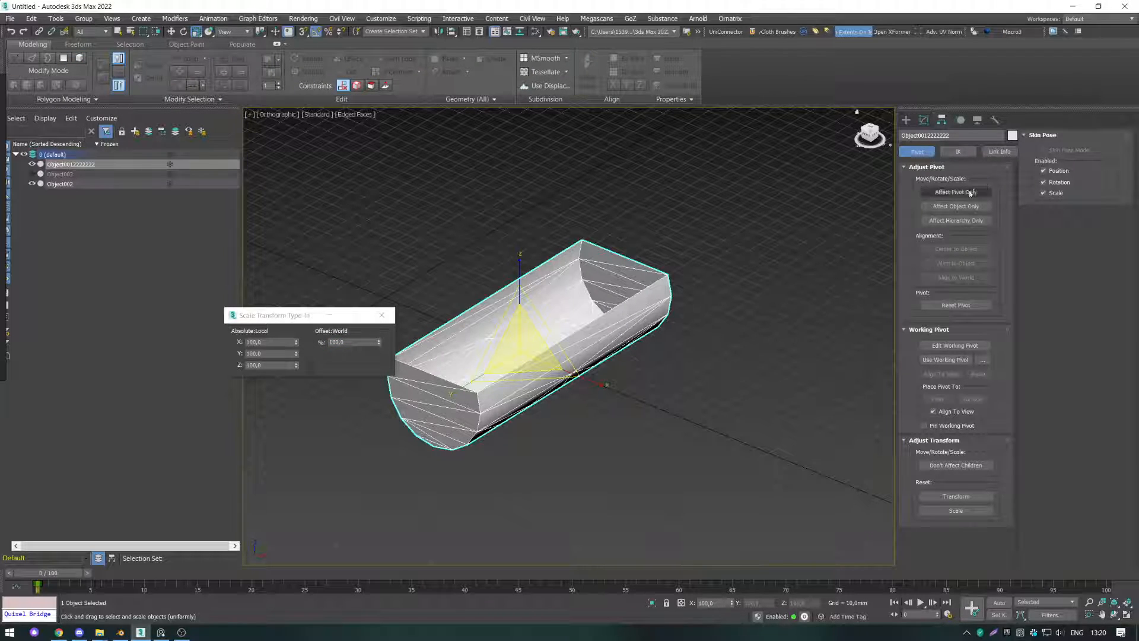
pyautogui.click(936, 193)
pyautogui.click(936, 193)
pyautogui.scroll(-5, 625, 336)
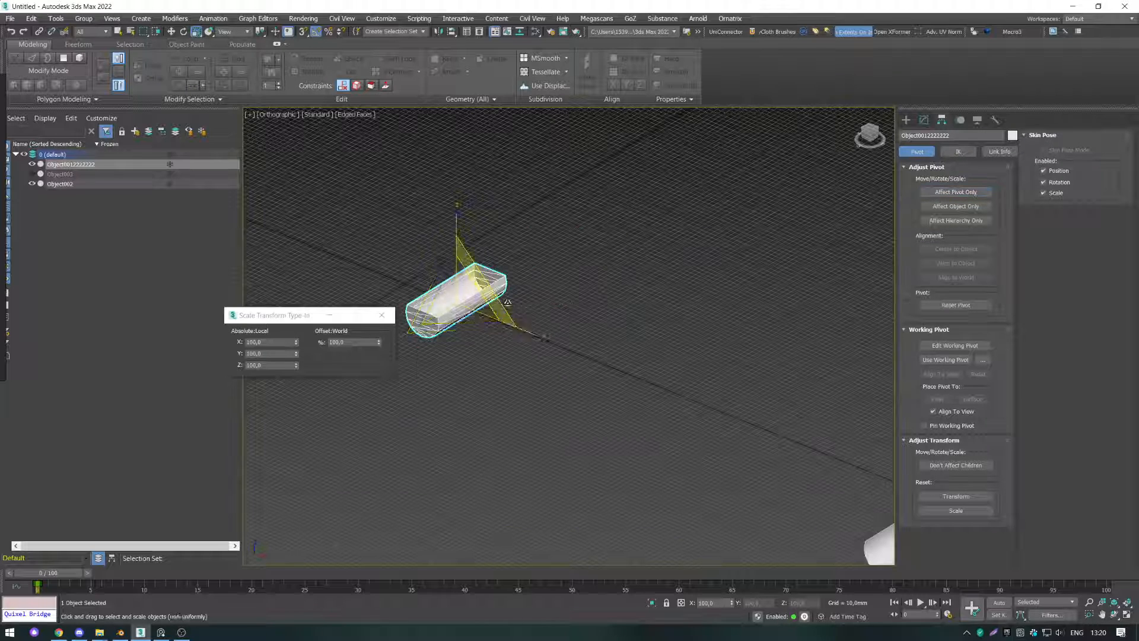
pyautogui.press('F4')
pyautogui.scroll(-5, 626, 337)
pyautogui.keyDown('alt'); pyautogui.moveTo(656, 350); pyautogui.dragTo(708, 504, button='middle'); pyautogui.keyUp('alt')
pyautogui.scroll(3, 707, 505)
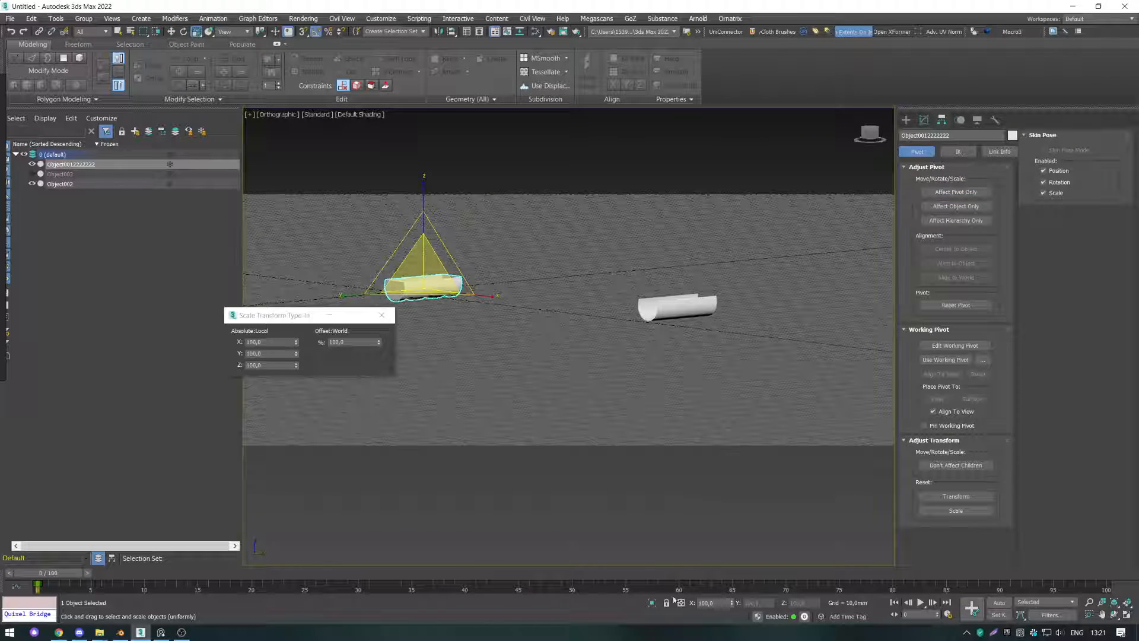
pyautogui.scroll(5, 654, 261)
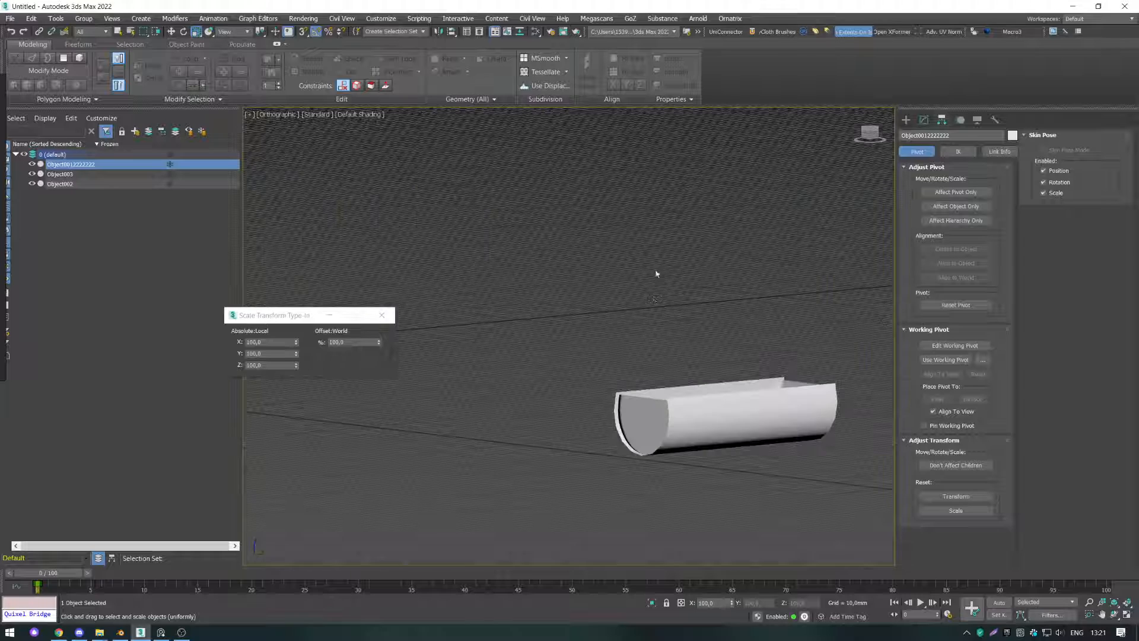
pyautogui.hotkey('alt', 'a')
pyautogui.click(649, 410)
pyautogui.click(571, 409)
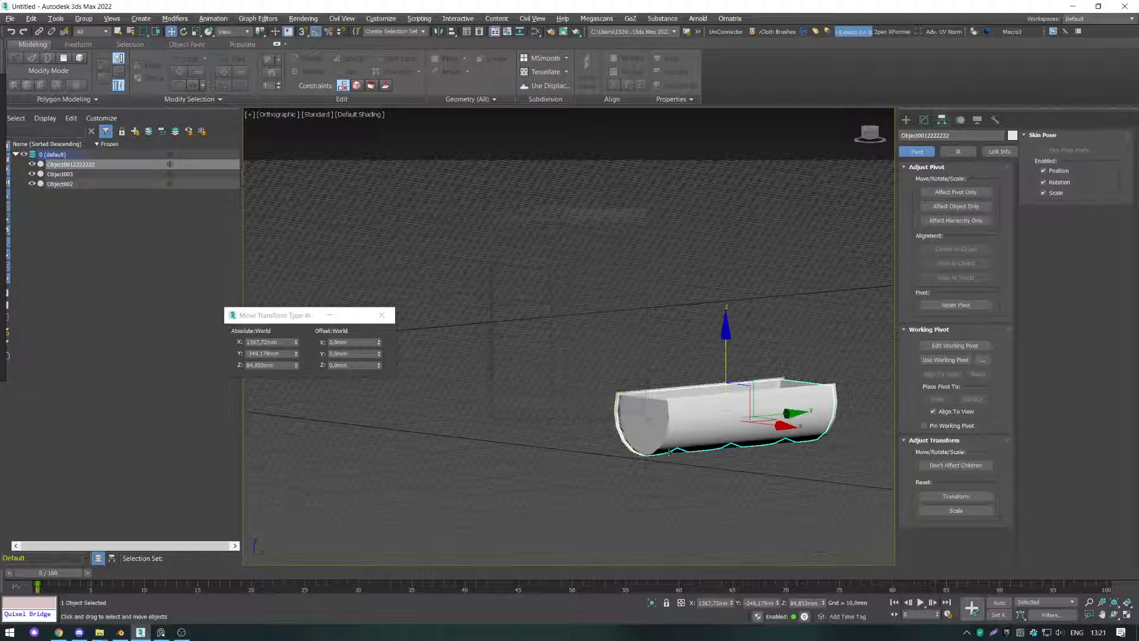
# Step: Hide Object002 to leave only the two overlapping wavy-cutout half-cylinders in view
pyautogui.click(60, 174)
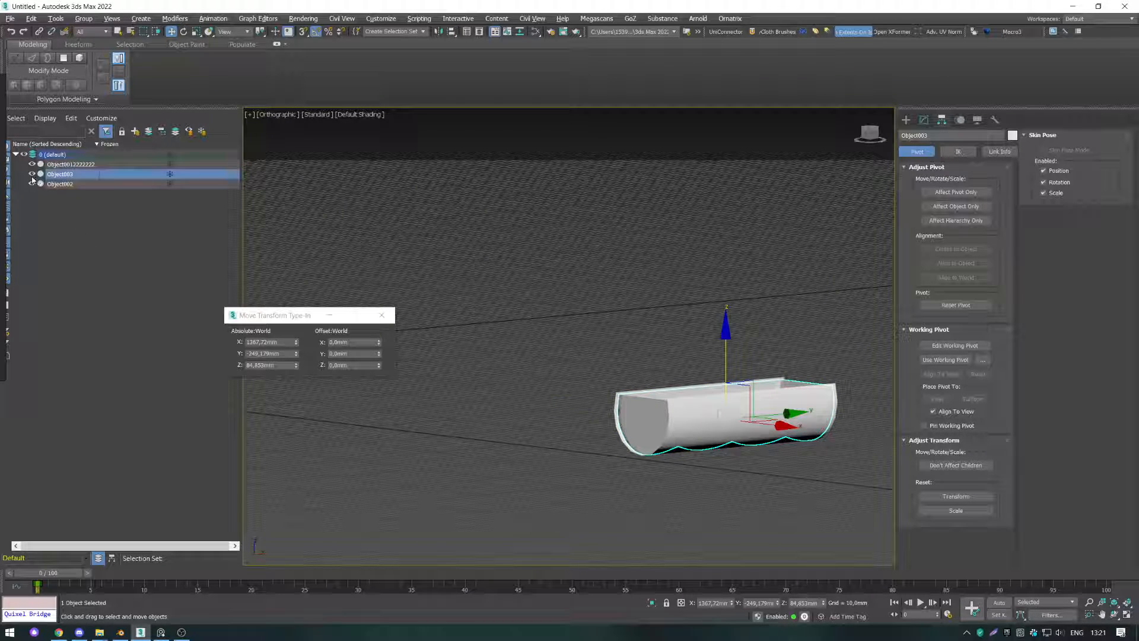
pyautogui.click(617, 432)
pyautogui.click(130, 185)
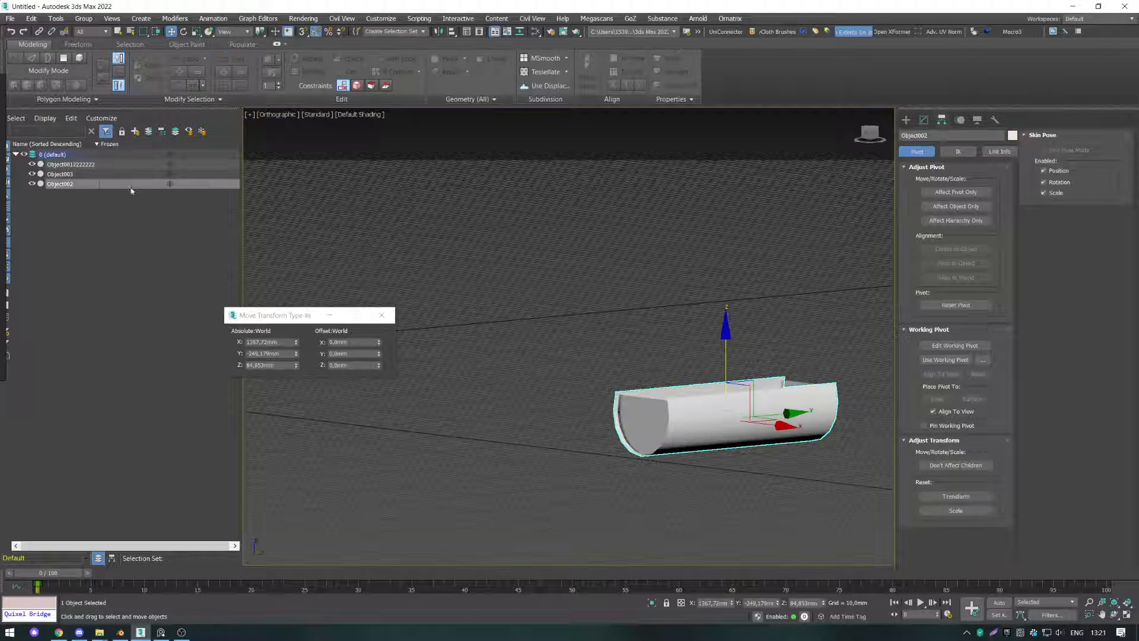
pyautogui.click(32, 184)
pyautogui.keyDown('alt'); pyautogui.moveTo(745, 436); pyautogui.dragTo(700, 368, button='middle'); pyautogui.keyUp('alt')
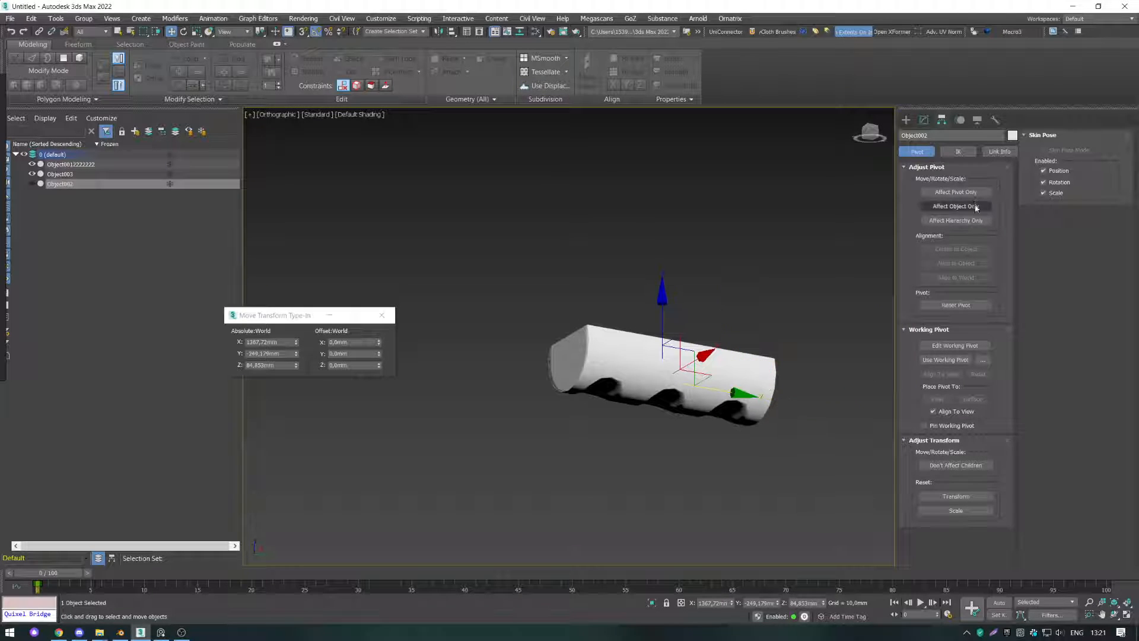
pyautogui.click(906, 121)
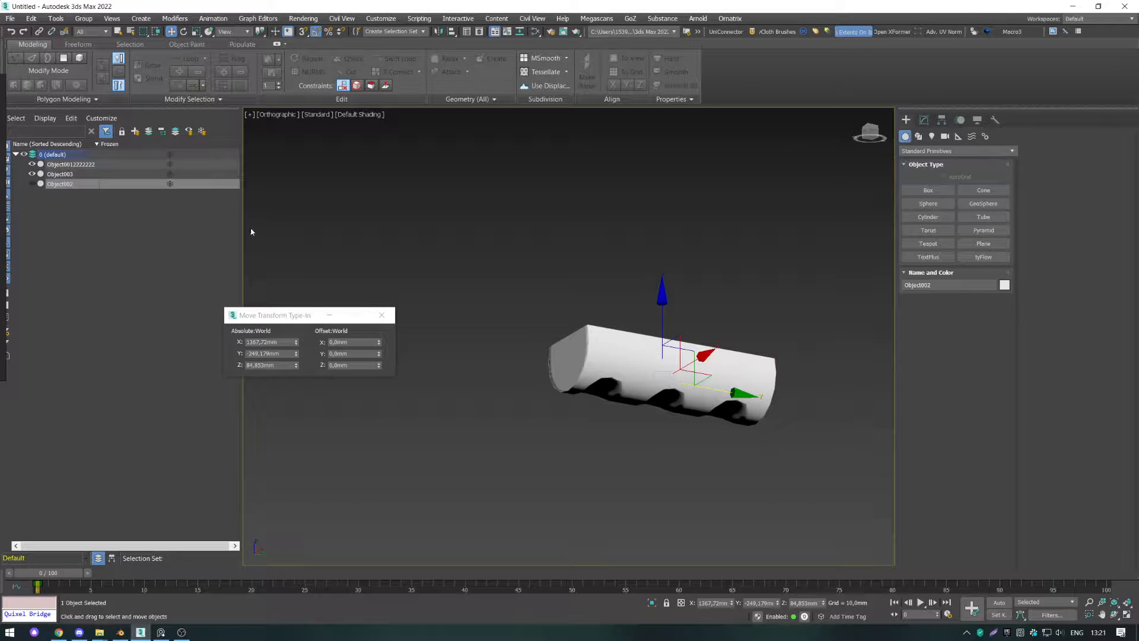
pyautogui.click(460, 384)
pyautogui.click(592, 361)
pyautogui.scroll(8, 592, 361)
pyautogui.press('F4')
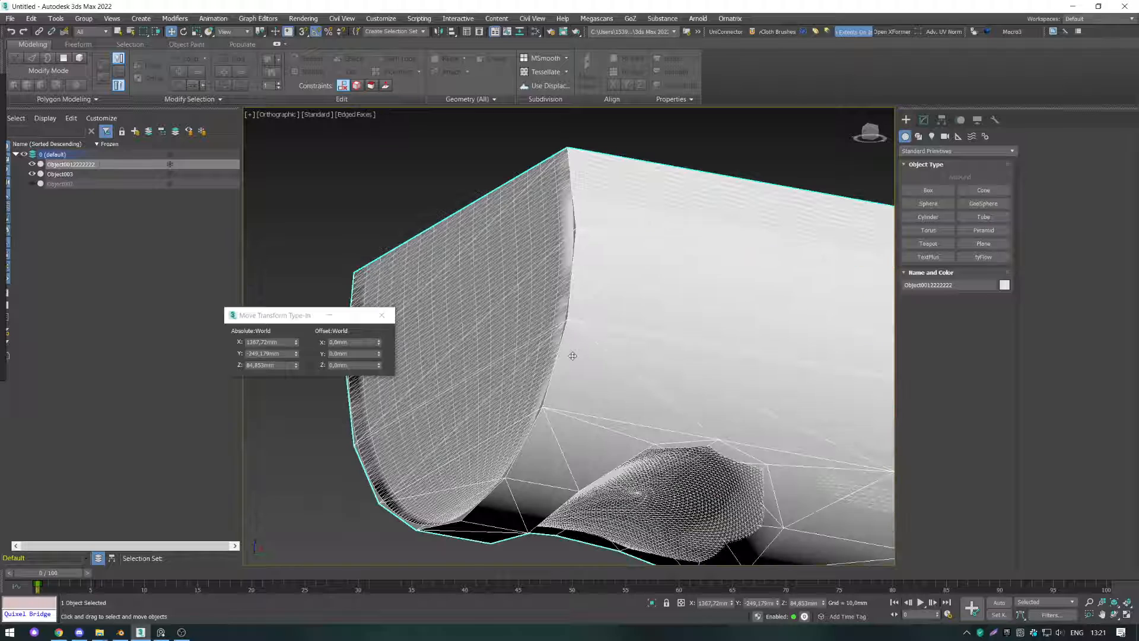
pyautogui.press('F4')
pyautogui.scroll(-8, 572, 355)
pyautogui.keyDown('shift'); pyautogui.moveTo(620, 369); pyautogui.dragTo(883, 417); pyautogui.keyUp('shift')
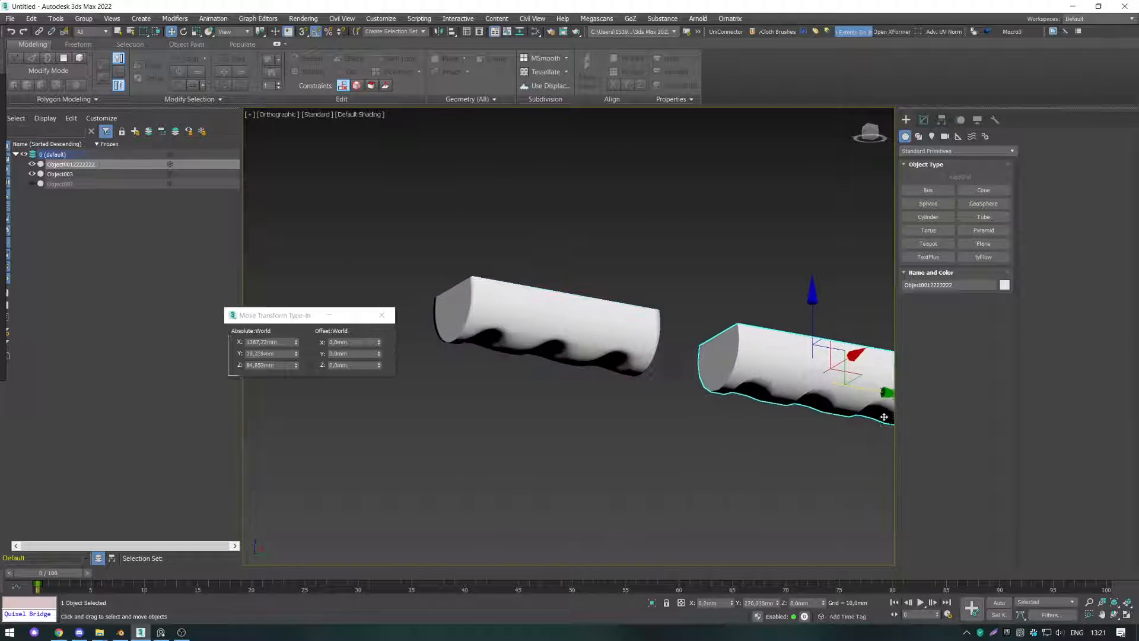
# Step: Delete Object003, show the edged faces, and unhide and select Object002
pyautogui.click(644, 365)
pyautogui.press('Delete')
pyautogui.press('F4')
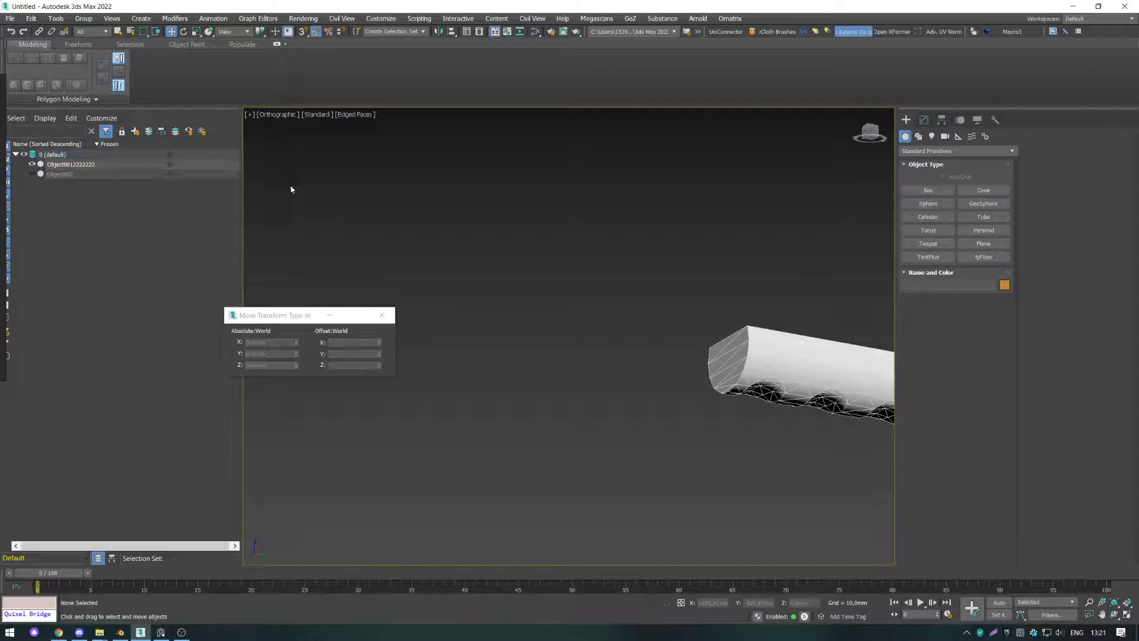
pyautogui.click(32, 174)
pyautogui.click(598, 326)
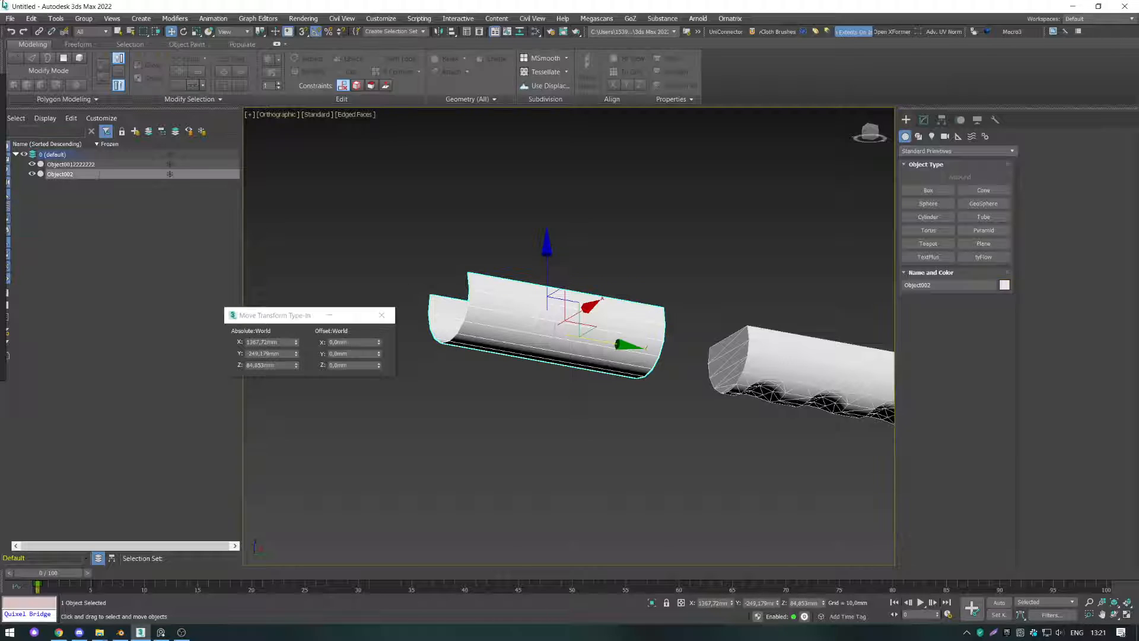
# Step: Try to import 88.fbx as another half-cylinder, keeping the current FBX import options
pyautogui.click(10, 18)
pyautogui.moveTo(89, 157)
pyautogui.click(146, 160)
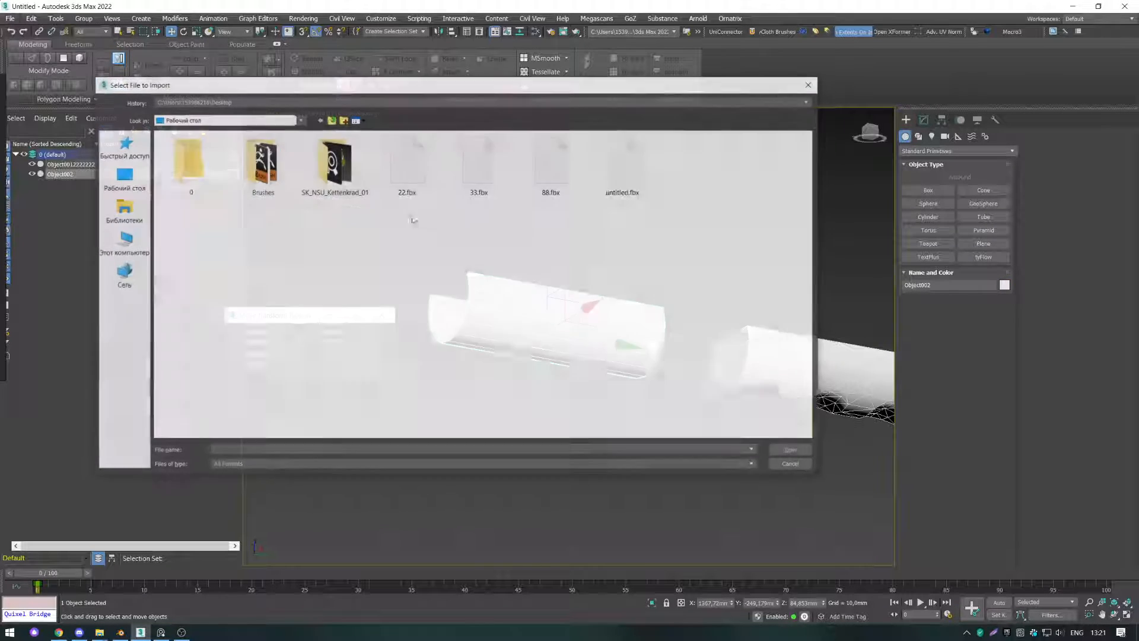
pyautogui.doubleClick(553, 159)
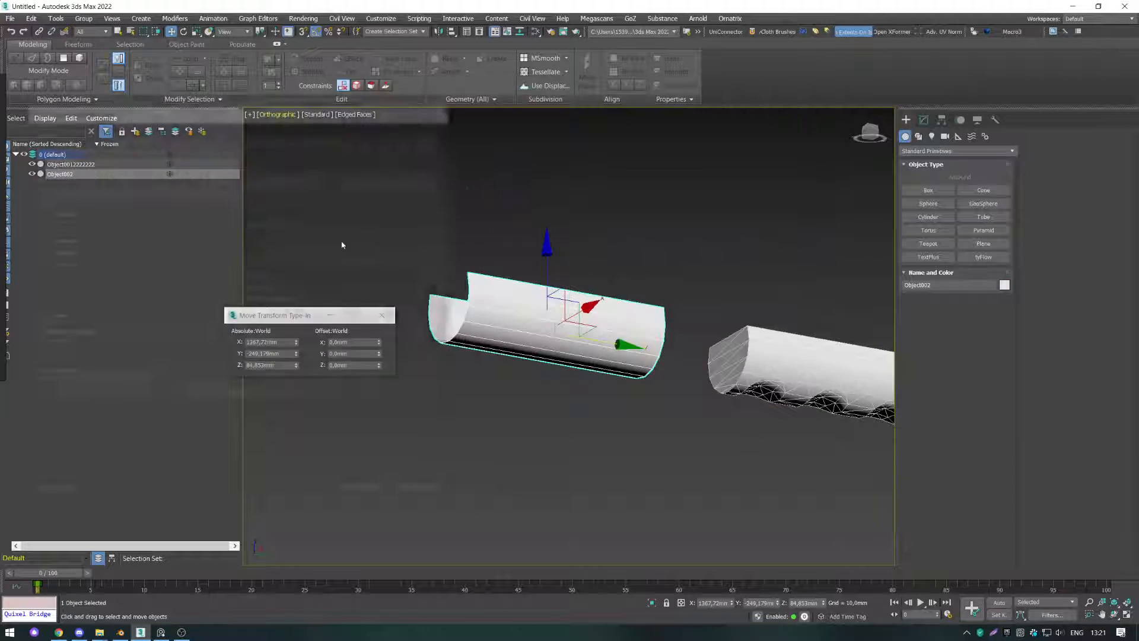
pyautogui.click(367, 495)
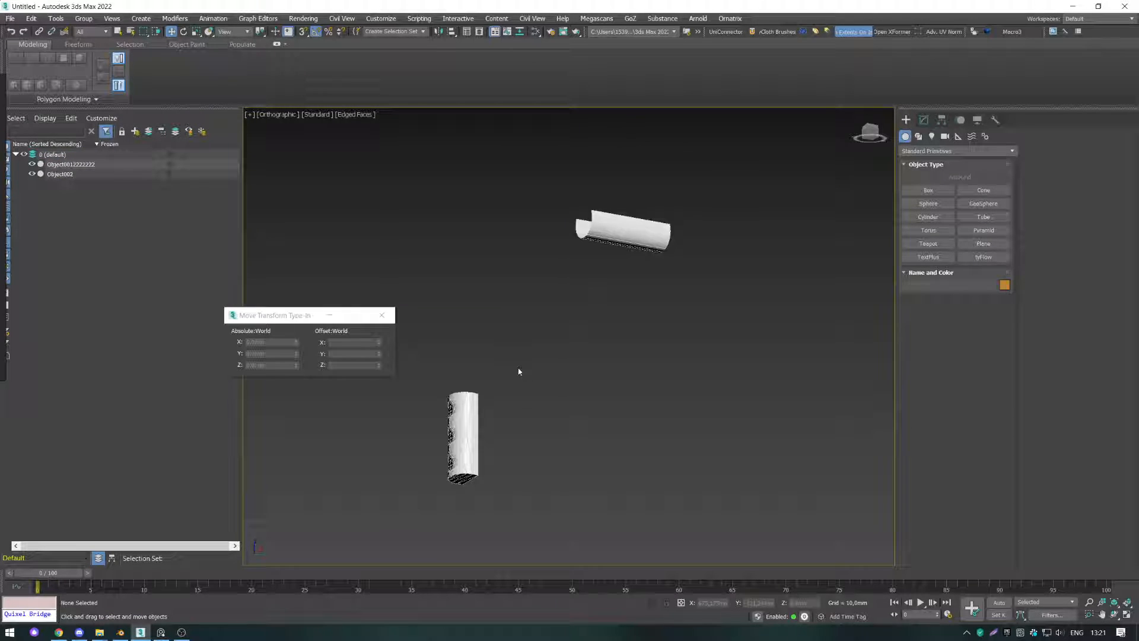
pyautogui.keyDown('alt'); pyautogui.moveTo(519, 371); pyautogui.dragTo(519, 394, button='middle'); pyautogui.keyUp('alt')
pyautogui.click(450, 335)
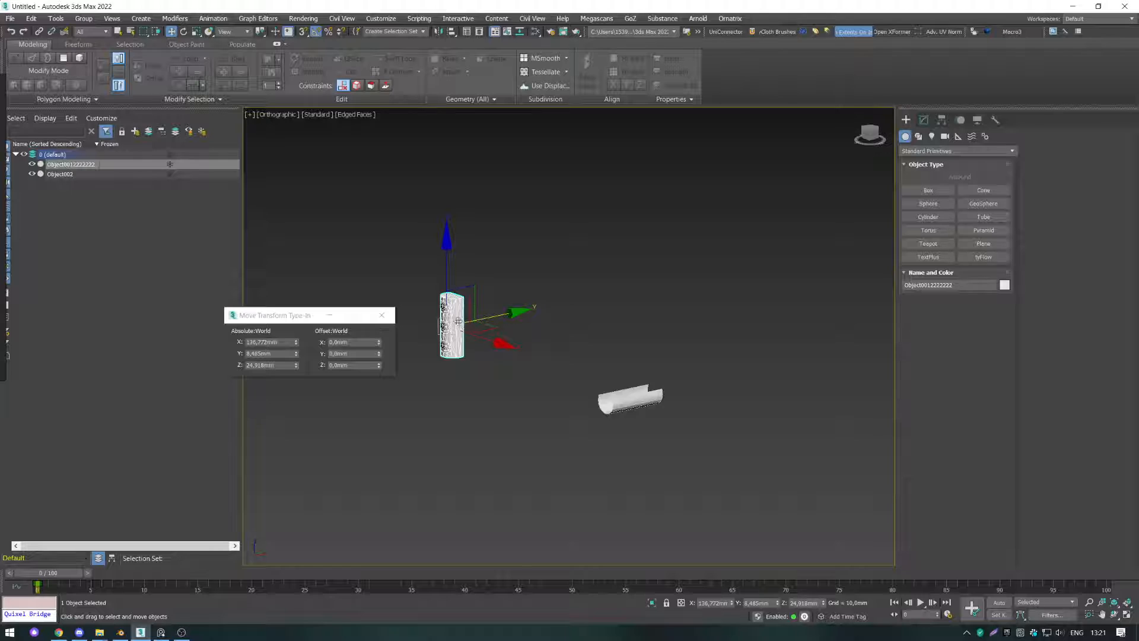
pyautogui.press('e')
pyautogui.rightClick(297, 341)
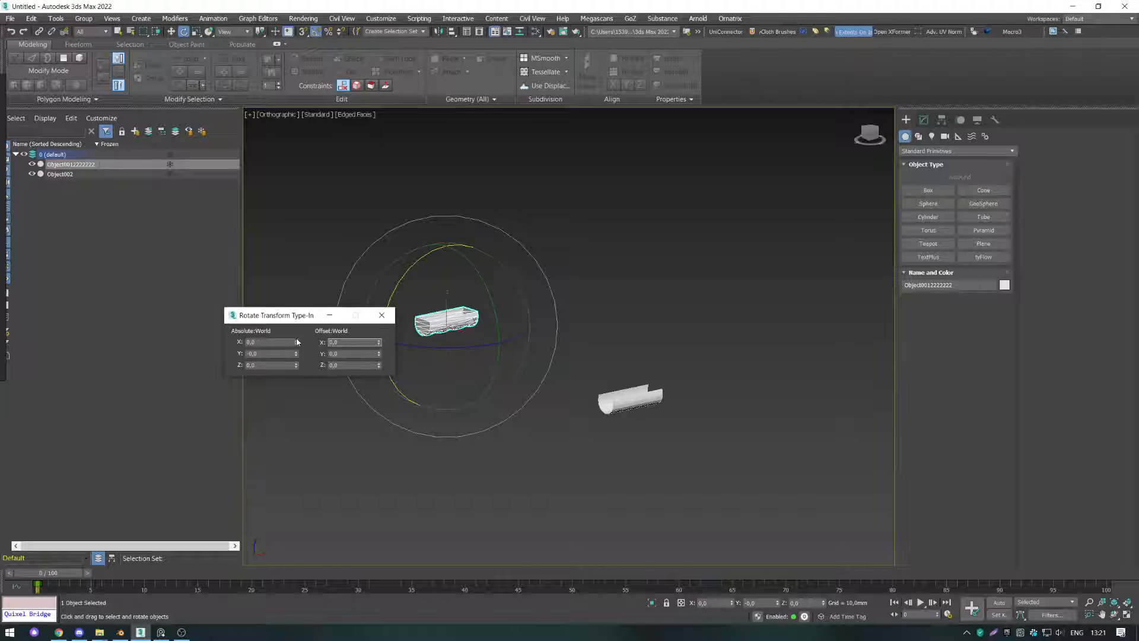
pyautogui.rightClick(675, 388)
pyautogui.scroll(-3, 585, 214)
pyautogui.click(725, 275)
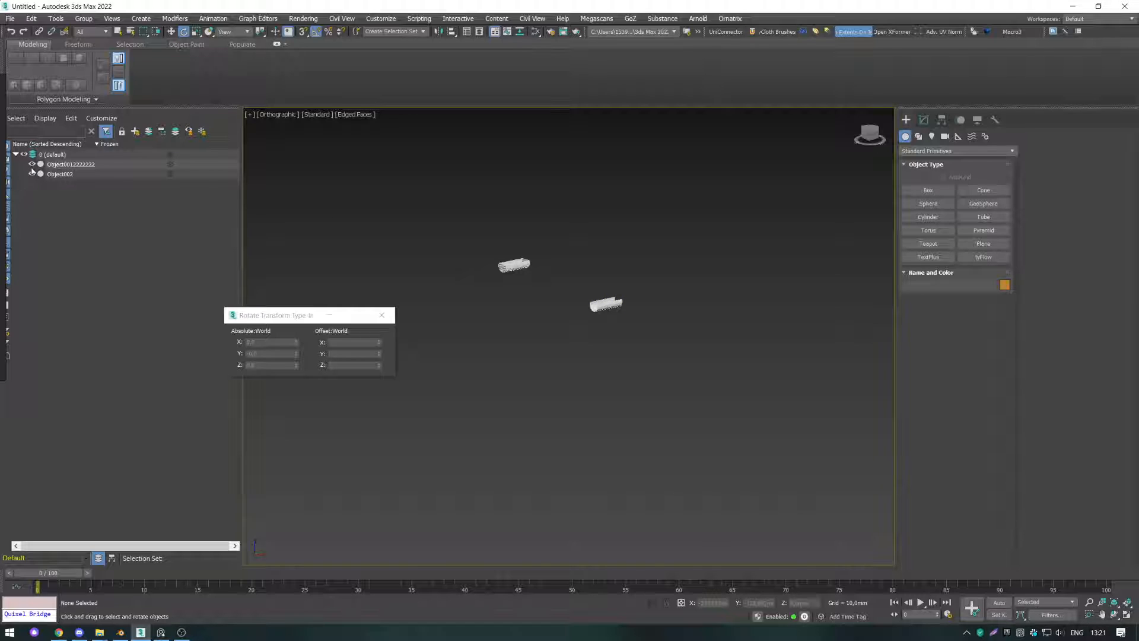
# Step: Hide the edged faces and rename the wavy-cutout half-cylinder by adding more 2s to the end of its name
pyautogui.scroll(2, 569, 274)
pyautogui.click(495, 265)
pyautogui.scroll(3, 497, 272)
pyautogui.press('F4')
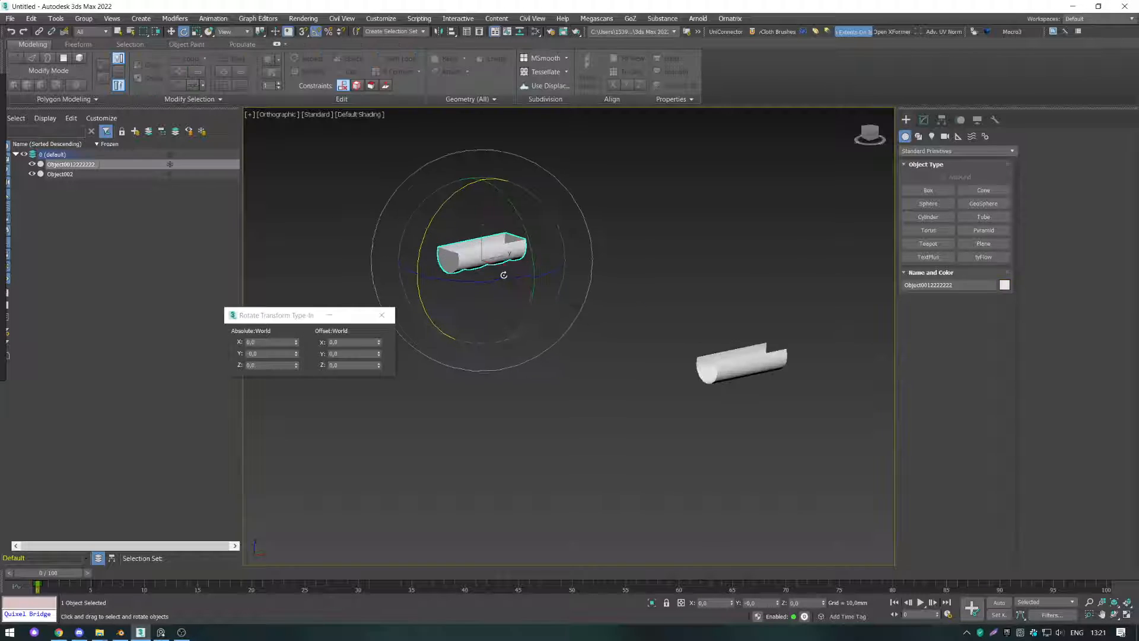
pyautogui.moveTo(504, 276)
pyautogui.keyDown('alt'); pyautogui.mouseDown(button='middle')
pyautogui.moveTo(517, 279)
pyautogui.moveTo(513, 255)
pyautogui.mouseUp(button='middle'); pyautogui.keyUp('alt')
pyautogui.scroll(3, 498, 249)
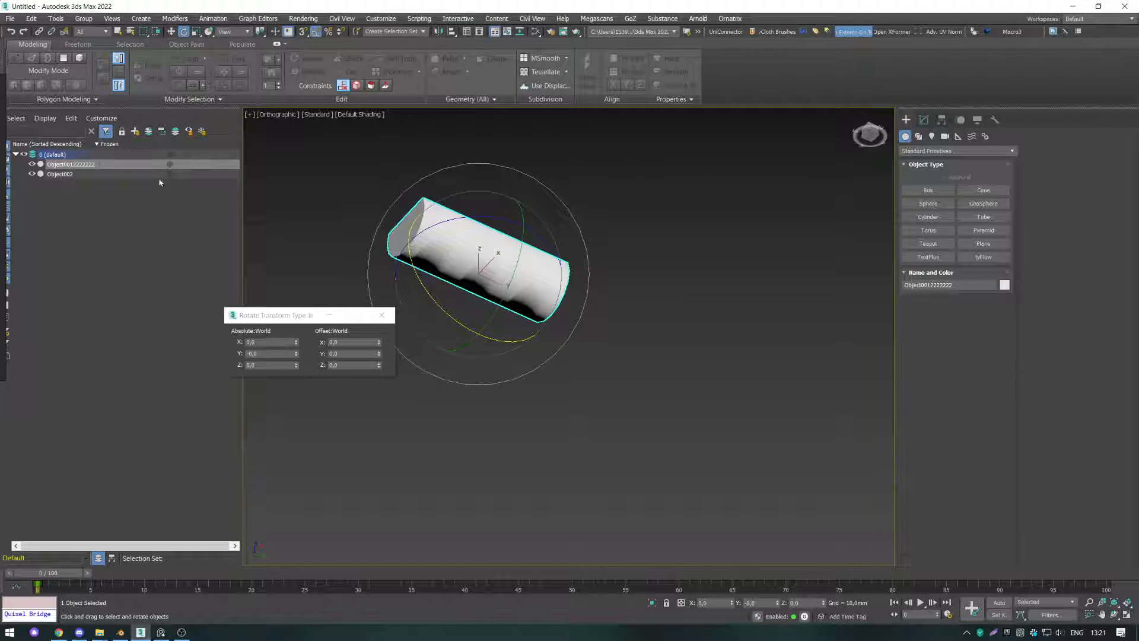
pyautogui.click(923, 120)
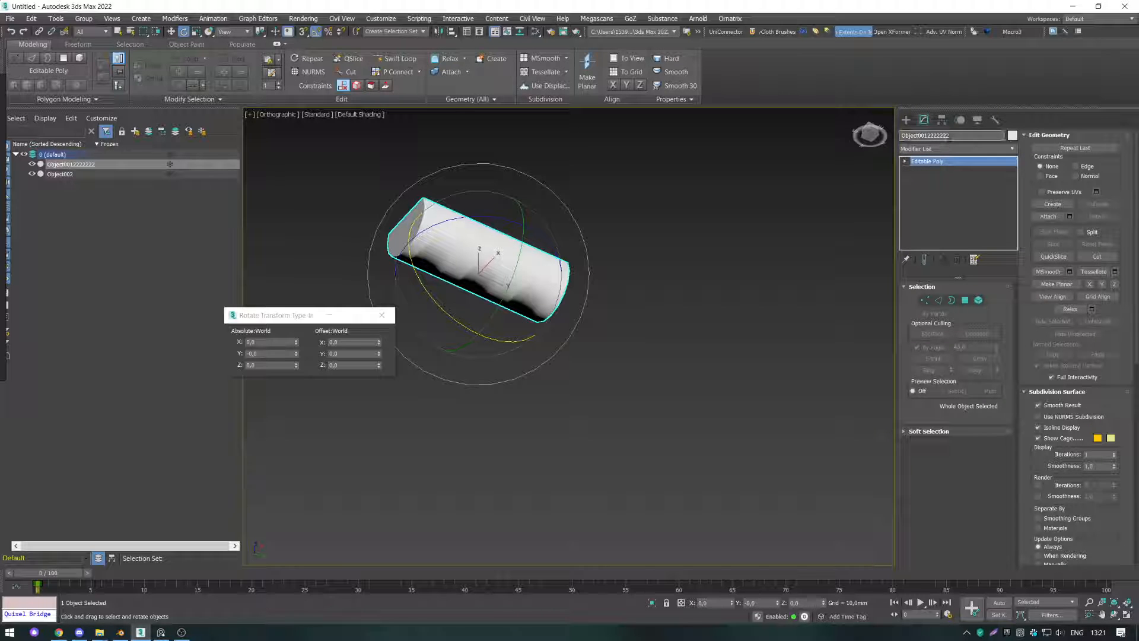
# Step: Import 88.fbx again with the Add and update animation option as a separate half-cylinder
pyautogui.click(10, 18)
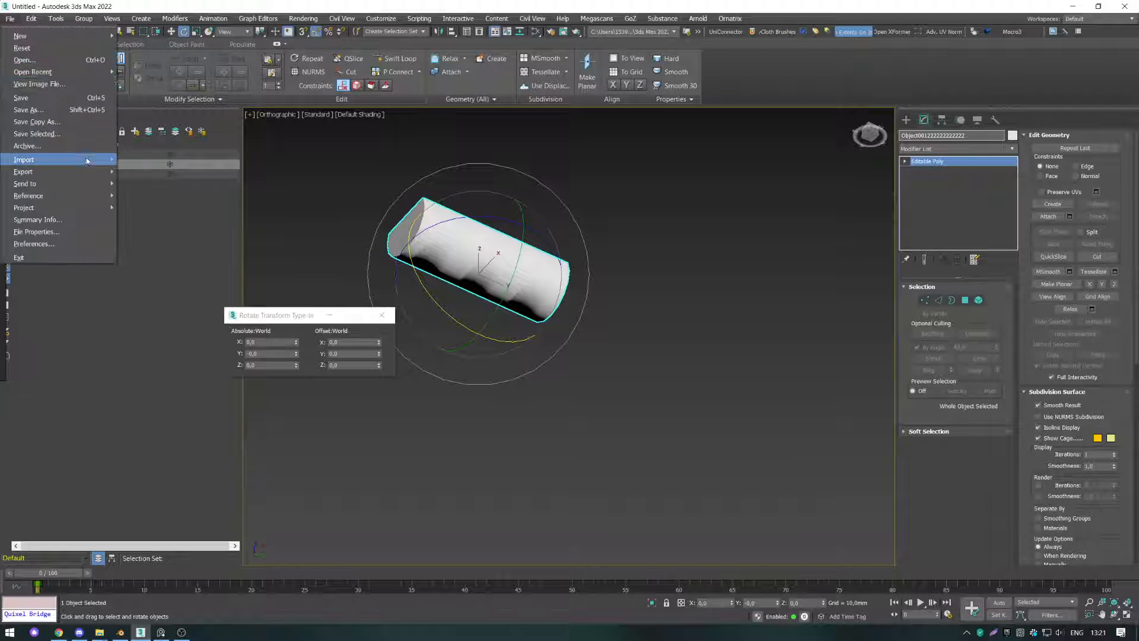
pyautogui.moveTo(35, 165)
pyautogui.click(148, 164)
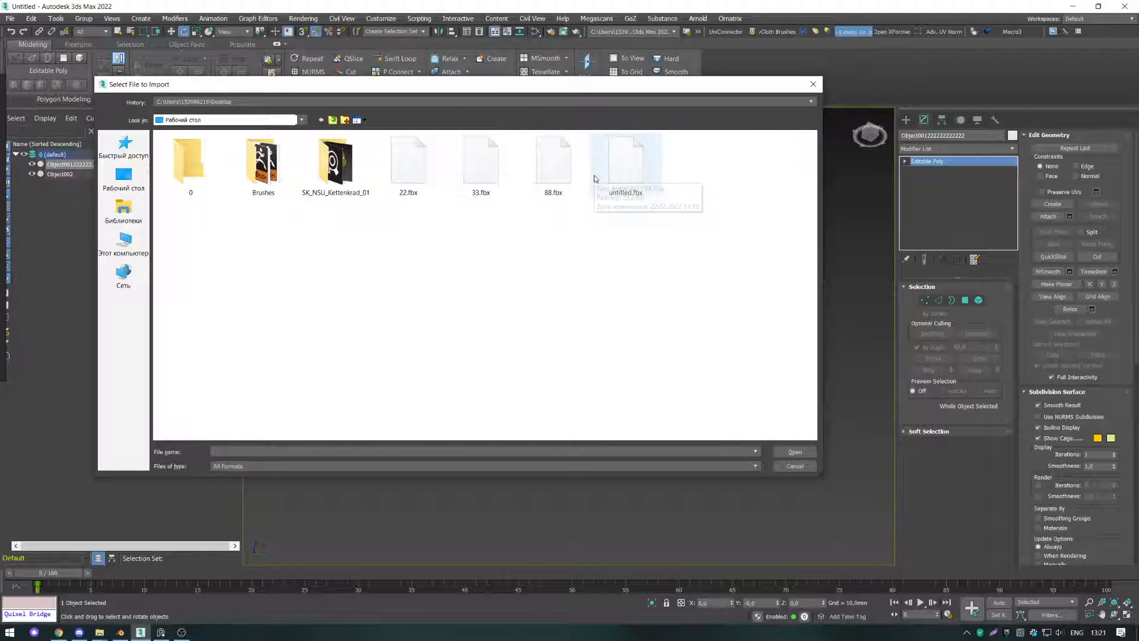
pyautogui.doubleClick(552, 169)
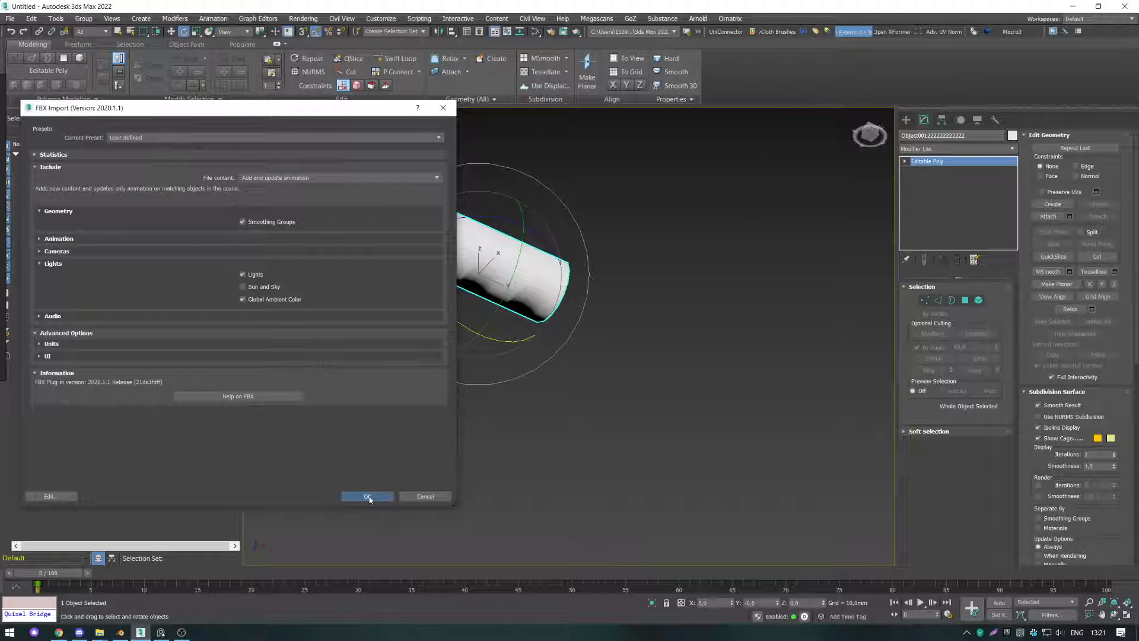
pyautogui.click(367, 496)
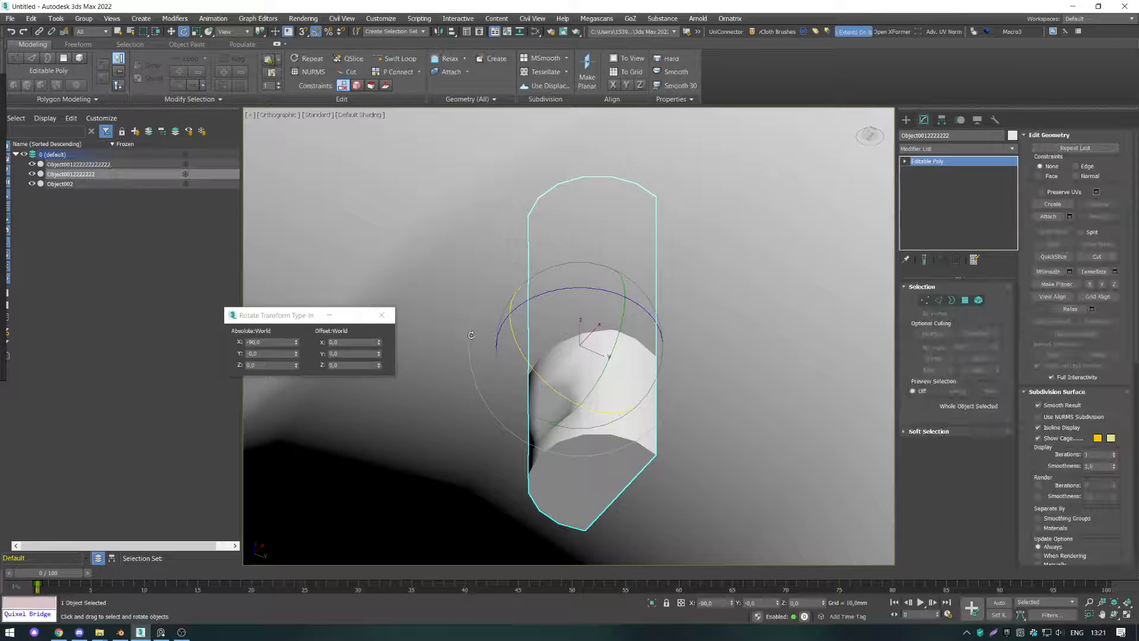
# Step: Move the small newly imported half-cylinder out from inside the large renamed one
pyautogui.scroll(-10, 489, 336)
pyautogui.keyDown('alt'); pyautogui.moveTo(490, 333); pyautogui.dragTo(491, 339, button='middle'); pyautogui.keyUp('alt')
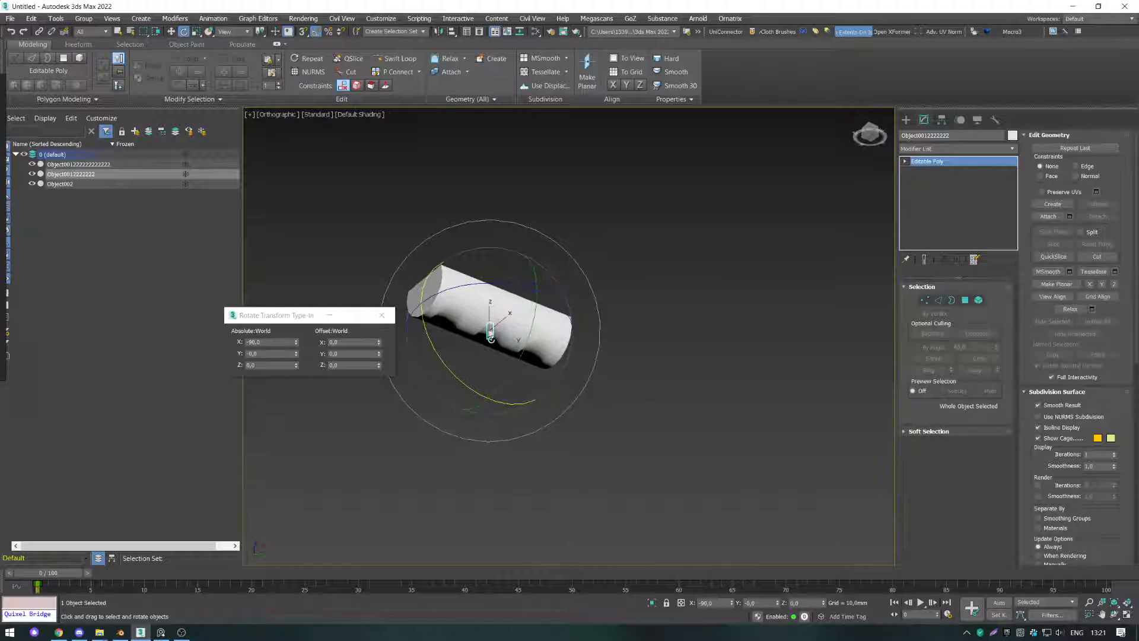
pyautogui.scroll(3, 477, 344)
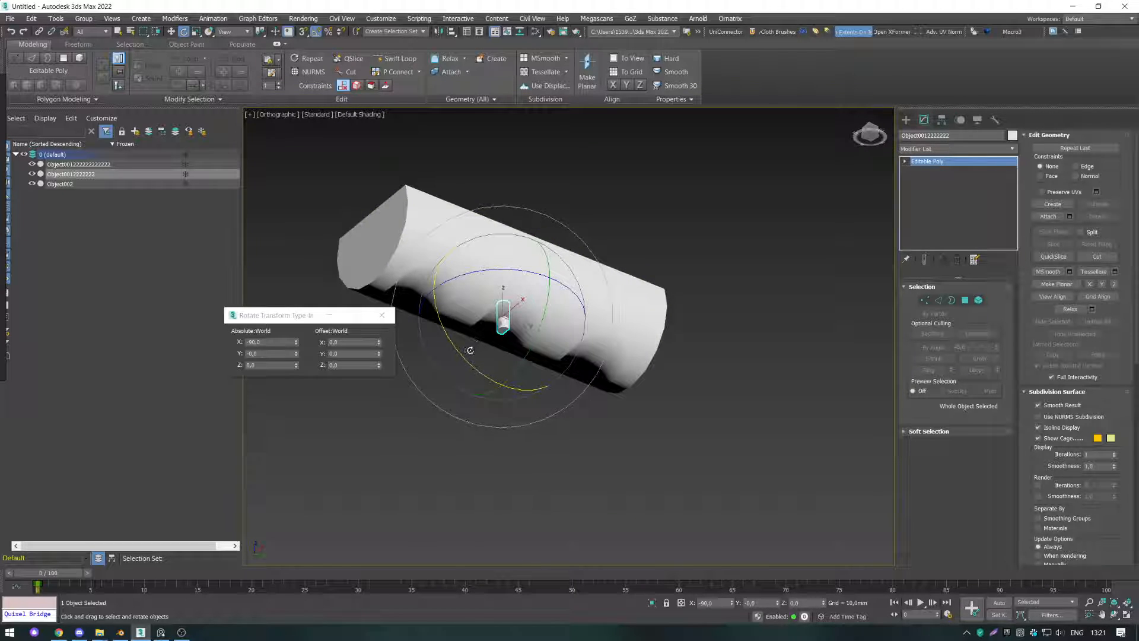
pyautogui.moveTo(470, 350); pyautogui.dragTo(488, 380)
pyautogui.press('w')
pyautogui.moveTo(544, 299); pyautogui.dragTo(712, 208)
# Step: Scale the newly imported half-cylinder up uniformly to the size of the renamed one, and compare both
pyautogui.scroll(-4, 717, 257)
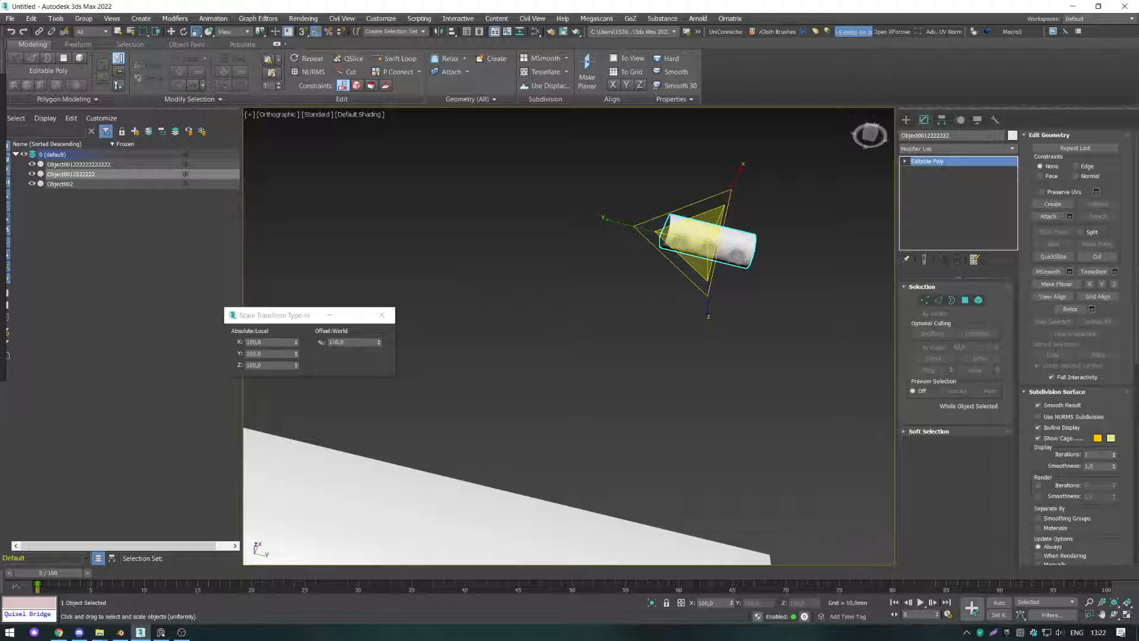
pyautogui.write('0')
pyautogui.press('Return')
pyautogui.scroll(-6, 617, 287)
pyautogui.click(628, 371)
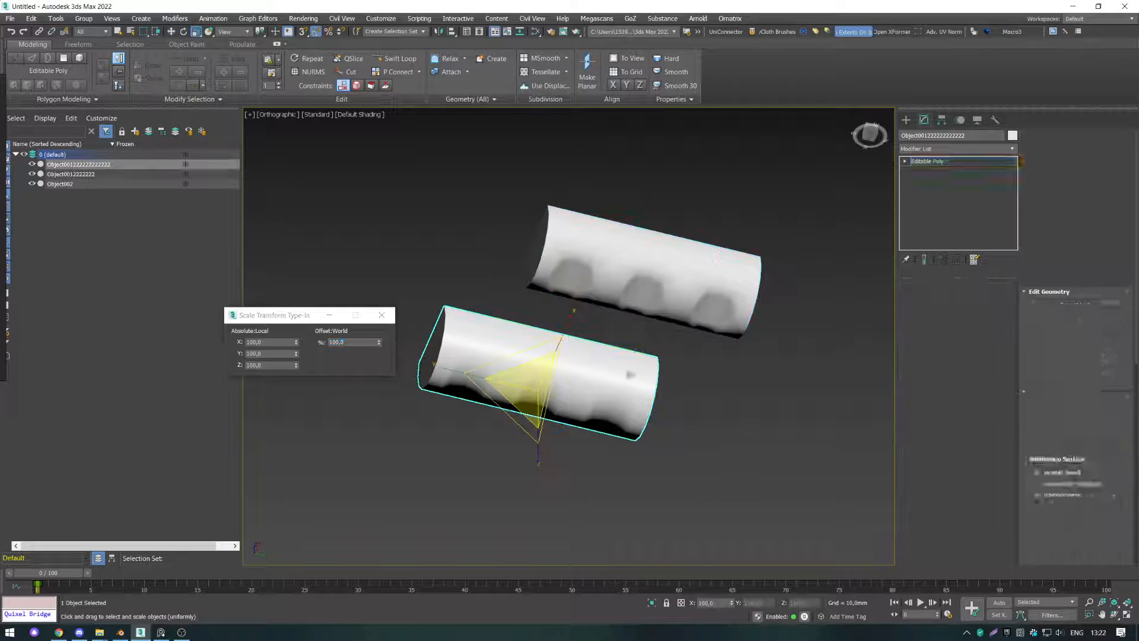
pyautogui.click(762, 413)
pyautogui.keyDown('alt'); pyautogui.moveTo(679, 303); pyautogui.dragTo(629, 304, button='middle'); pyautogui.keyUp('alt')
# Step: Align the renamed half-cylinder to the newly imported one
pyautogui.click(587, 372)
pyautogui.press('w')
pyautogui.hotkey('alt', 'a')
pyautogui.click(653, 288)
pyautogui.click(574, 403)
pyautogui.moveTo(629, 299); pyautogui.dragTo(853, 335)
pyautogui.hotkey('ctrl', 'z')
pyautogui.keyDown('alt'); pyautogui.moveTo(737, 350); pyautogui.dragTo(706, 332, button='middle'); pyautogui.keyUp('alt')
pyautogui.moveTo(618, 282); pyautogui.dragTo(889, 356)
pyautogui.keyDown('alt'); pyautogui.moveTo(768, 326); pyautogui.dragTo(636, 406, button='middle'); pyautogui.keyUp('alt')
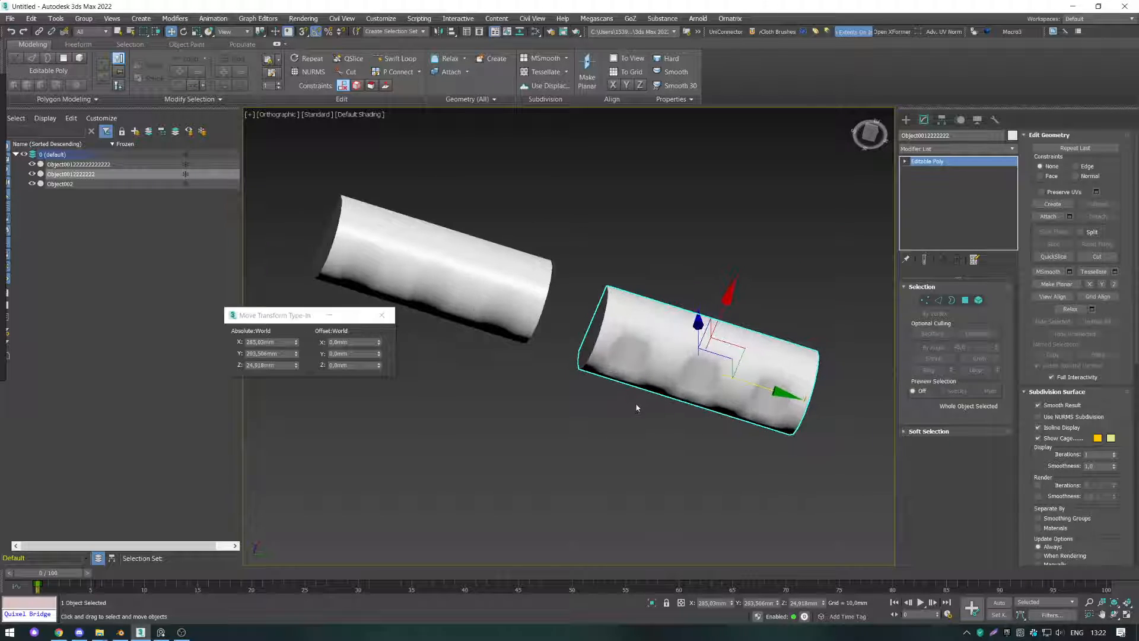
# Step: Switch to a perspective view and compare the shading of the two half-cylinders around the wavy cutouts
pyautogui.press('p')
pyautogui.keyDown('alt'); pyautogui.moveTo(588, 371); pyautogui.dragTo(630, 383, button='middle'); pyautogui.keyUp('alt')
pyautogui.scroll(5, 519, 312)
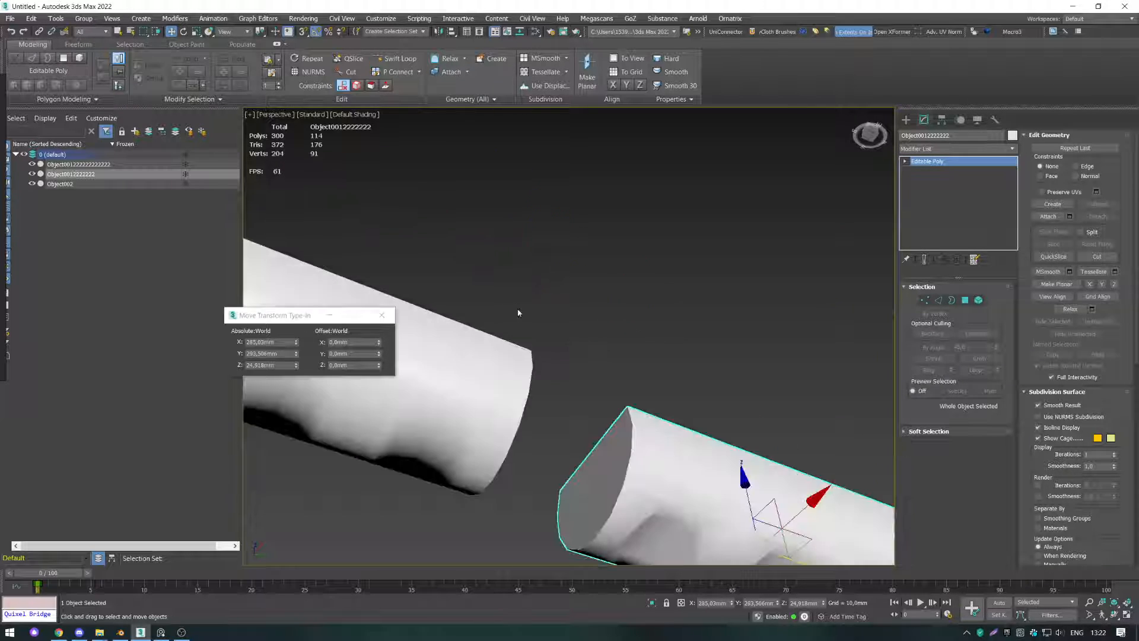
pyautogui.moveTo(519, 313); pyautogui.dragTo(669, 279, button='middle')
pyautogui.click(605, 311)
pyautogui.scroll(-5, 605, 310)
pyautogui.keyDown('alt'); pyautogui.moveTo(659, 320); pyautogui.dragTo(610, 340, button='middle'); pyautogui.keyUp('alt')
pyautogui.click(686, 347)
pyautogui.keyDown('alt'); pyautogui.moveTo(686, 347); pyautogui.dragTo(697, 399, button='middle'); pyautogui.keyUp('alt')
pyautogui.click(824, 452)
pyautogui.press('Print')
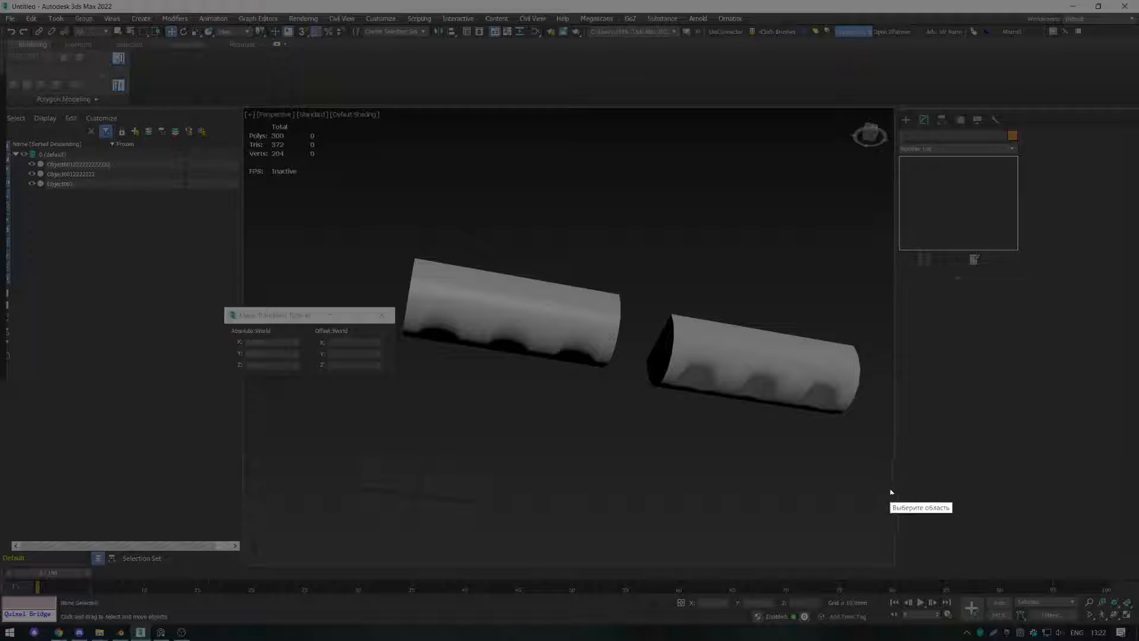
pyautogui.moveTo(886, 490); pyautogui.dragTo(244, 104)
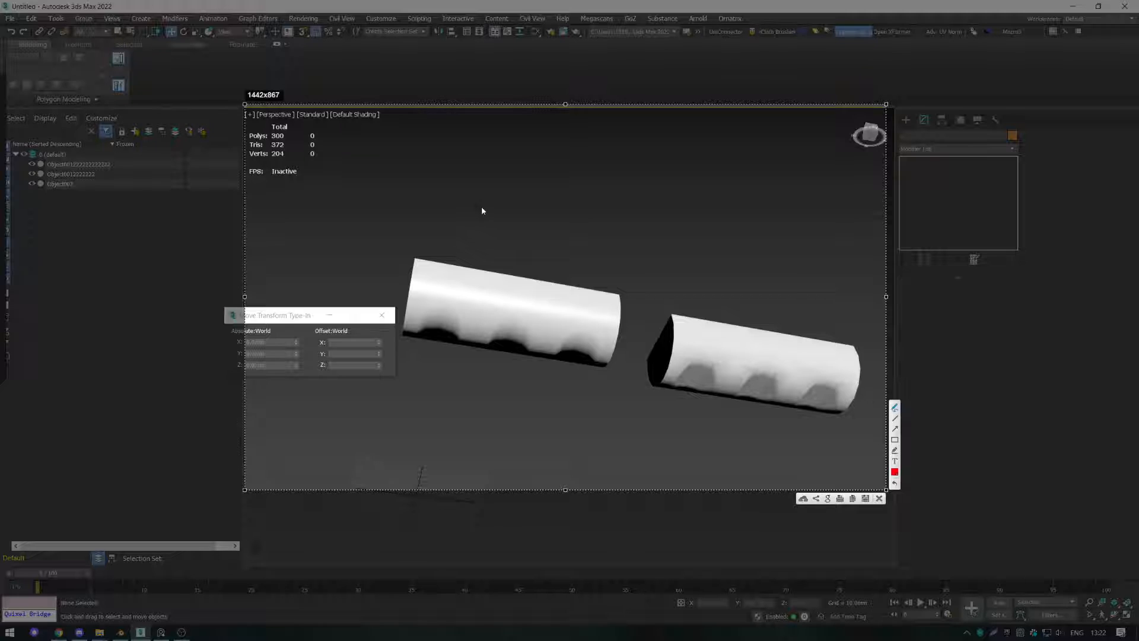
pyautogui.moveTo(511, 201)
pyautogui.mouseDown()
pyautogui.moveTo(542, 262)
pyautogui.moveTo(586, 206)
pyautogui.mouseUp()
pyautogui.moveTo(747, 255); pyautogui.dragTo(792, 320)
pyautogui.press('Escape')
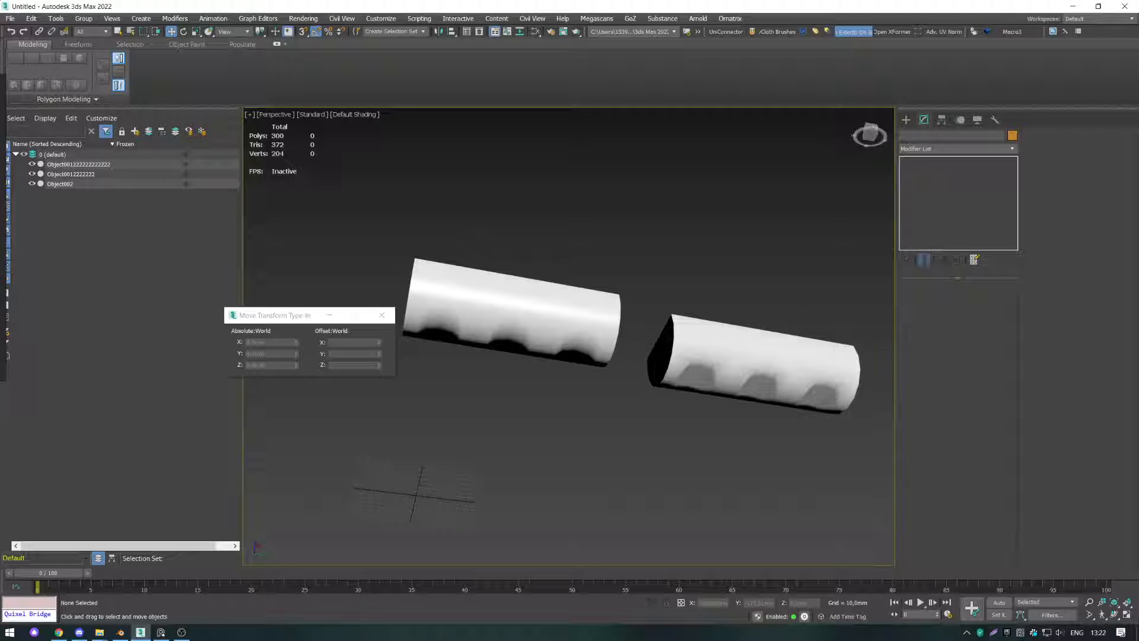